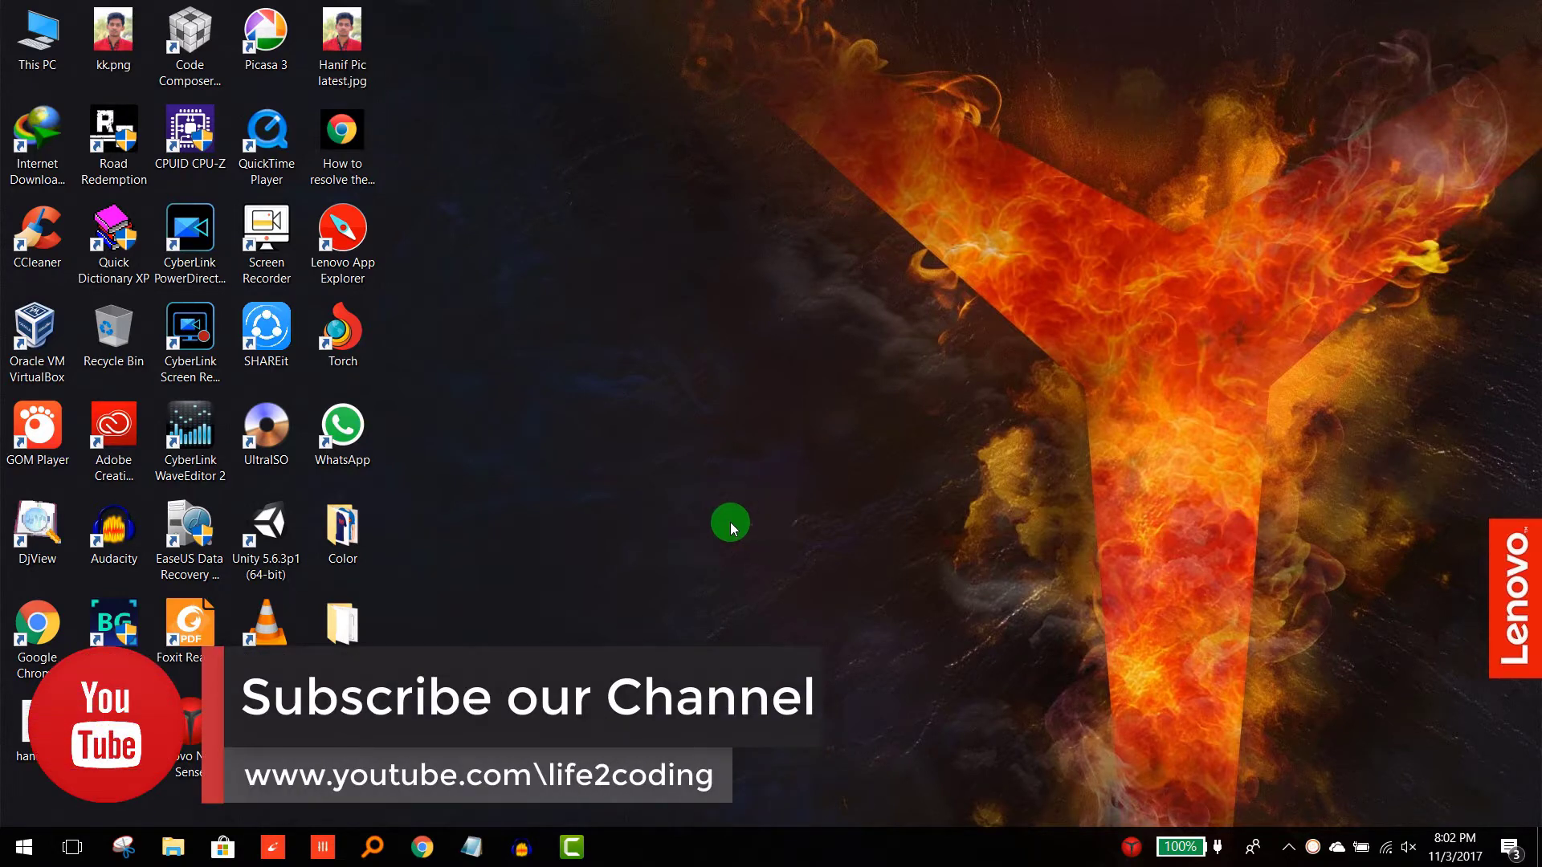
Step: Launch Chrome and go to httrack.com
left_click(423, 847)
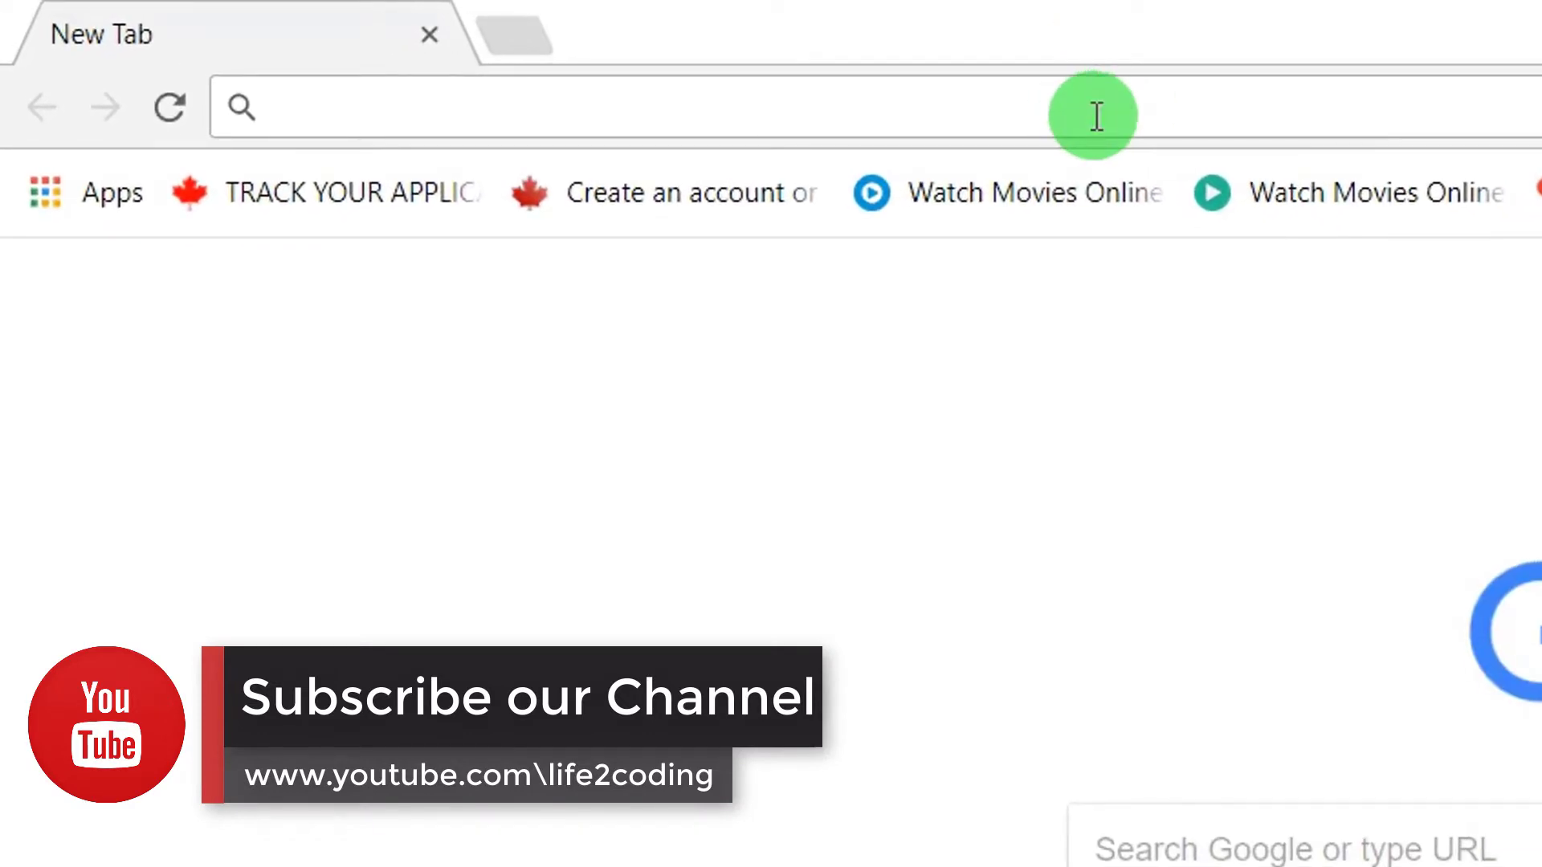
type("httr")
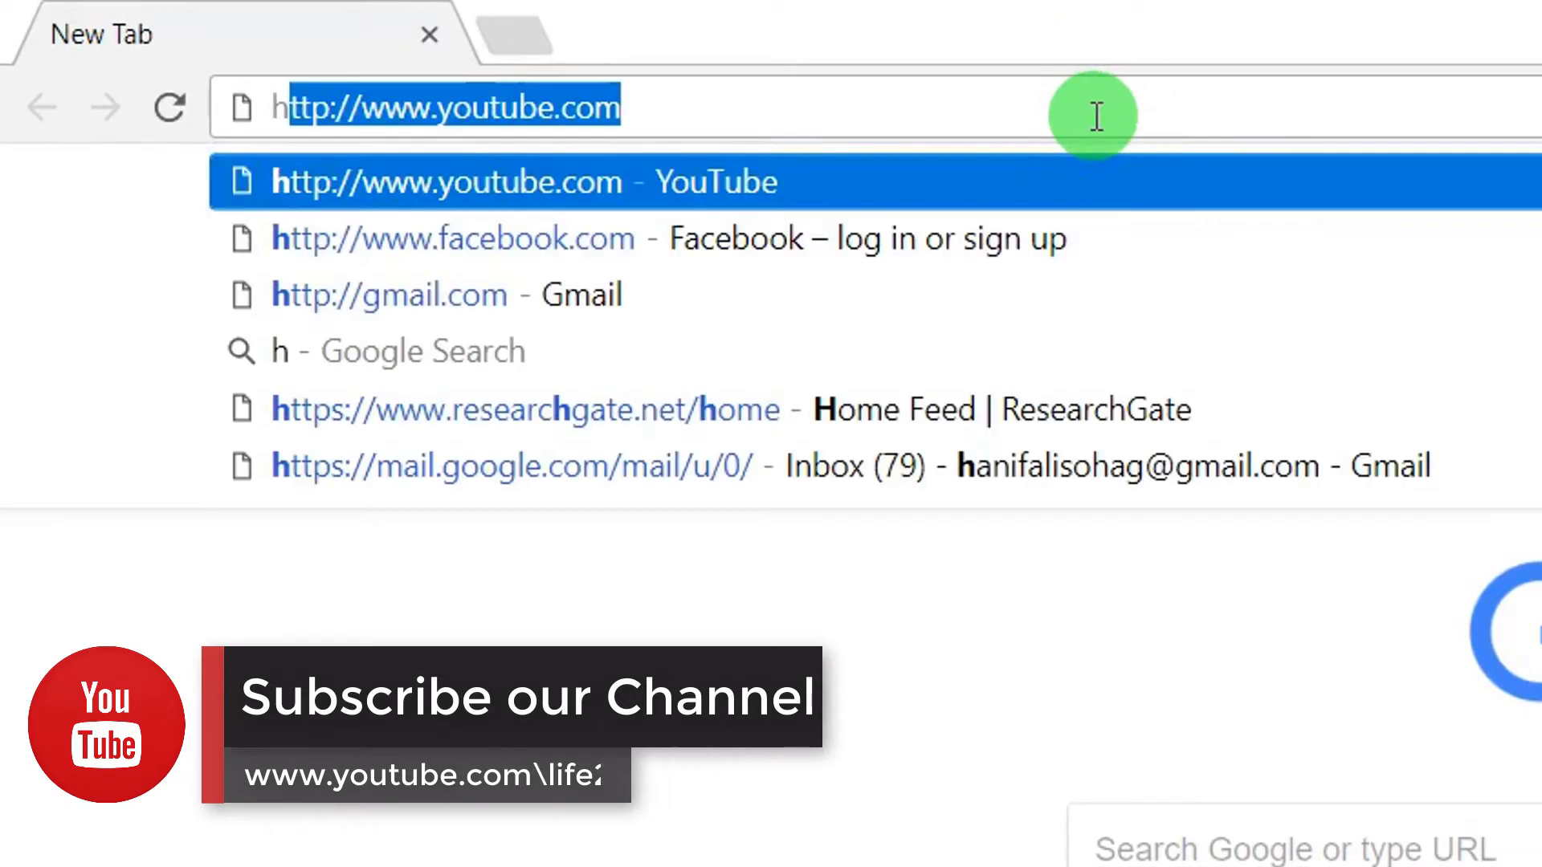
key("BackSpace")
key("BackSpace")
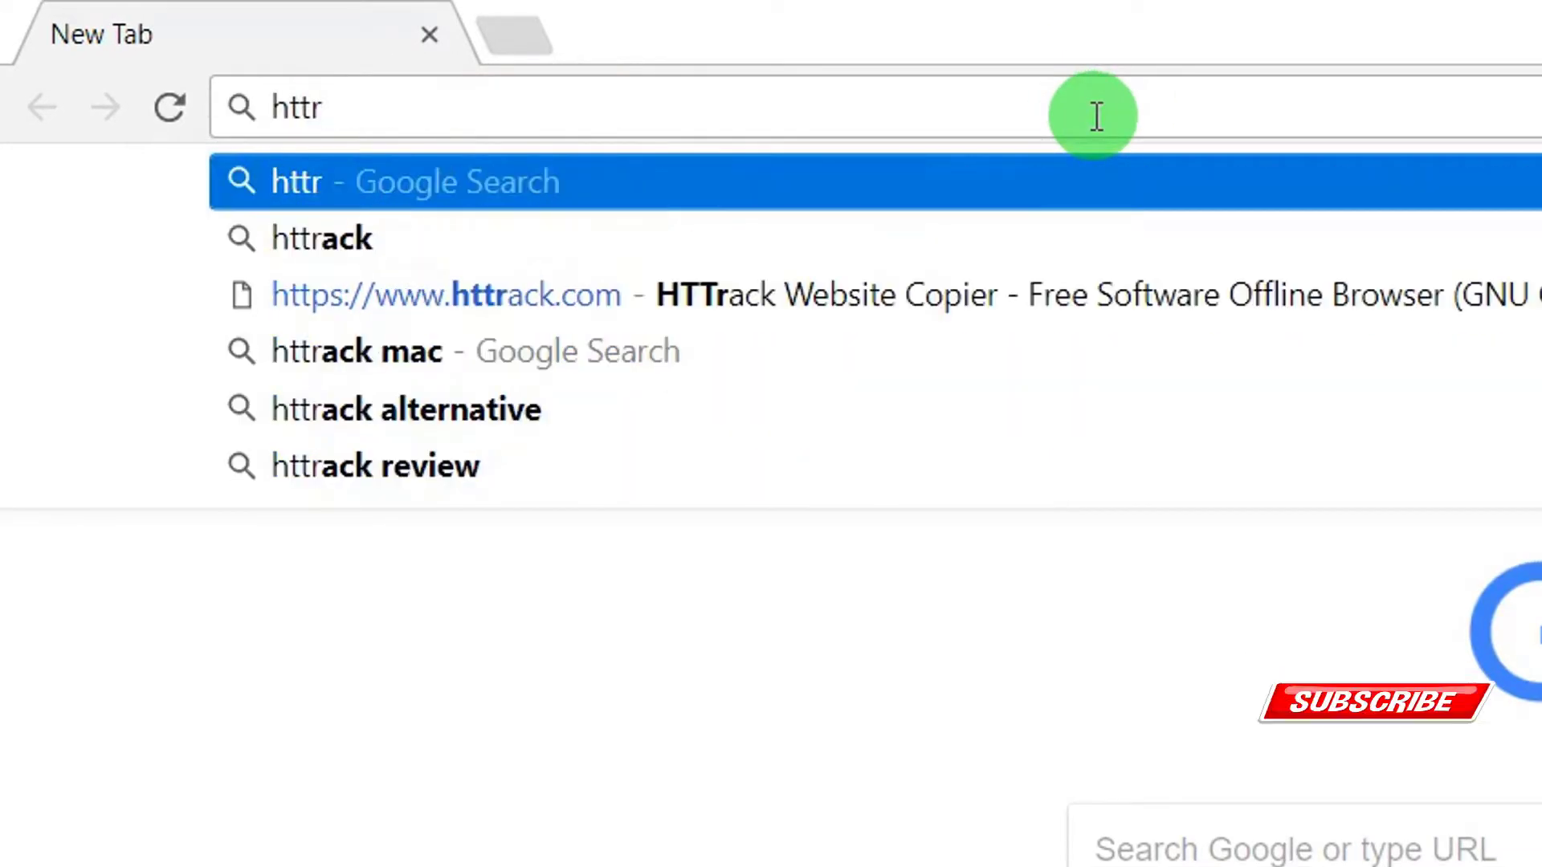
type("t")
key("BackSpace")
type("rack.com")
key("Return")
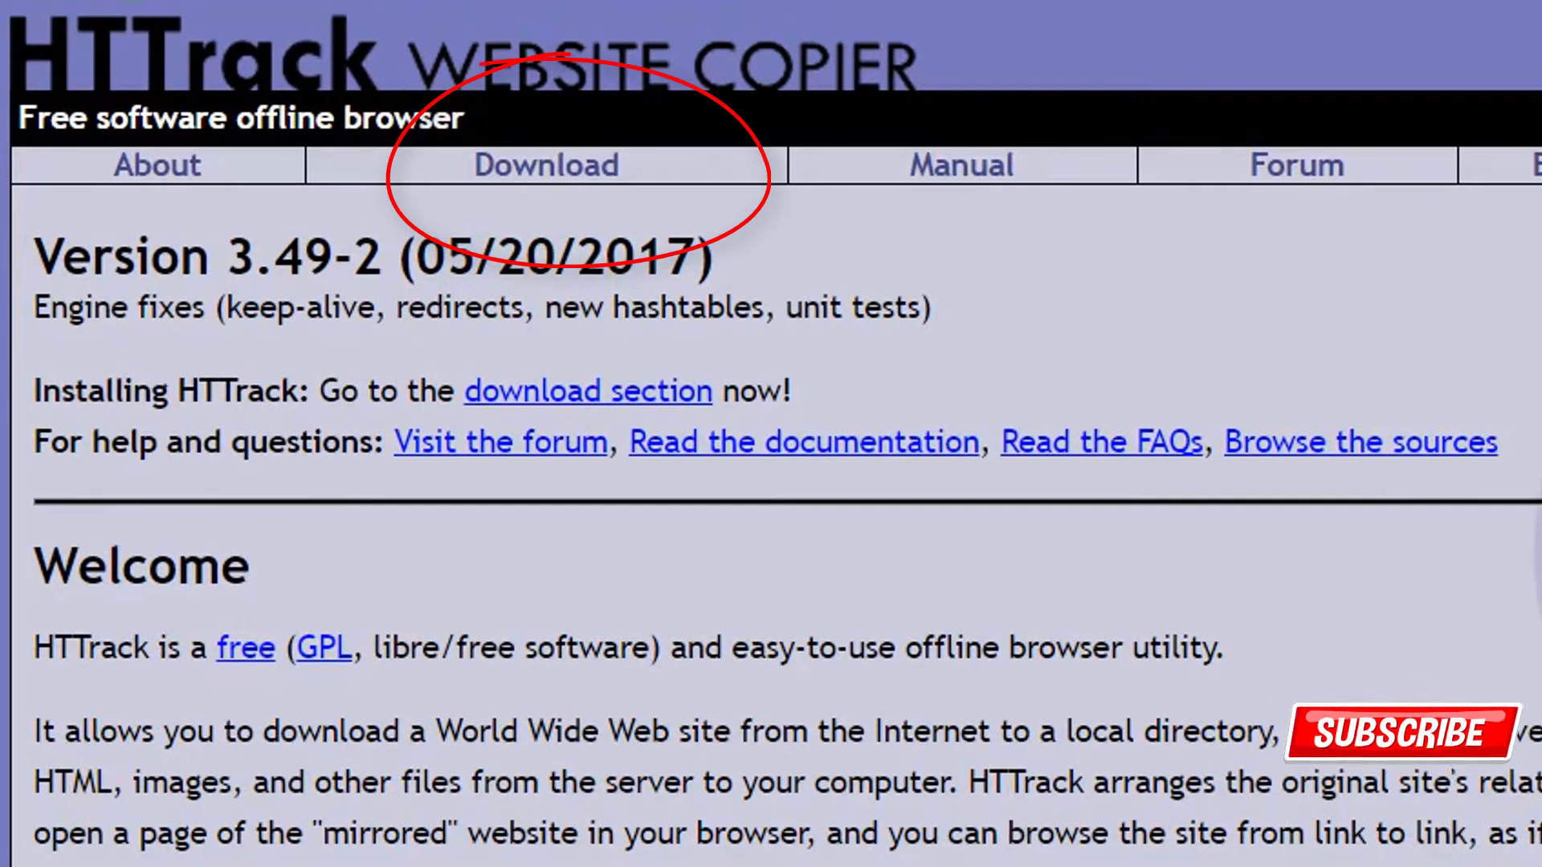
Step: Open the HTTrack Download page and look through the version 3.49-2 installer table
left_click(587, 159)
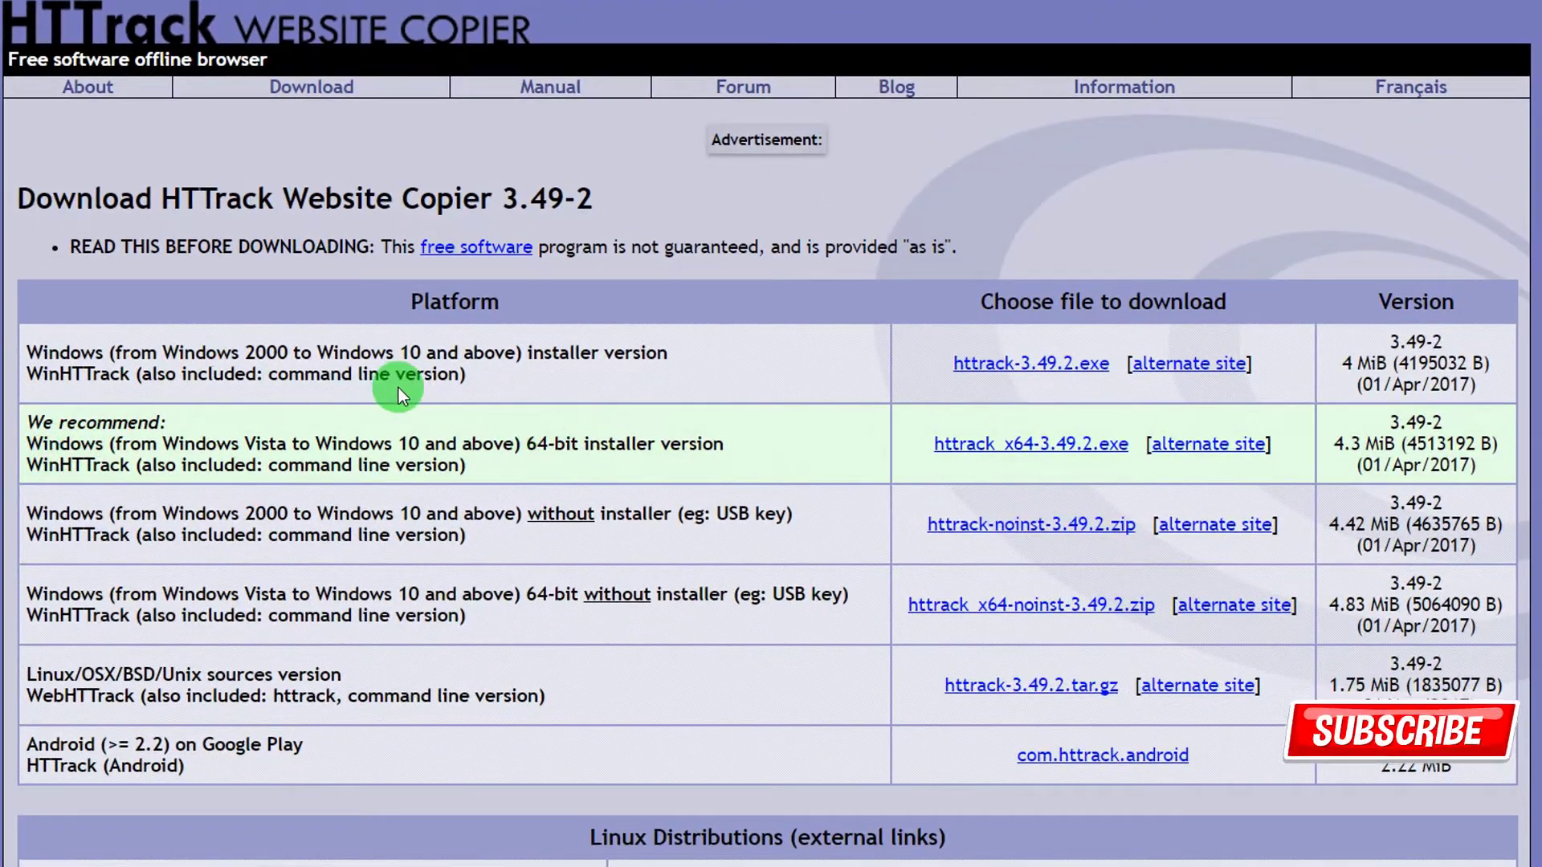
scroll(470, 345, "down", 4)
scroll(481, 321, "up", 5)
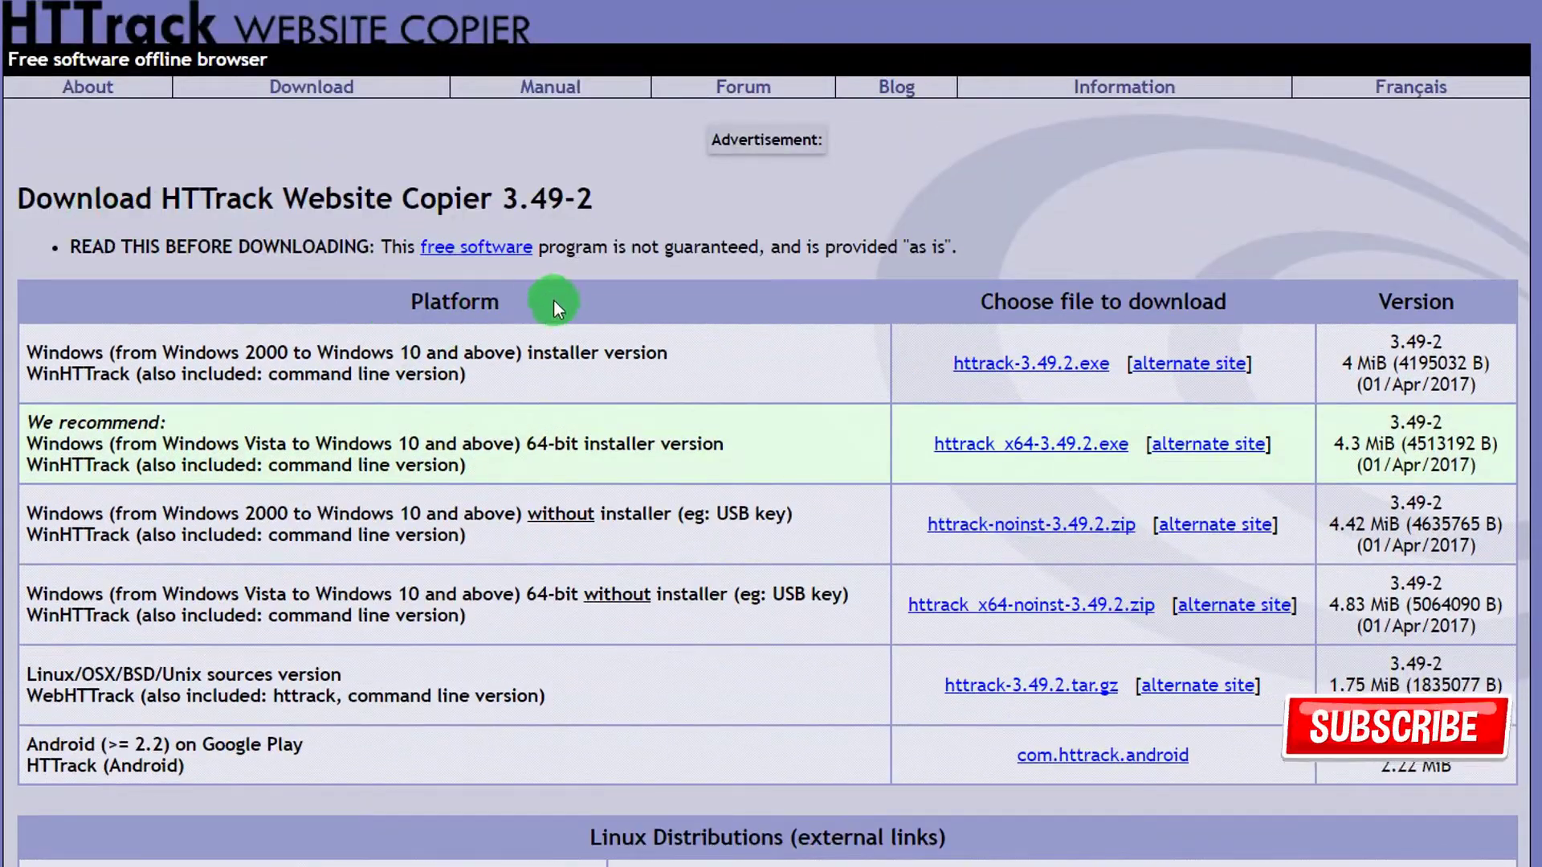
scroll(546, 297, "down", 7)
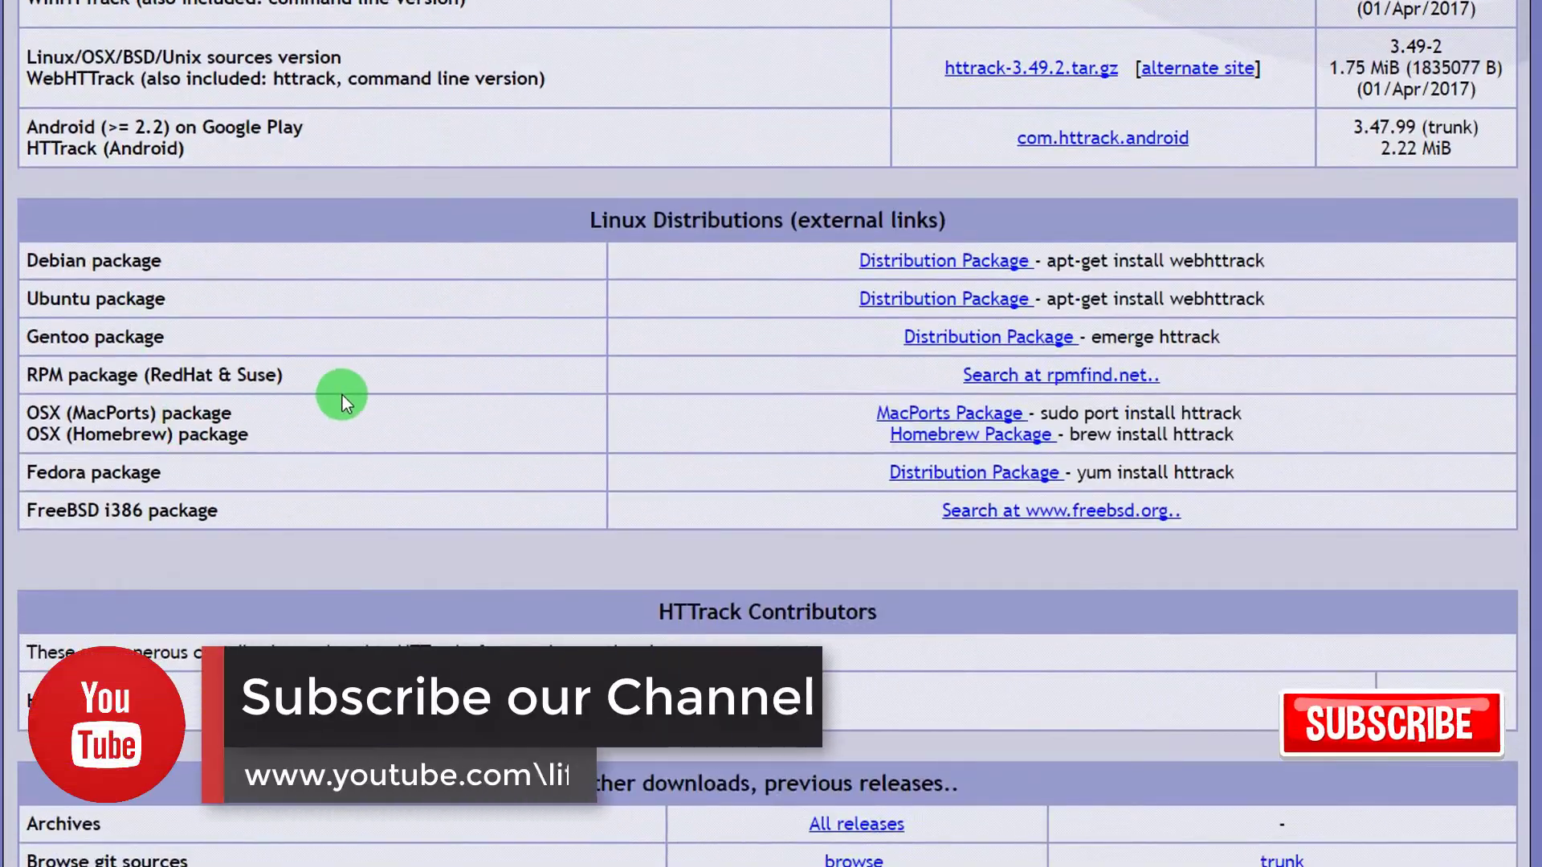
scroll(329, 410, "down", 3)
scroll(315, 423, "up", 4)
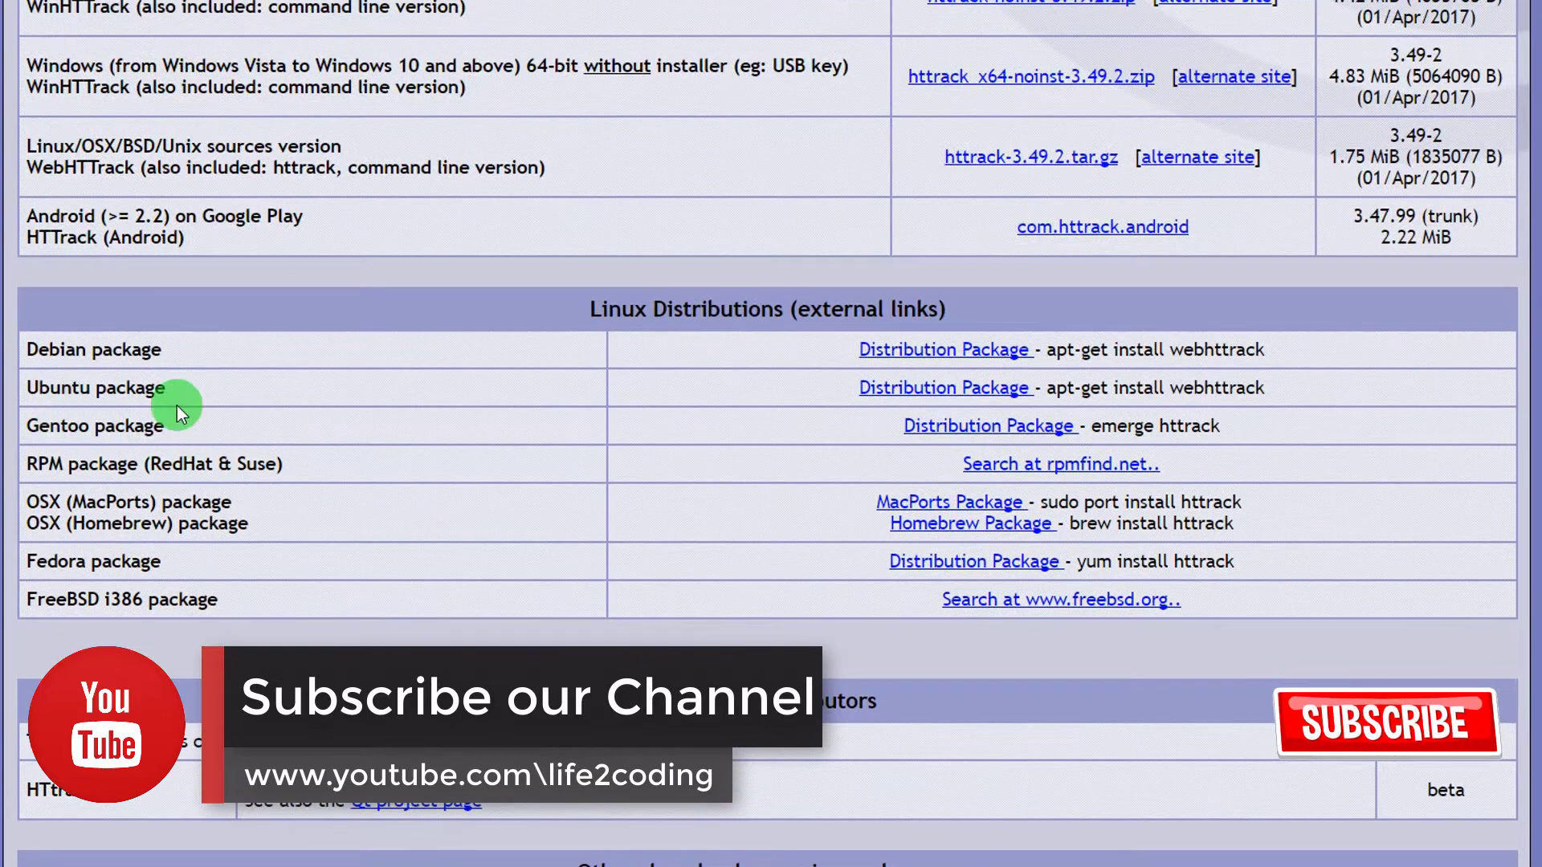
scroll(241, 384, "up", 4)
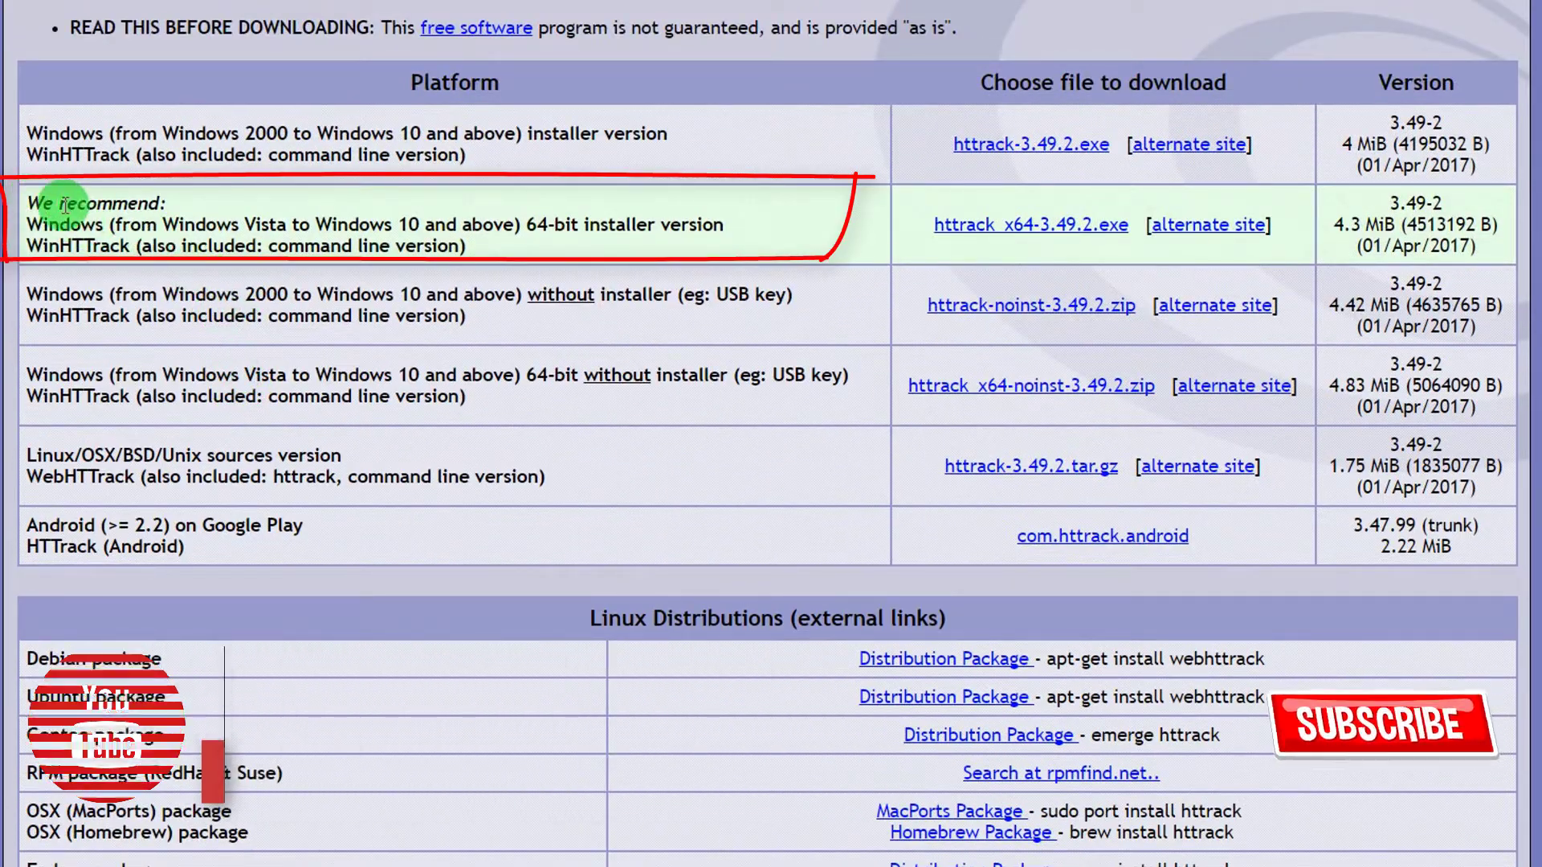
Step: Download httrack_x64-3.49.2.exe with IDM and show it in the Downloads\Programs folder
right_click(1040, 230)
left_click(1115, 403)
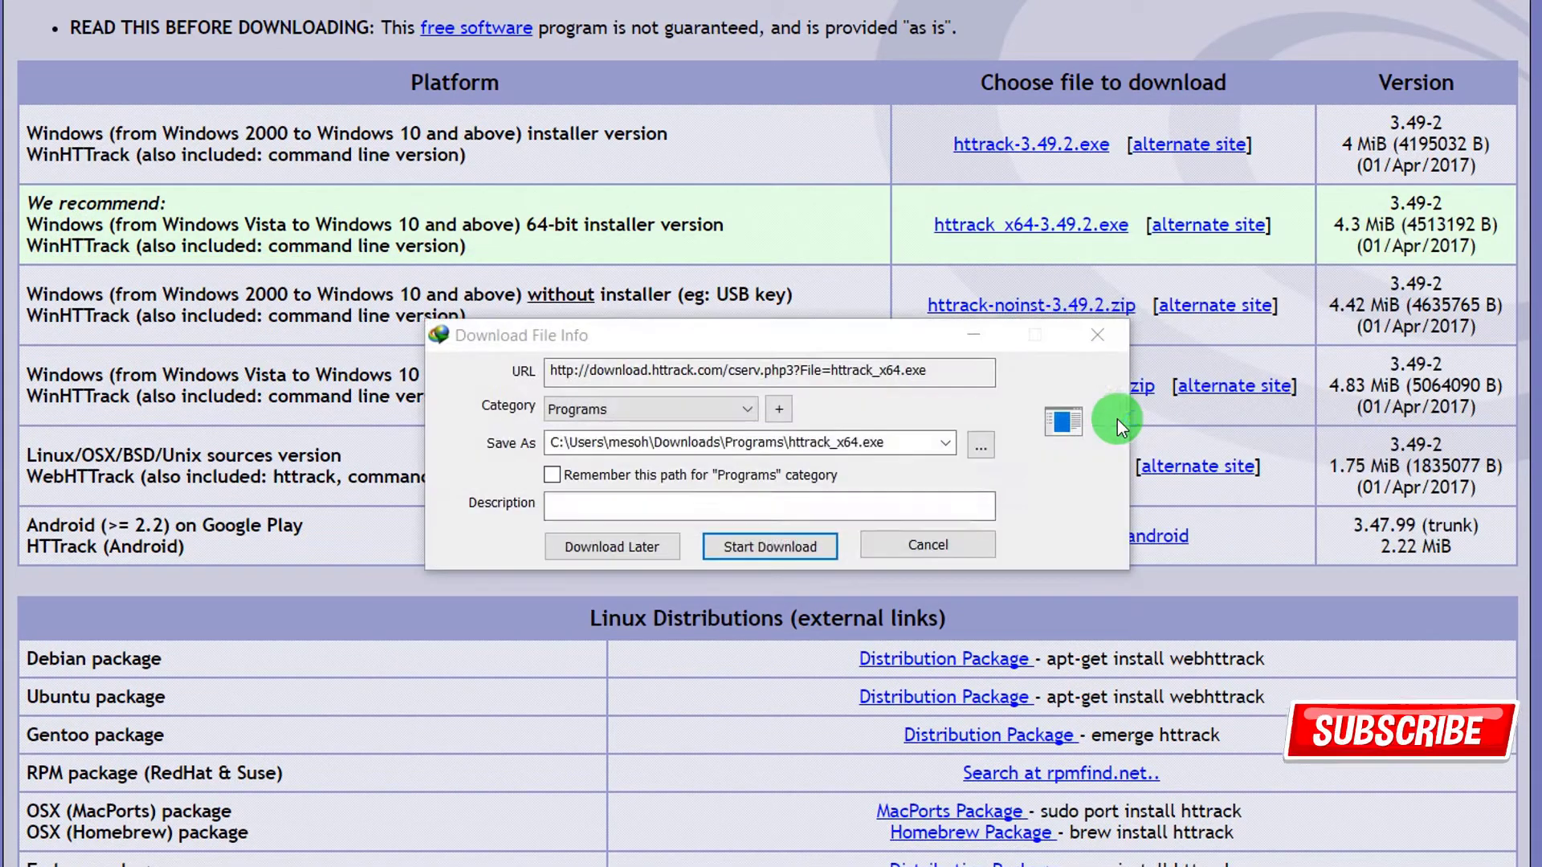
left_click(755, 553)
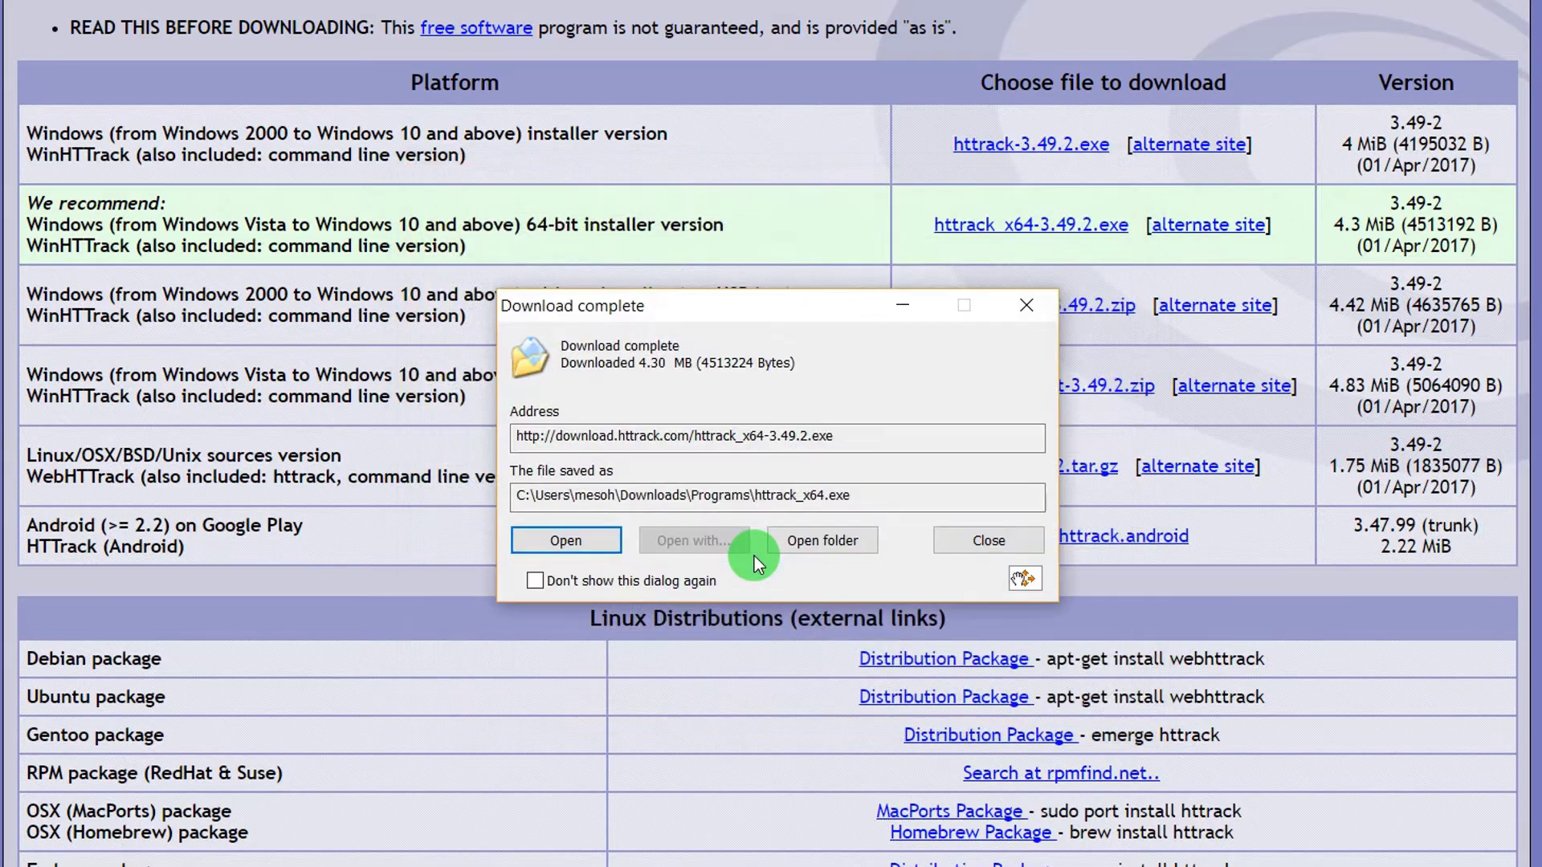
left_click(797, 544)
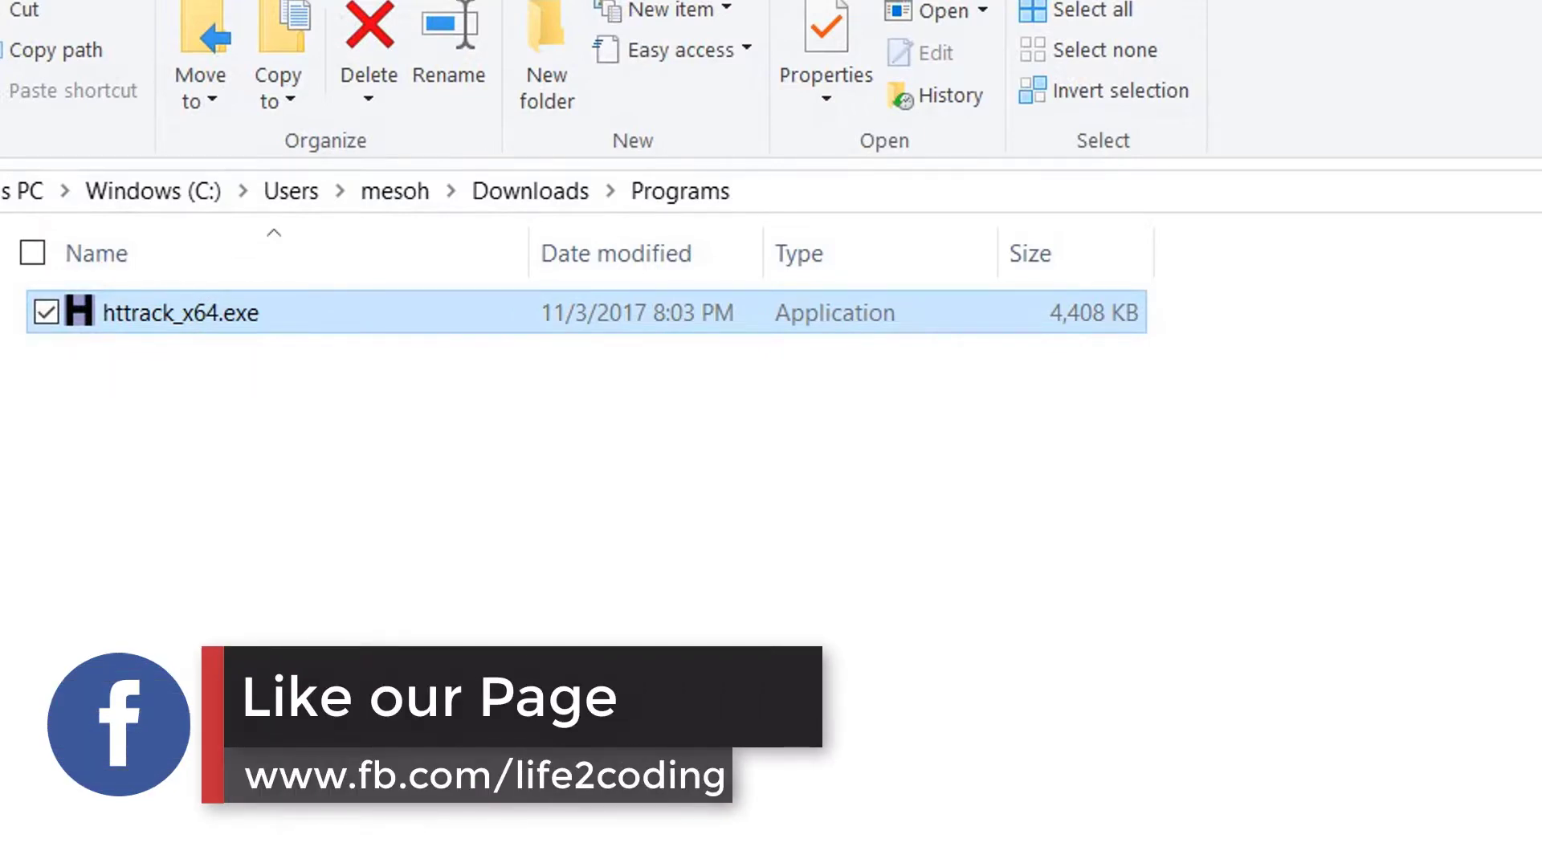
Step: Run the installer, accept the license, and keep the default location, Start Menu folder and tasks
key("Return")
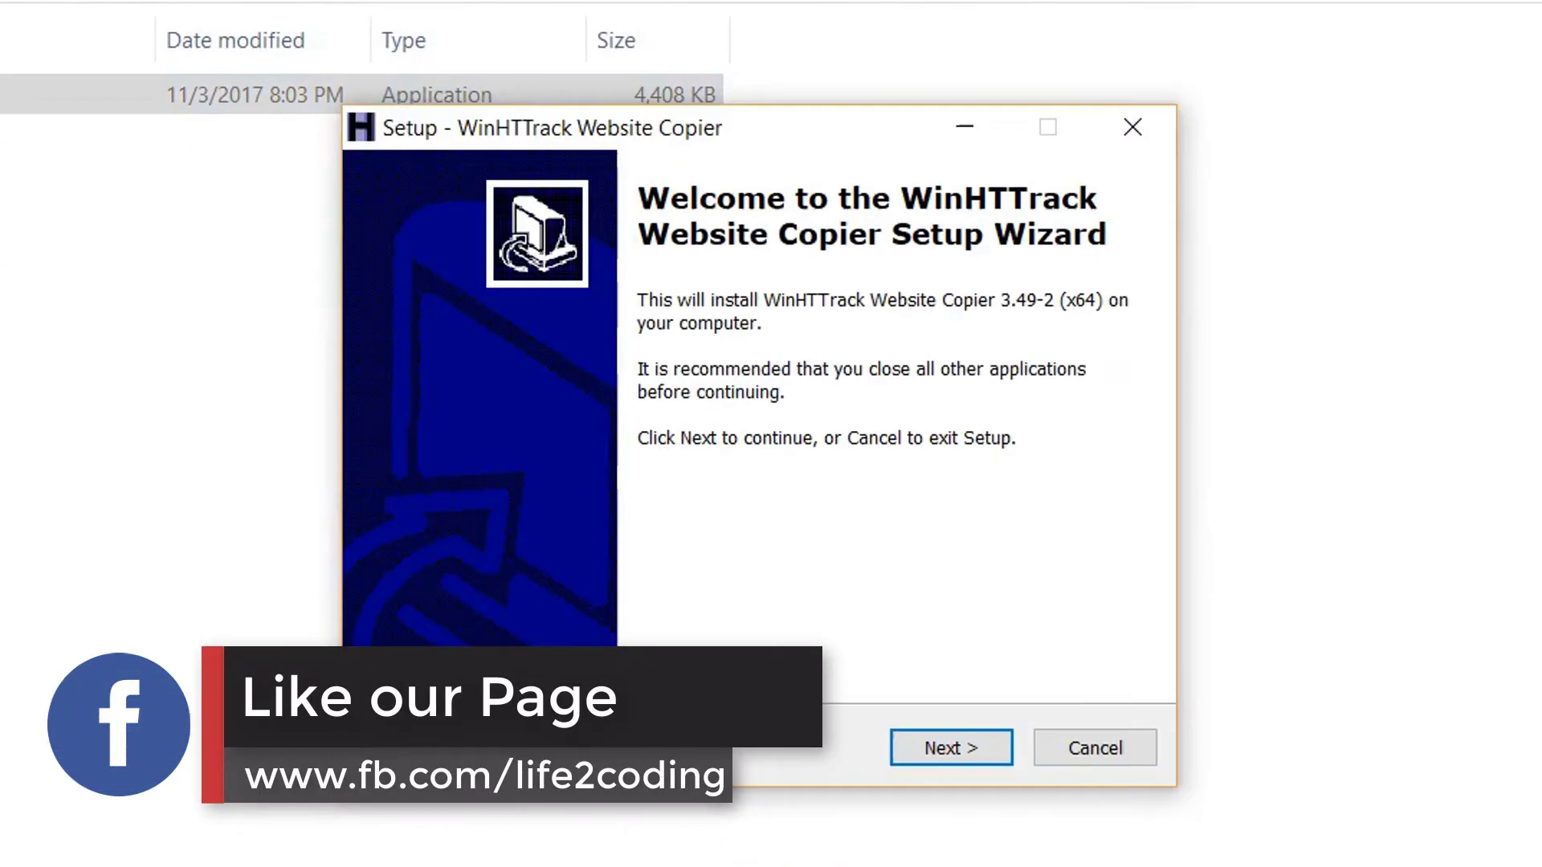
left_click(971, 747)
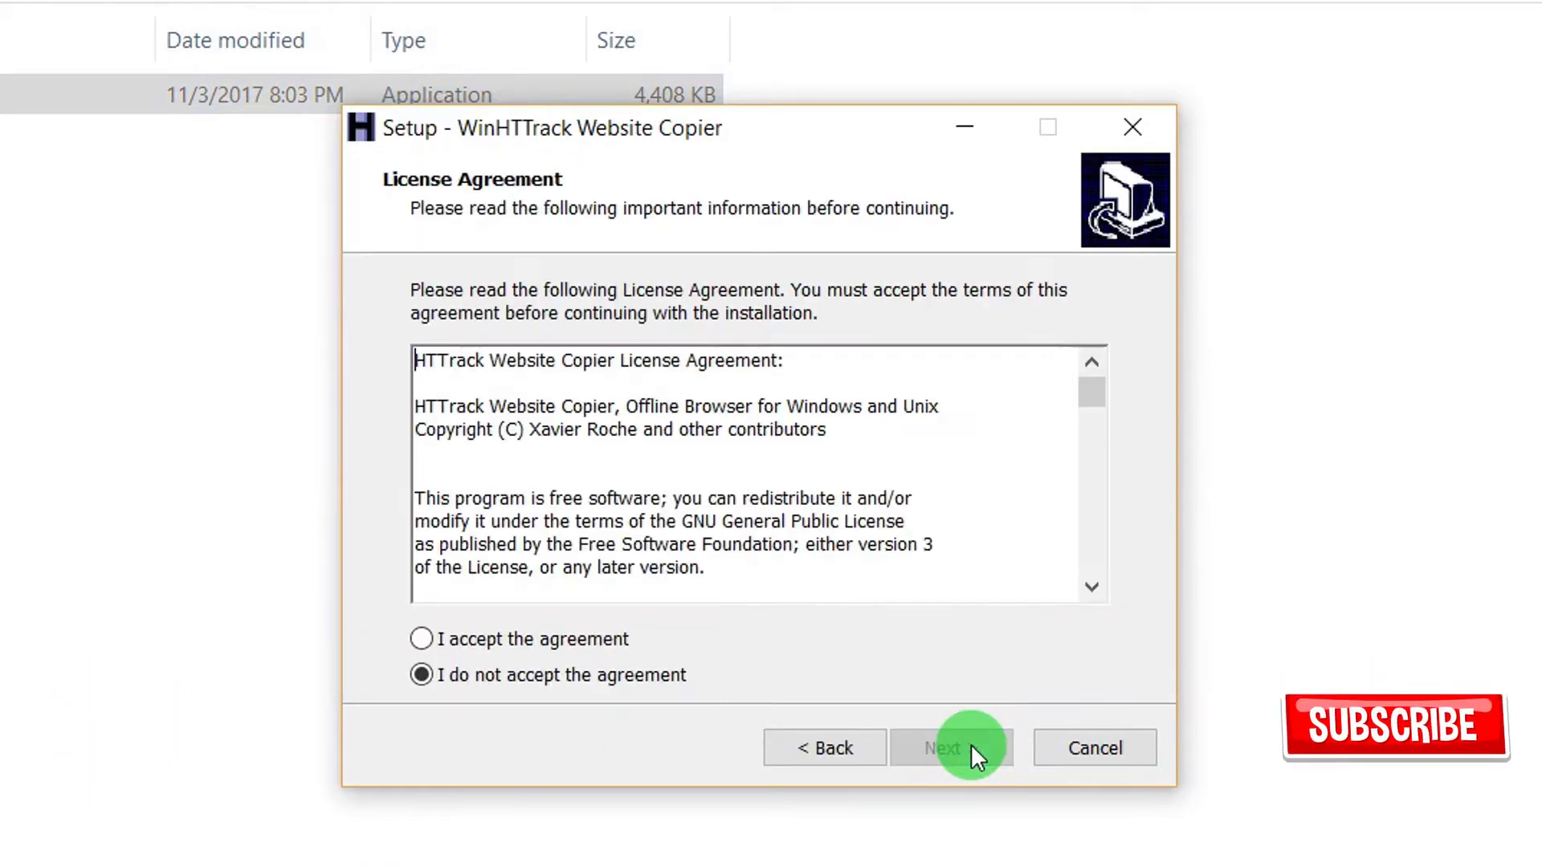
left_click(529, 640)
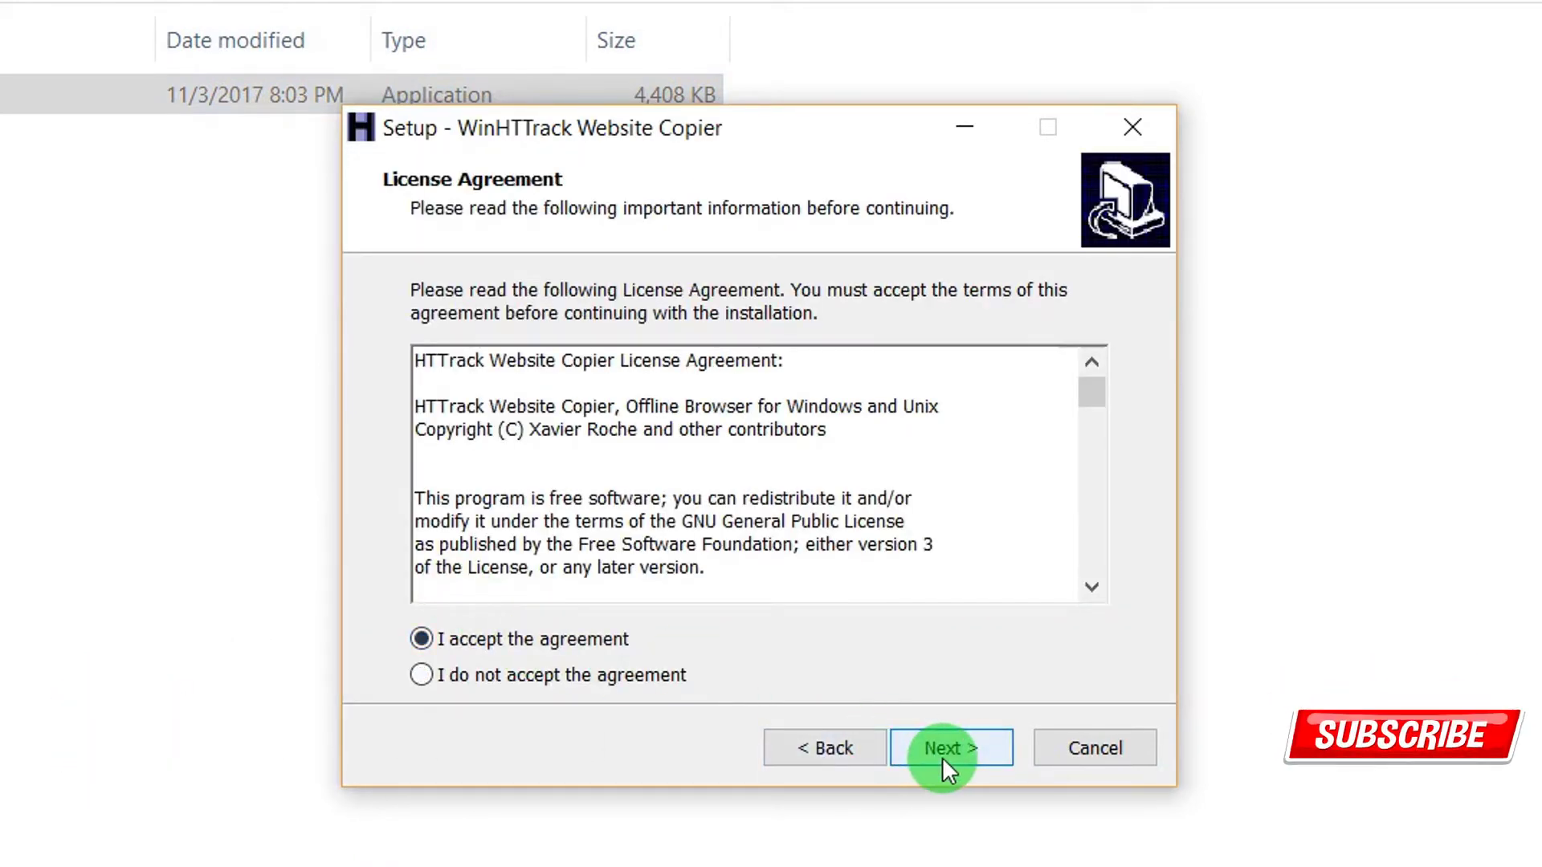
left_click(942, 749)
left_click(944, 760)
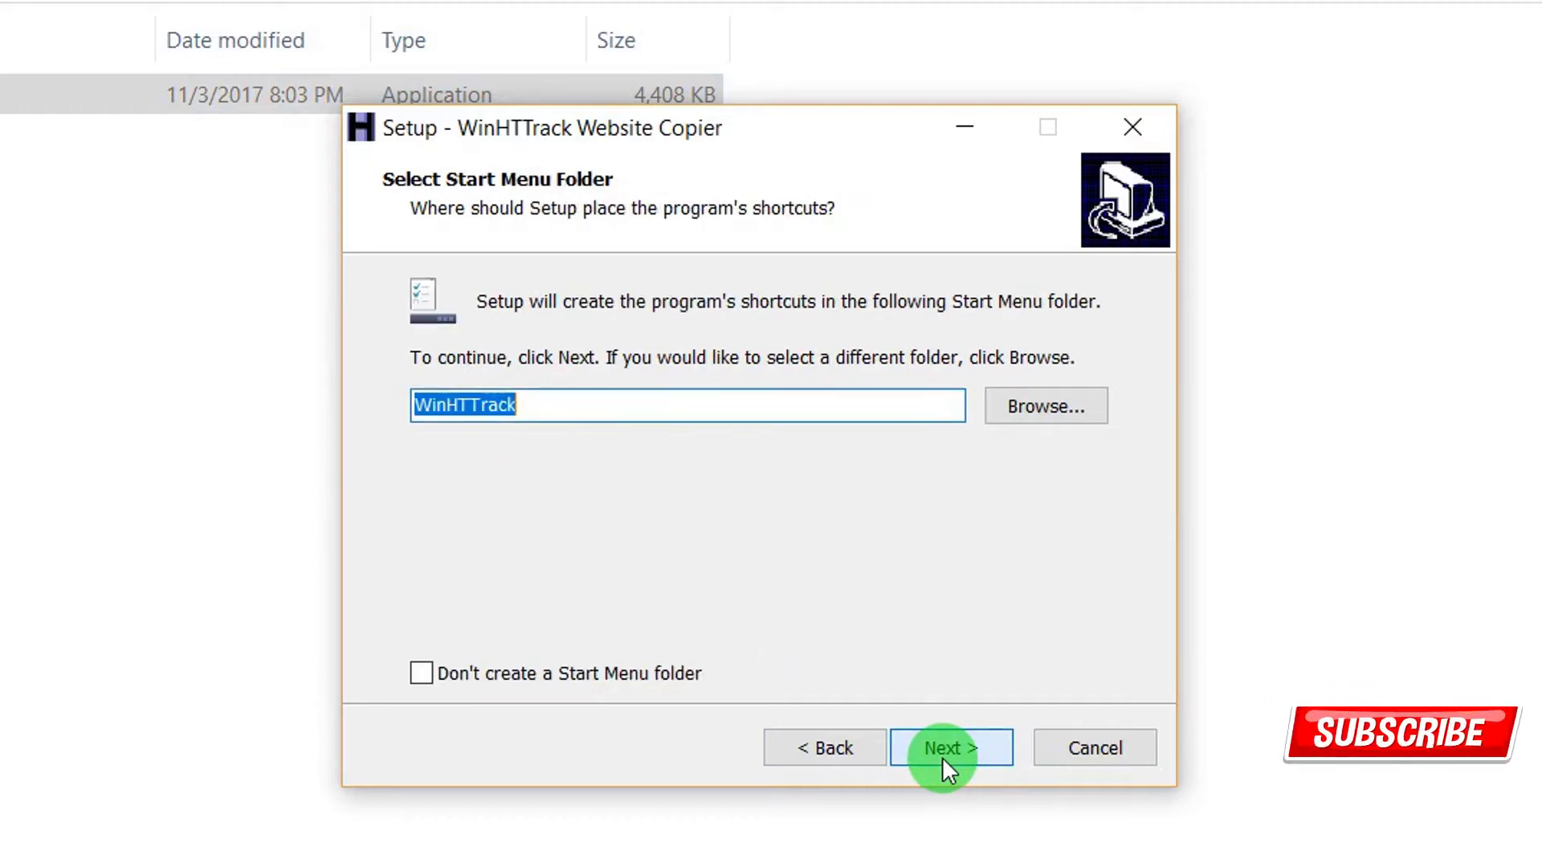
left_click(944, 759)
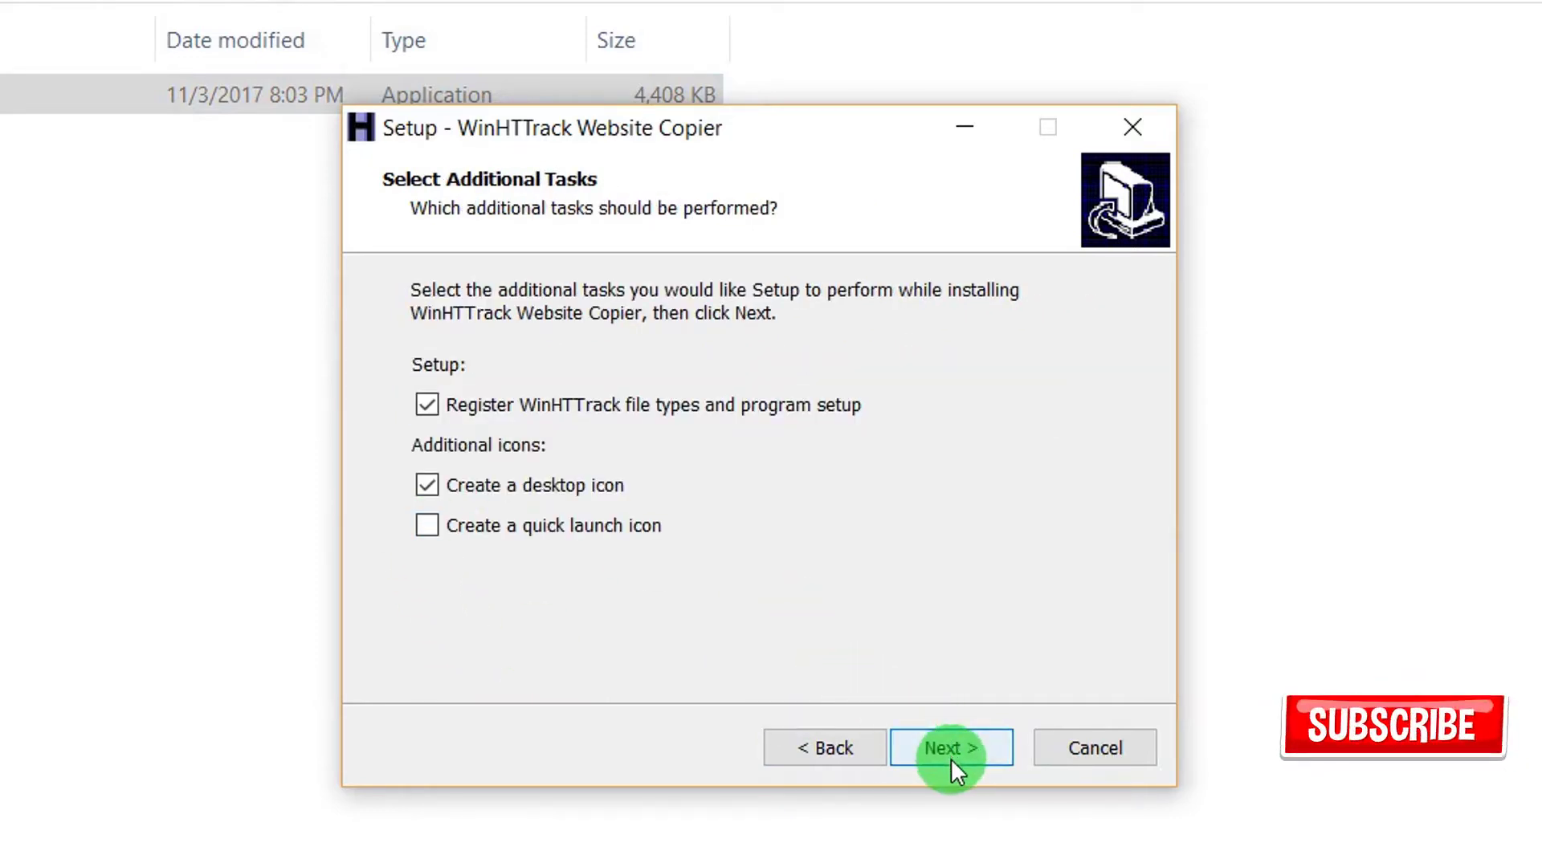
left_click(957, 745)
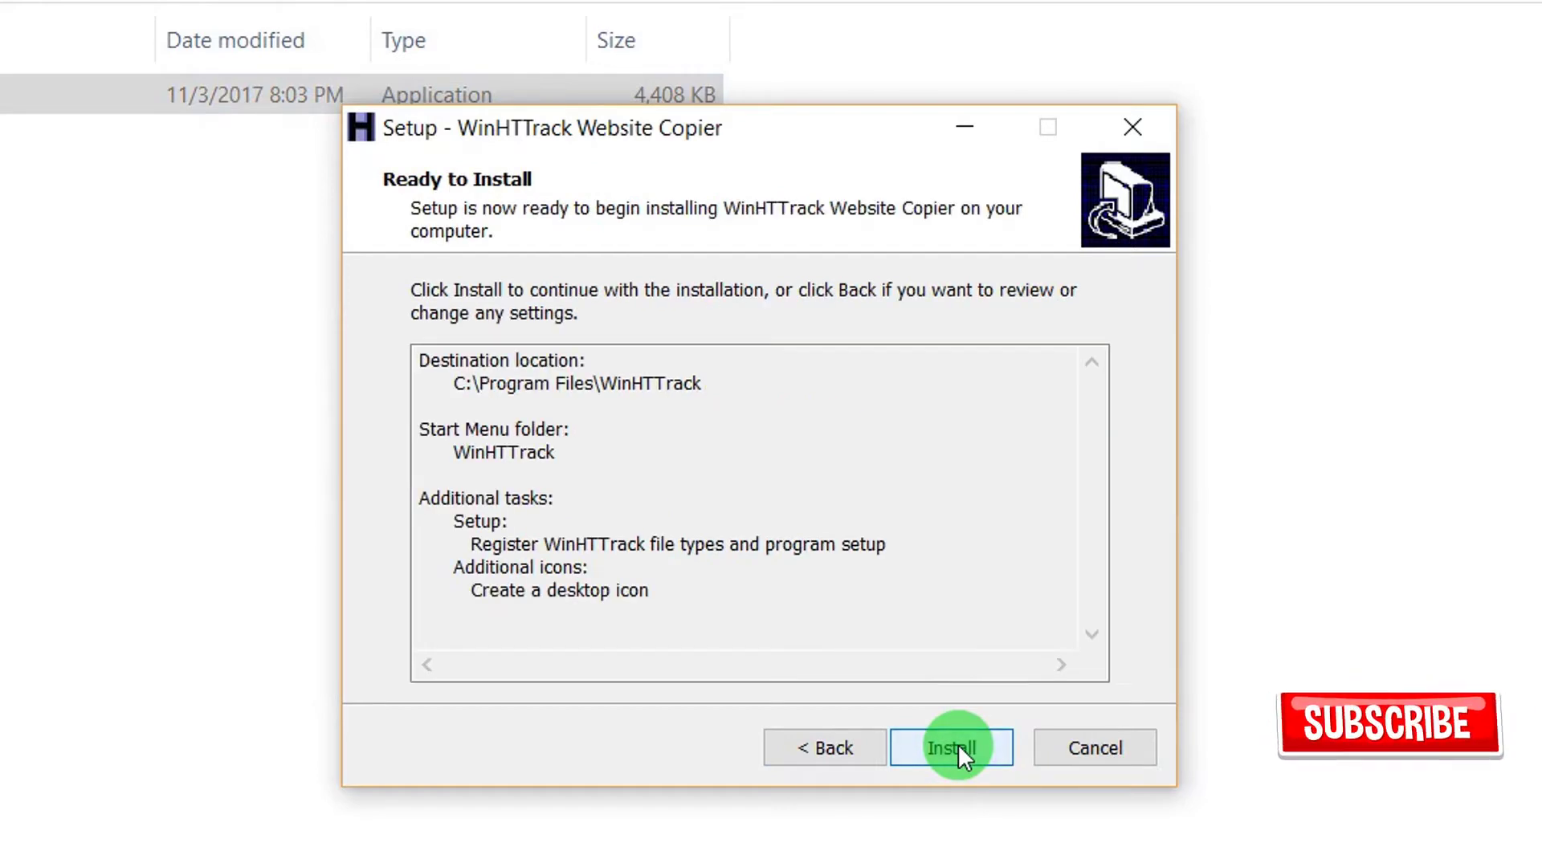
Step: Install WinHTTrack and launch it without viewing history.txt
left_click(957, 747)
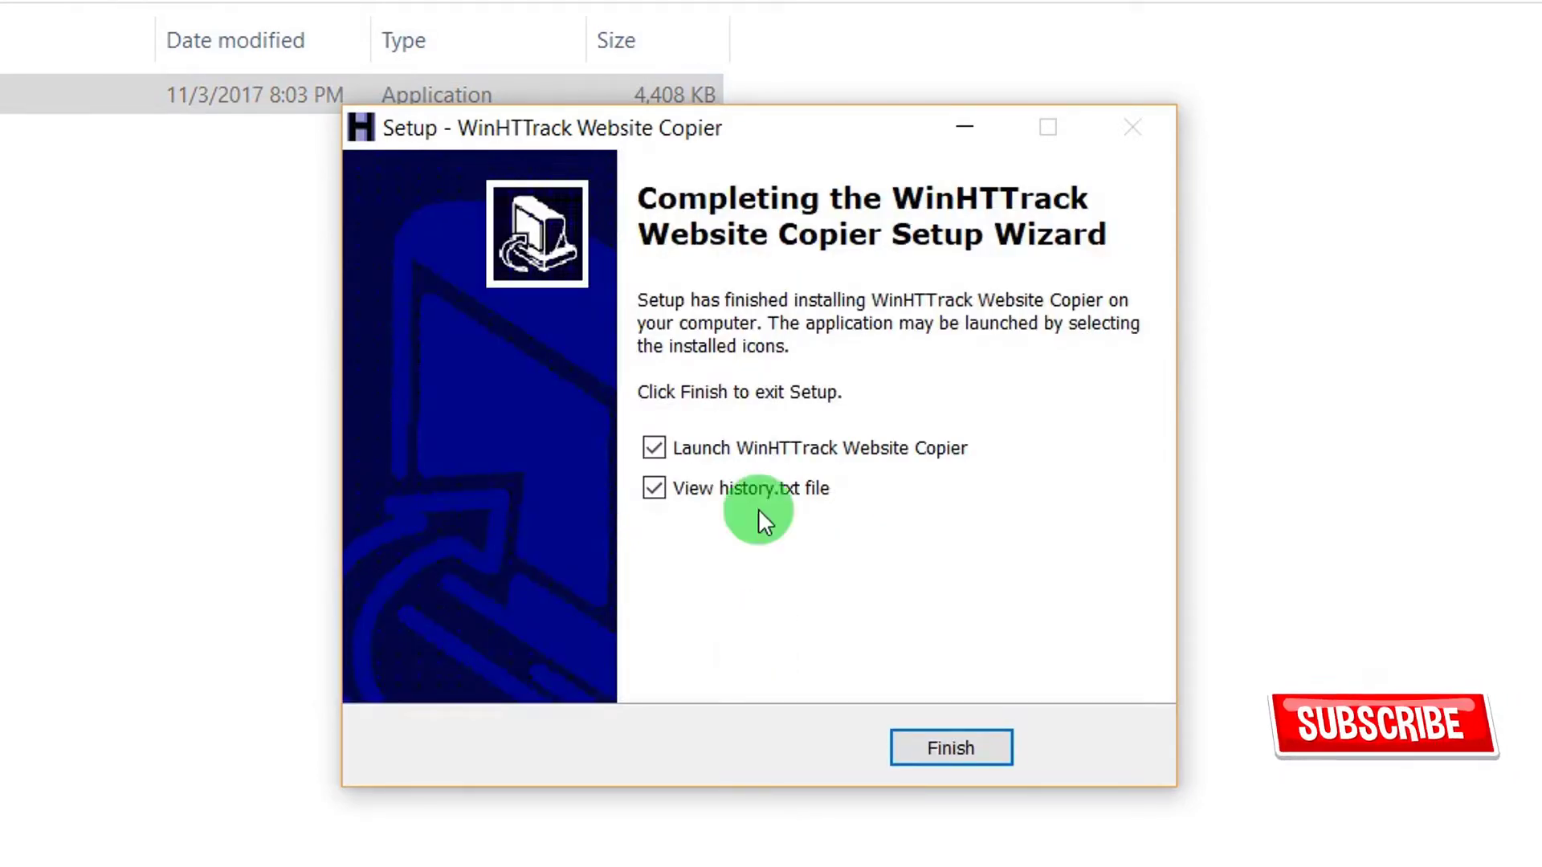
left_click(732, 486)
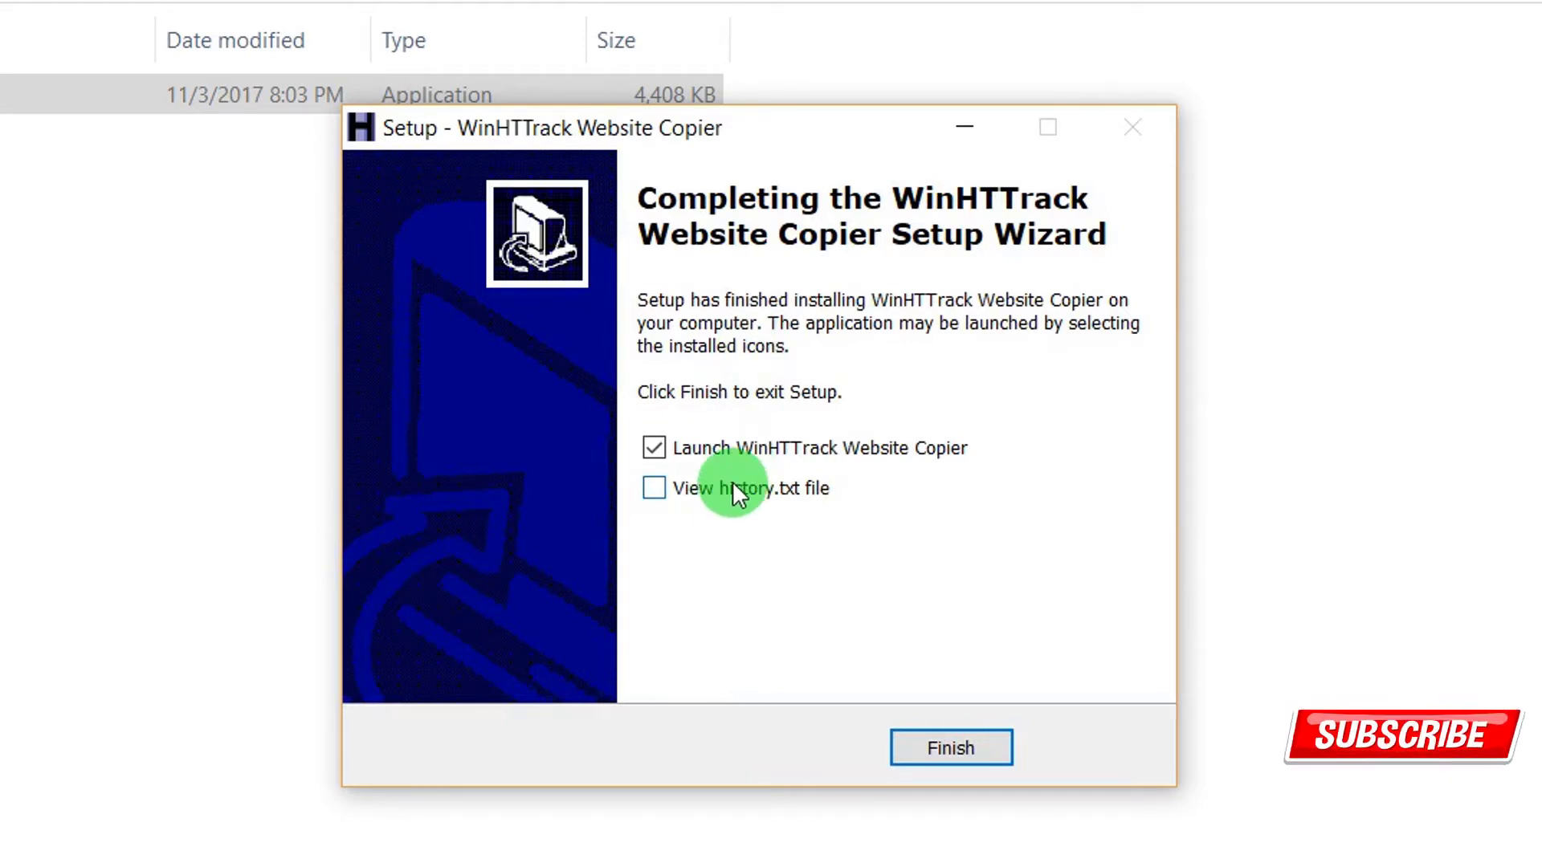
left_click(922, 737)
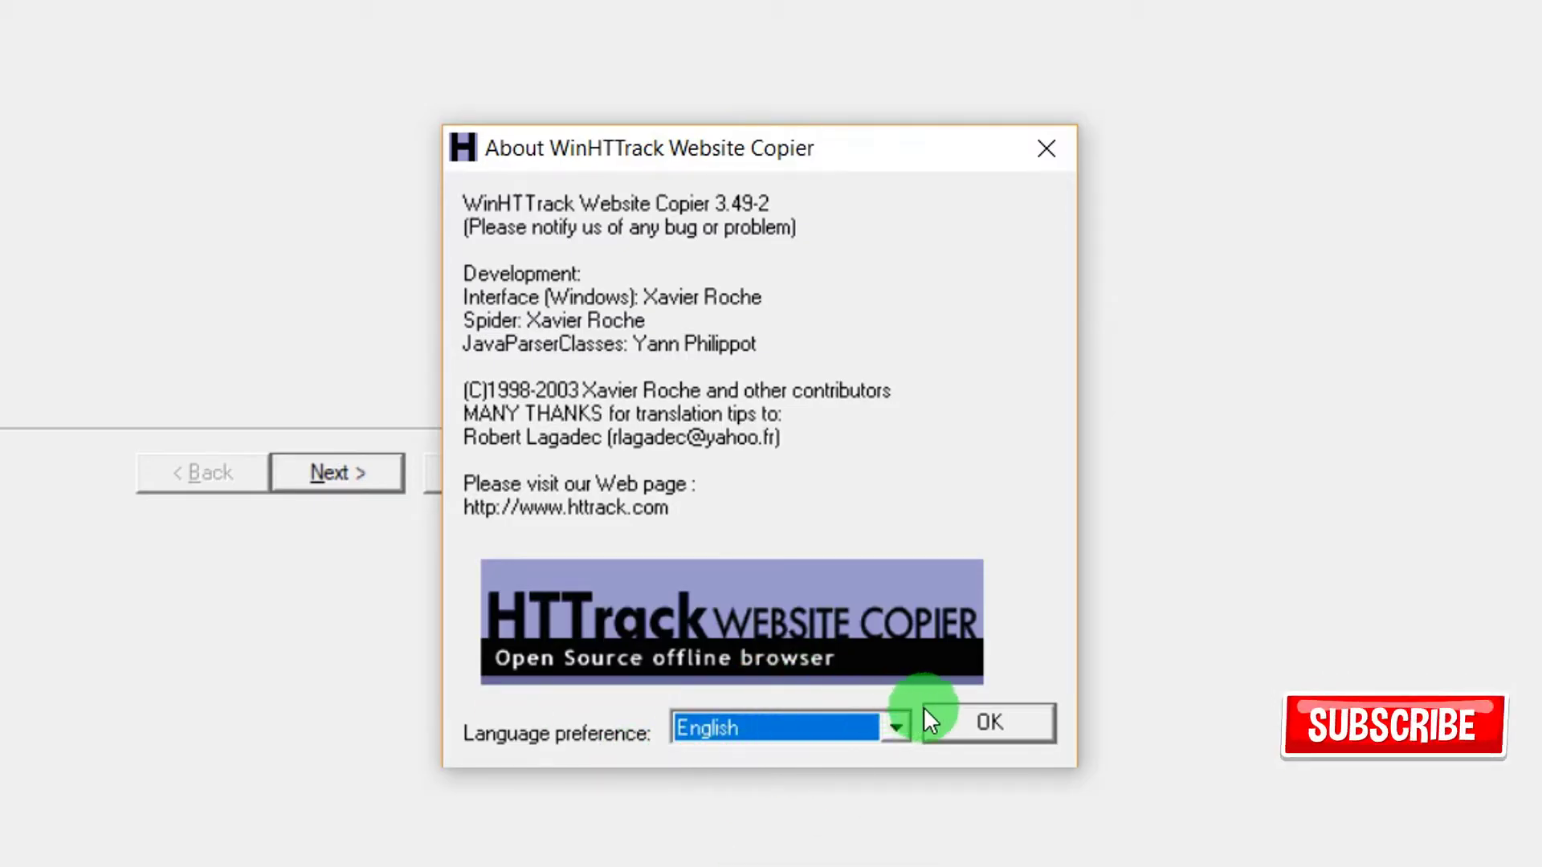
Step: Keep English as the language preference and close the About dialog
left_click(948, 721)
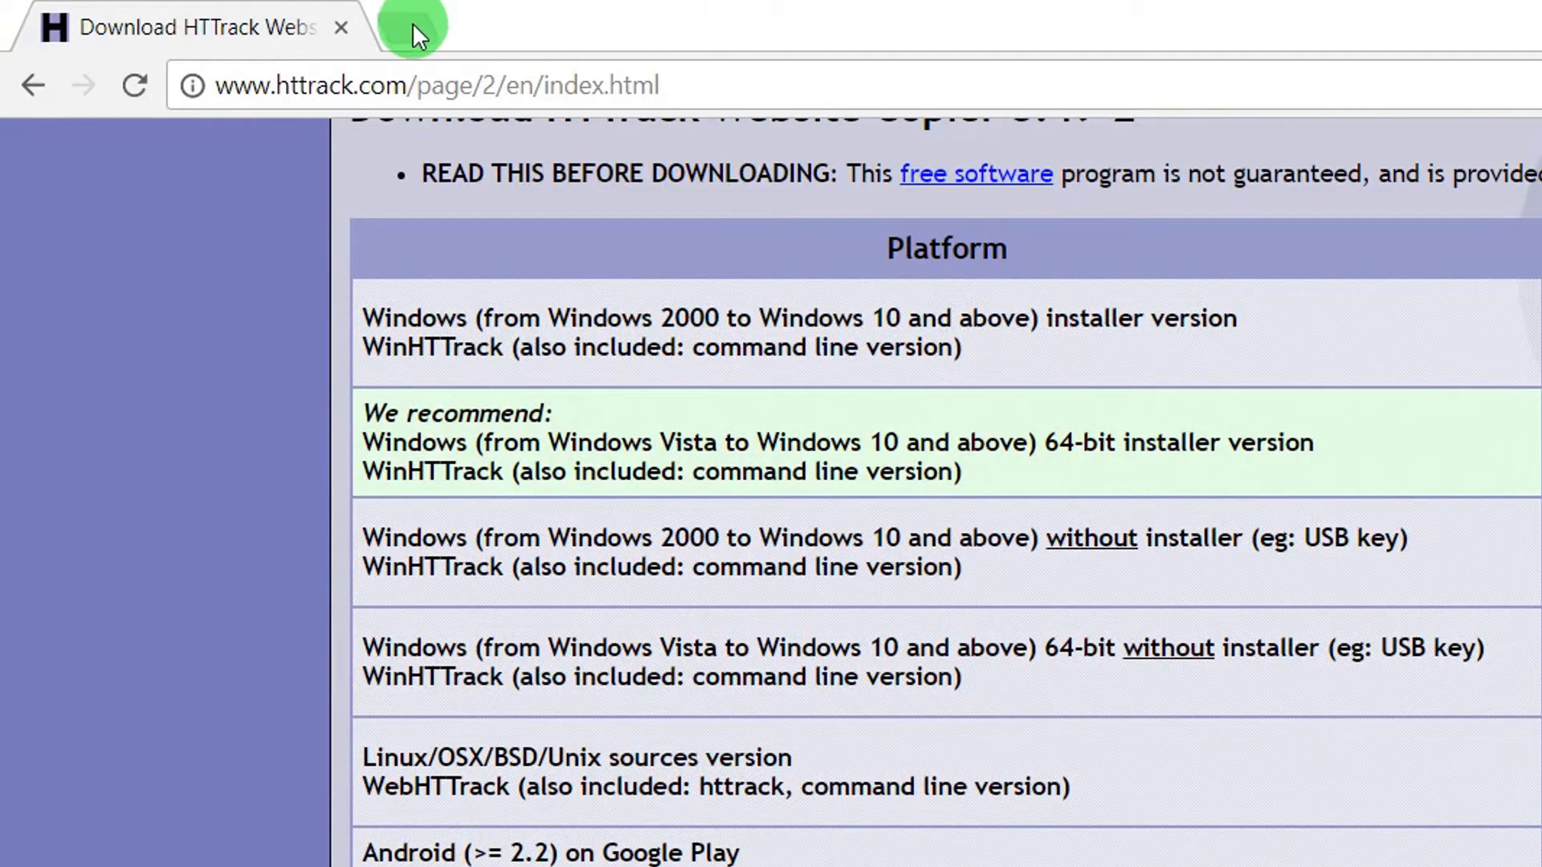
Step: In a new tab, Google 'tutorialspoint python' and open the Python Tutorial - TutorialsPoint result
left_click(412, 24)
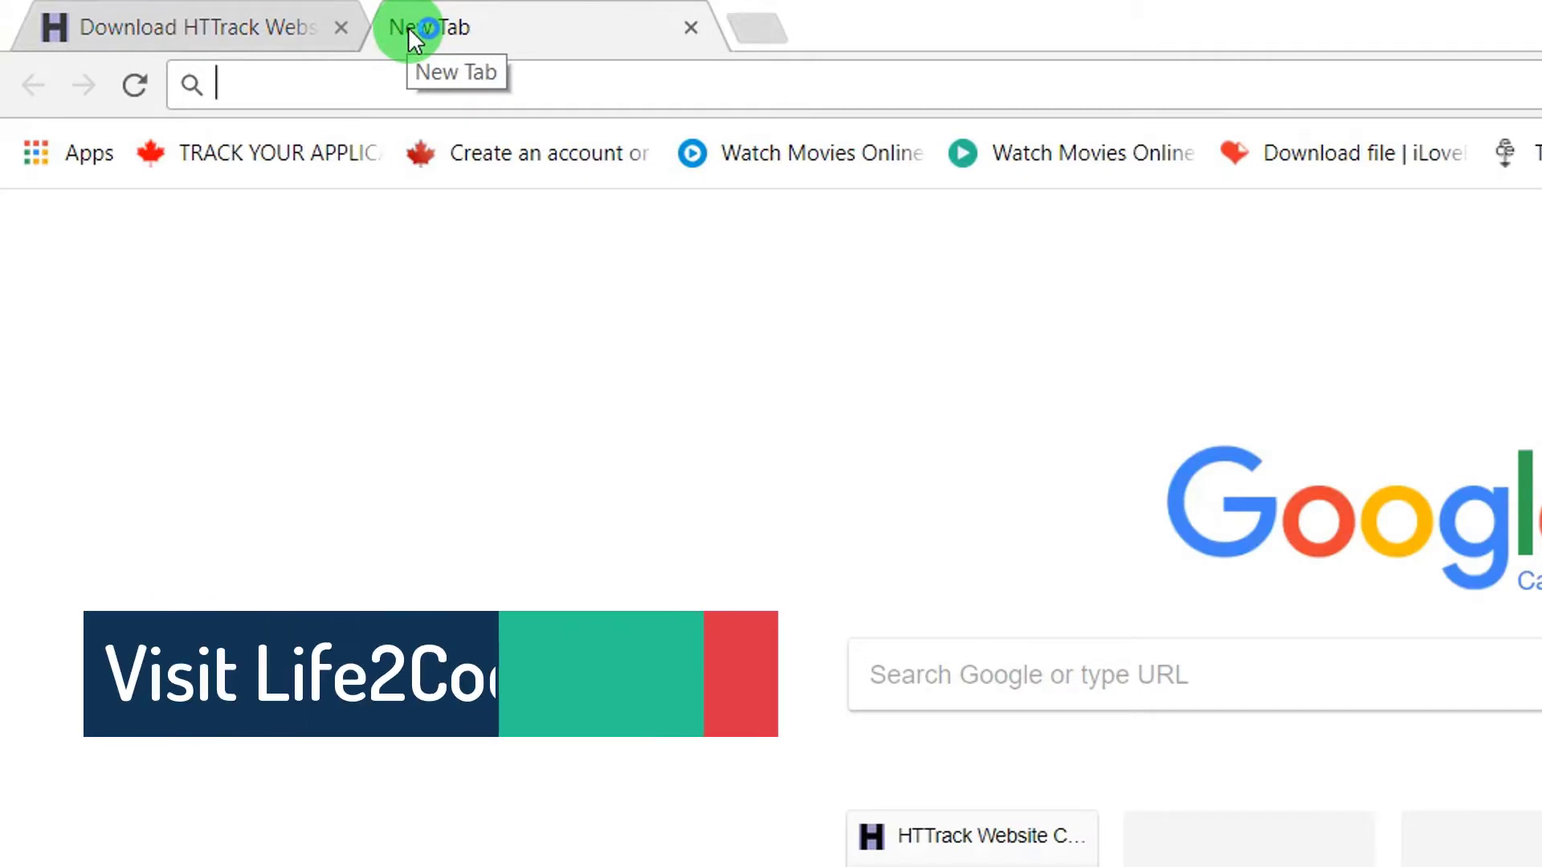
type("ptu")
key("BackSpace")
key("BackSpace")
key("BackSpace")
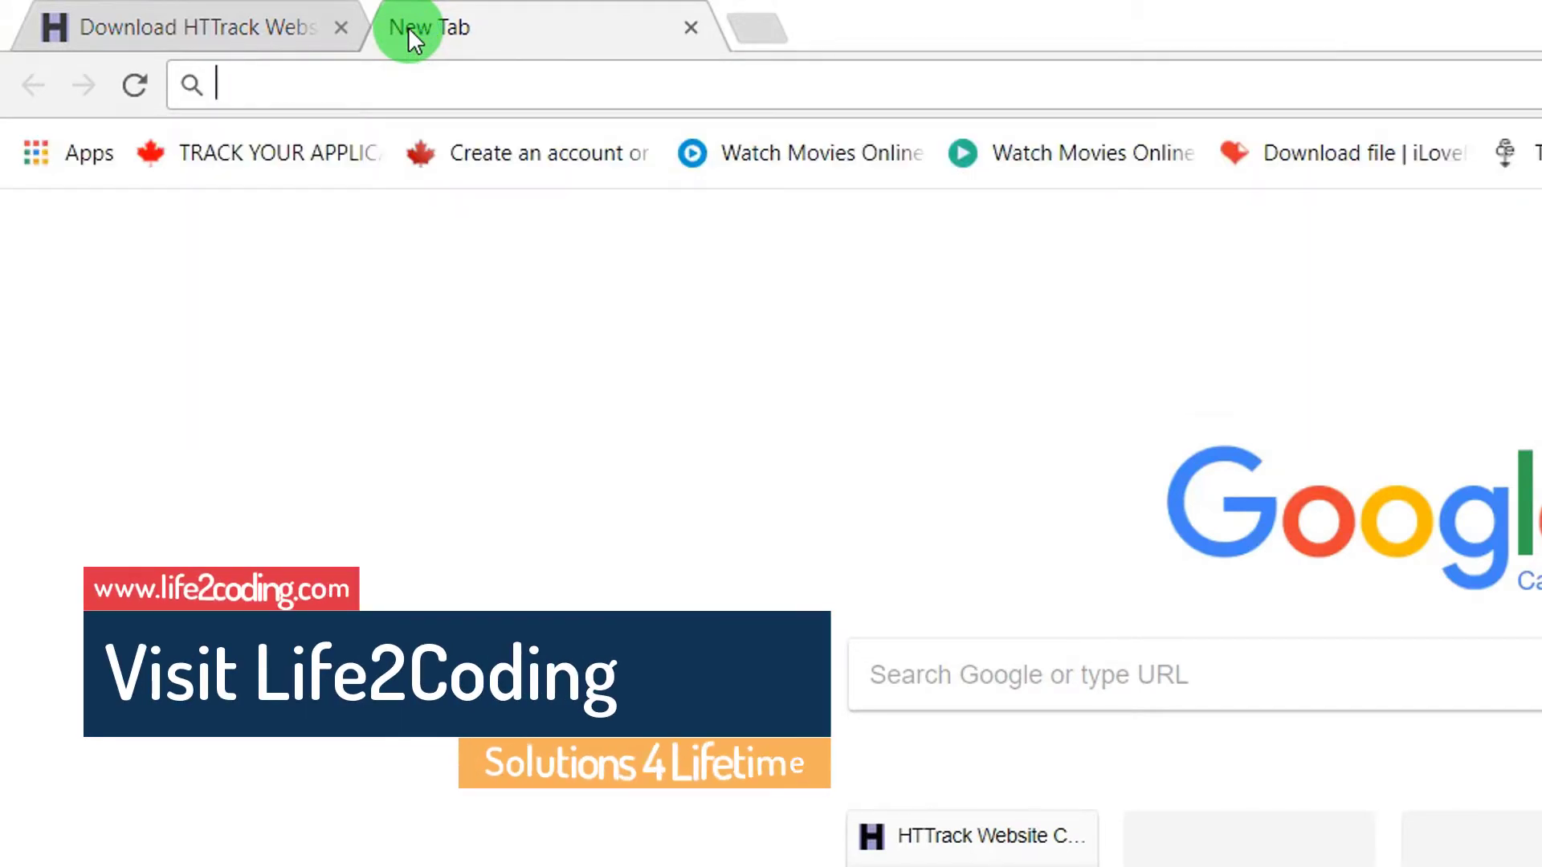
type("to")
key("BackSpace")
type("utorialspoint pyt")
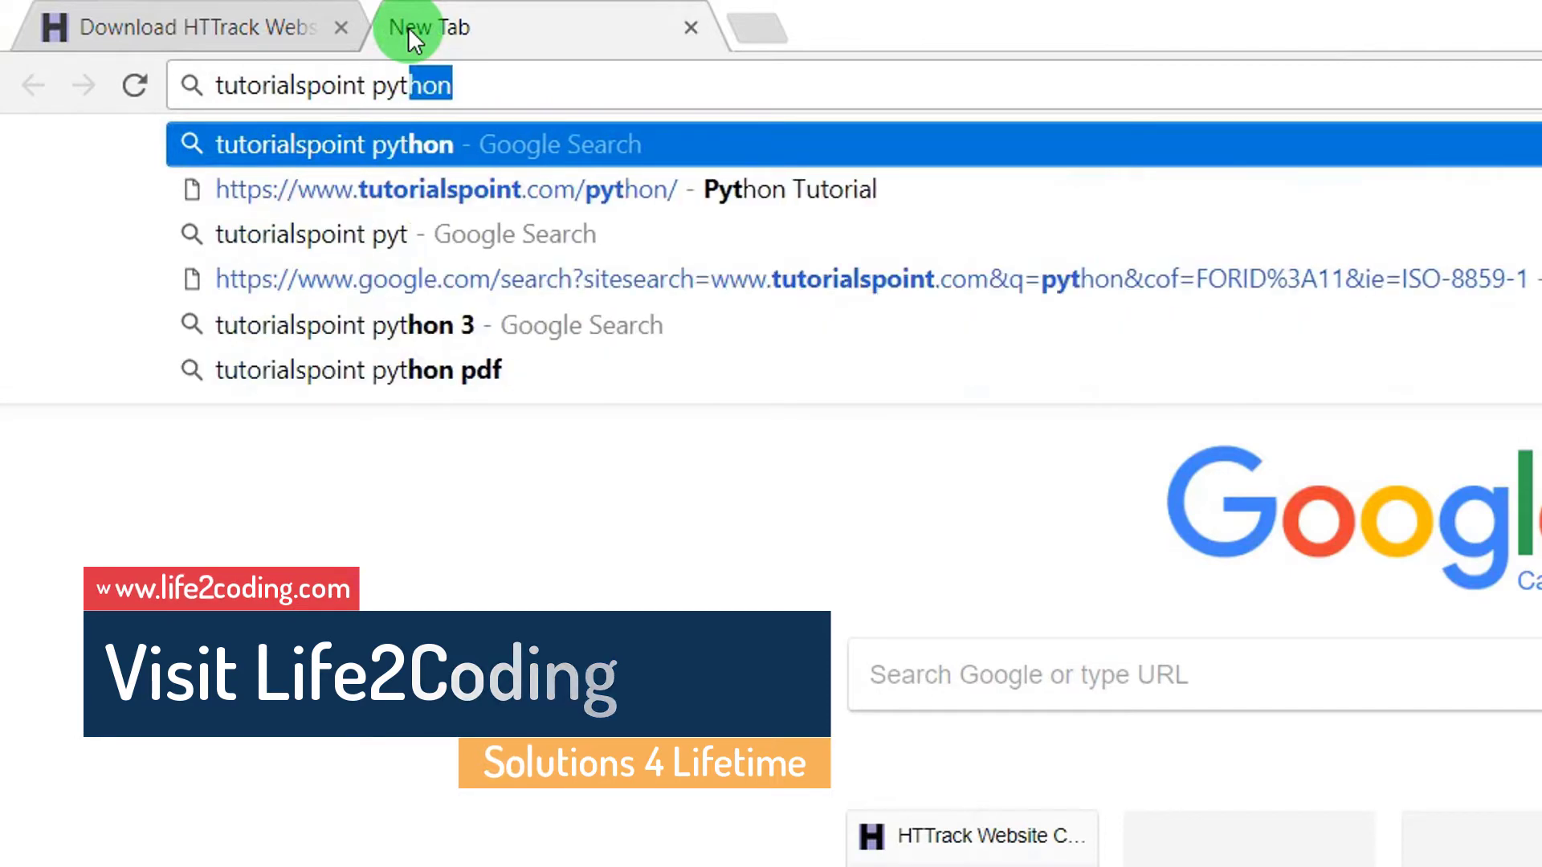
key("Return")
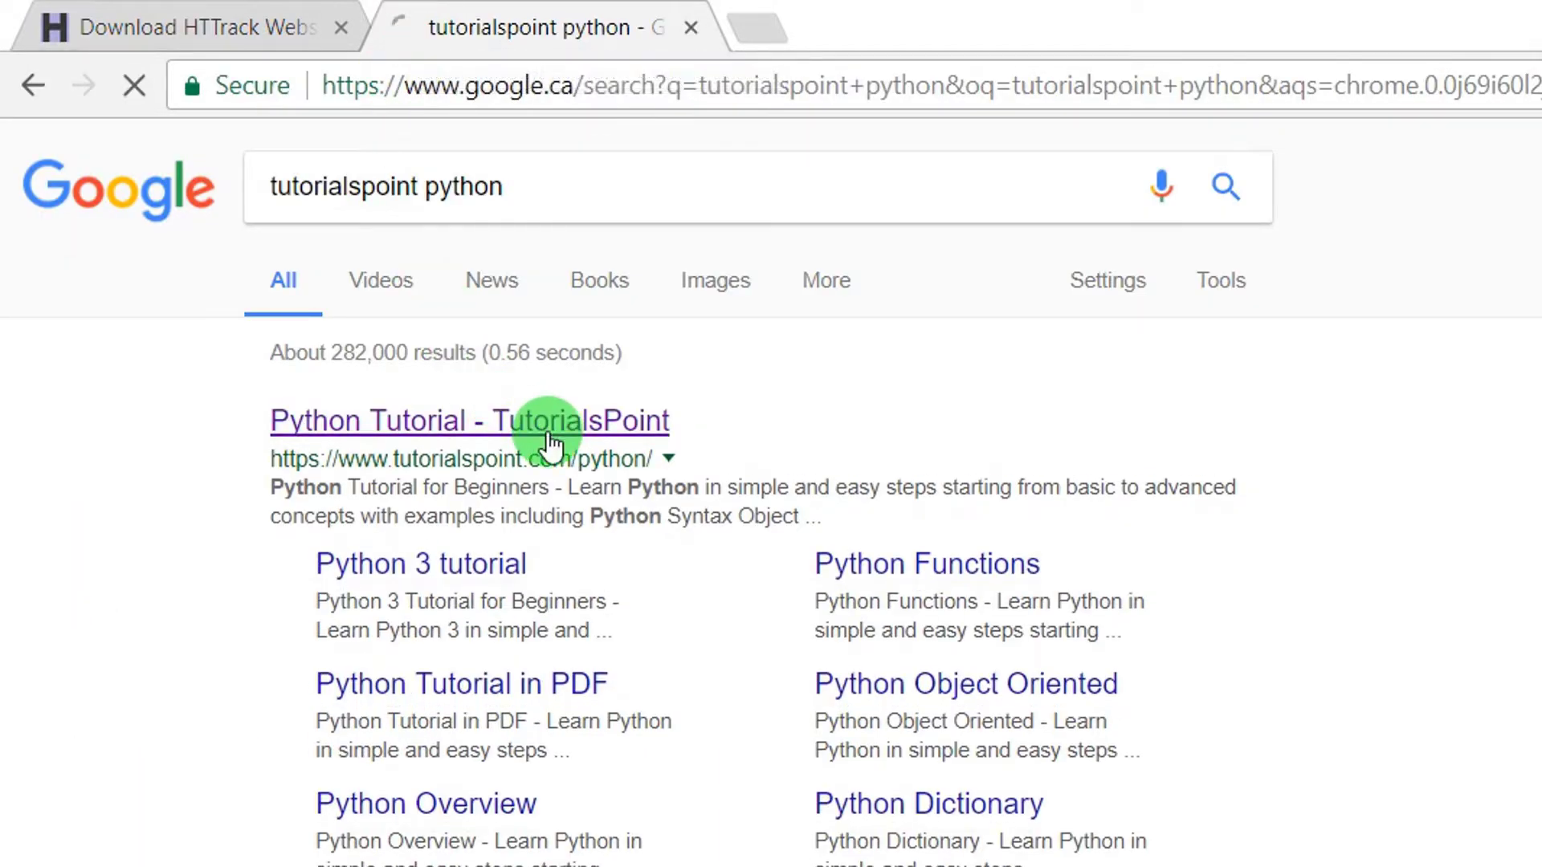
left_click(551, 443)
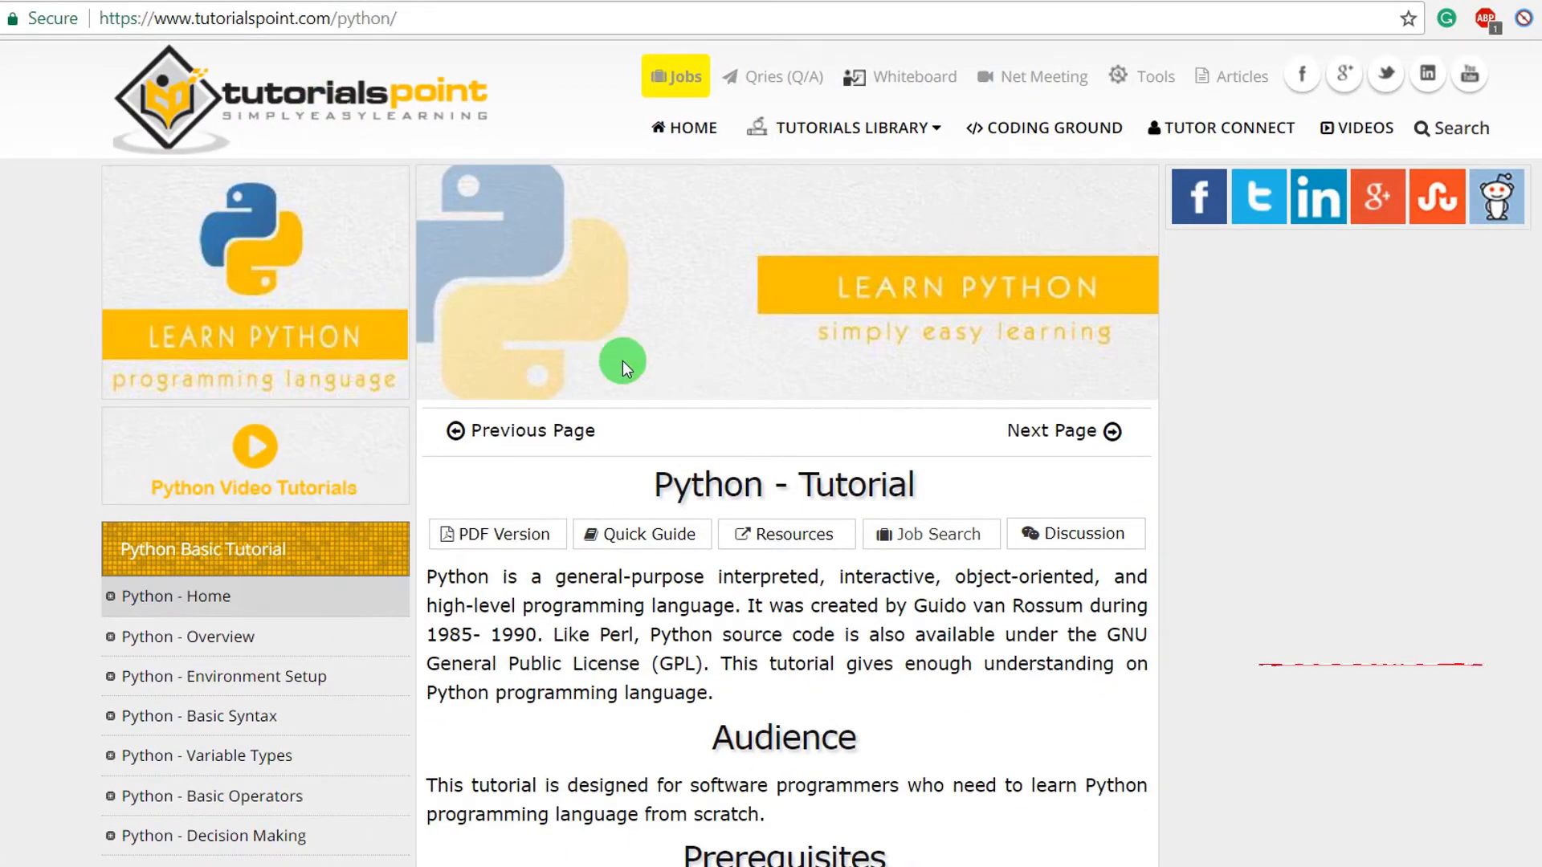
Step: Browse the Python - Lists and Python - Sending Email tutorial pages
scroll(630, 362, "down", 4)
scroll(344, 482, "down", 13)
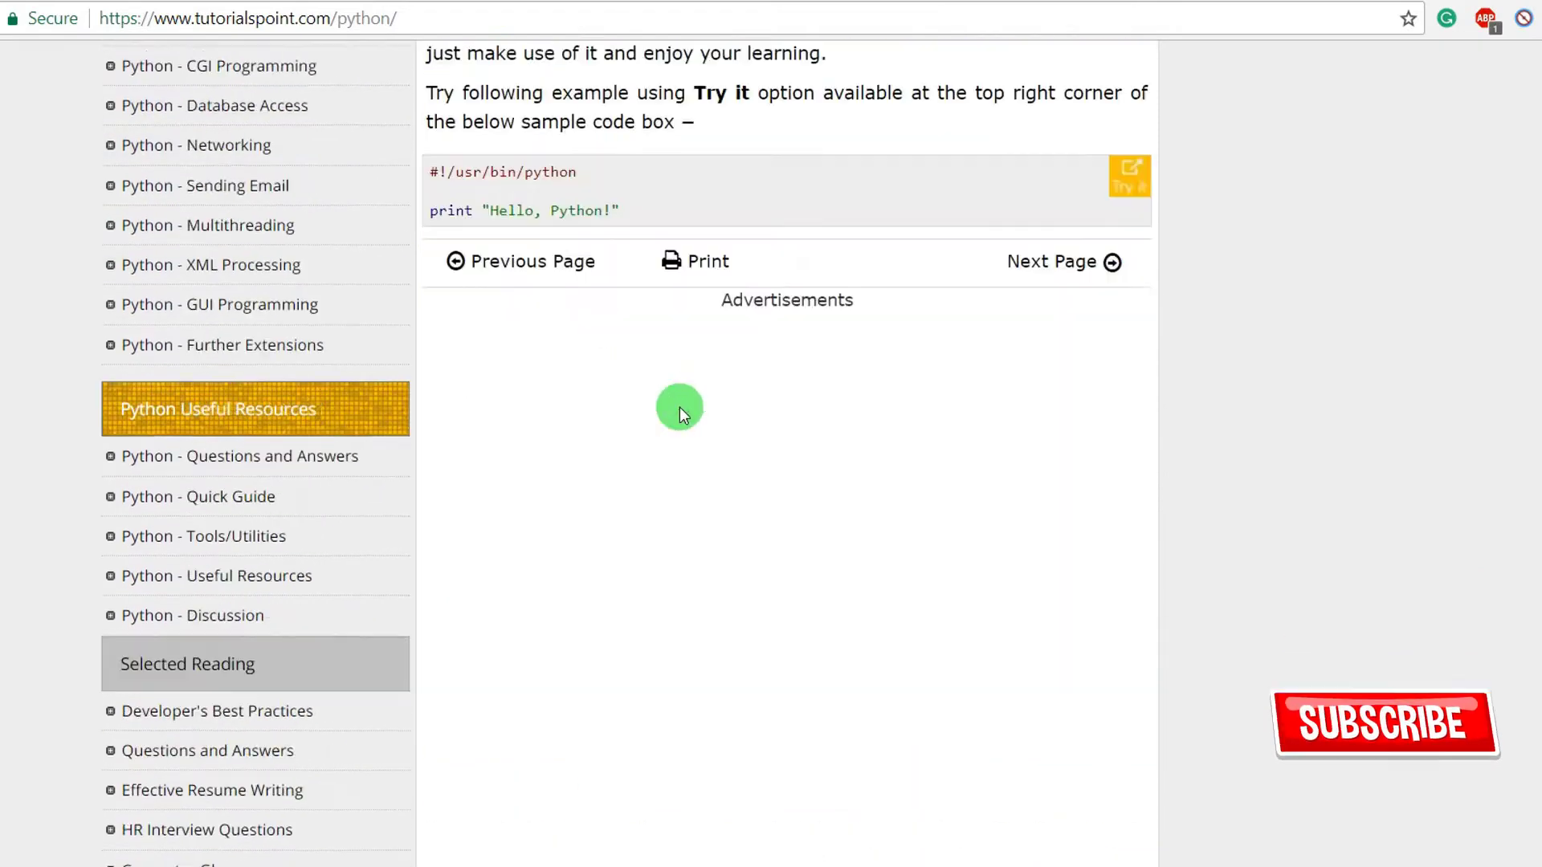
scroll(138, 406, "up", 10)
left_click(267, 429)
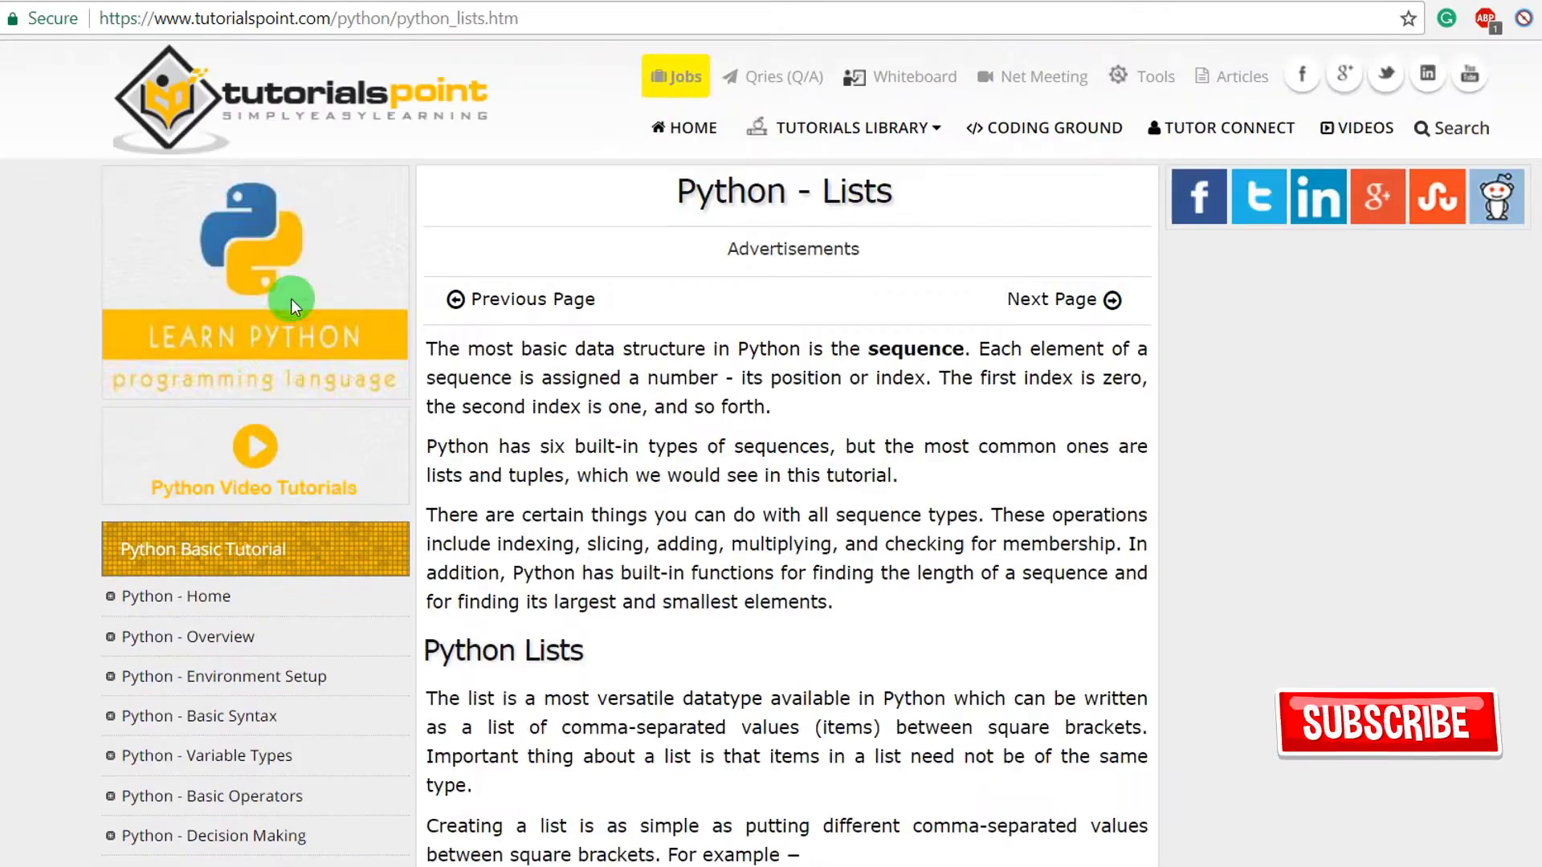
scroll(489, 498, "down", 20)
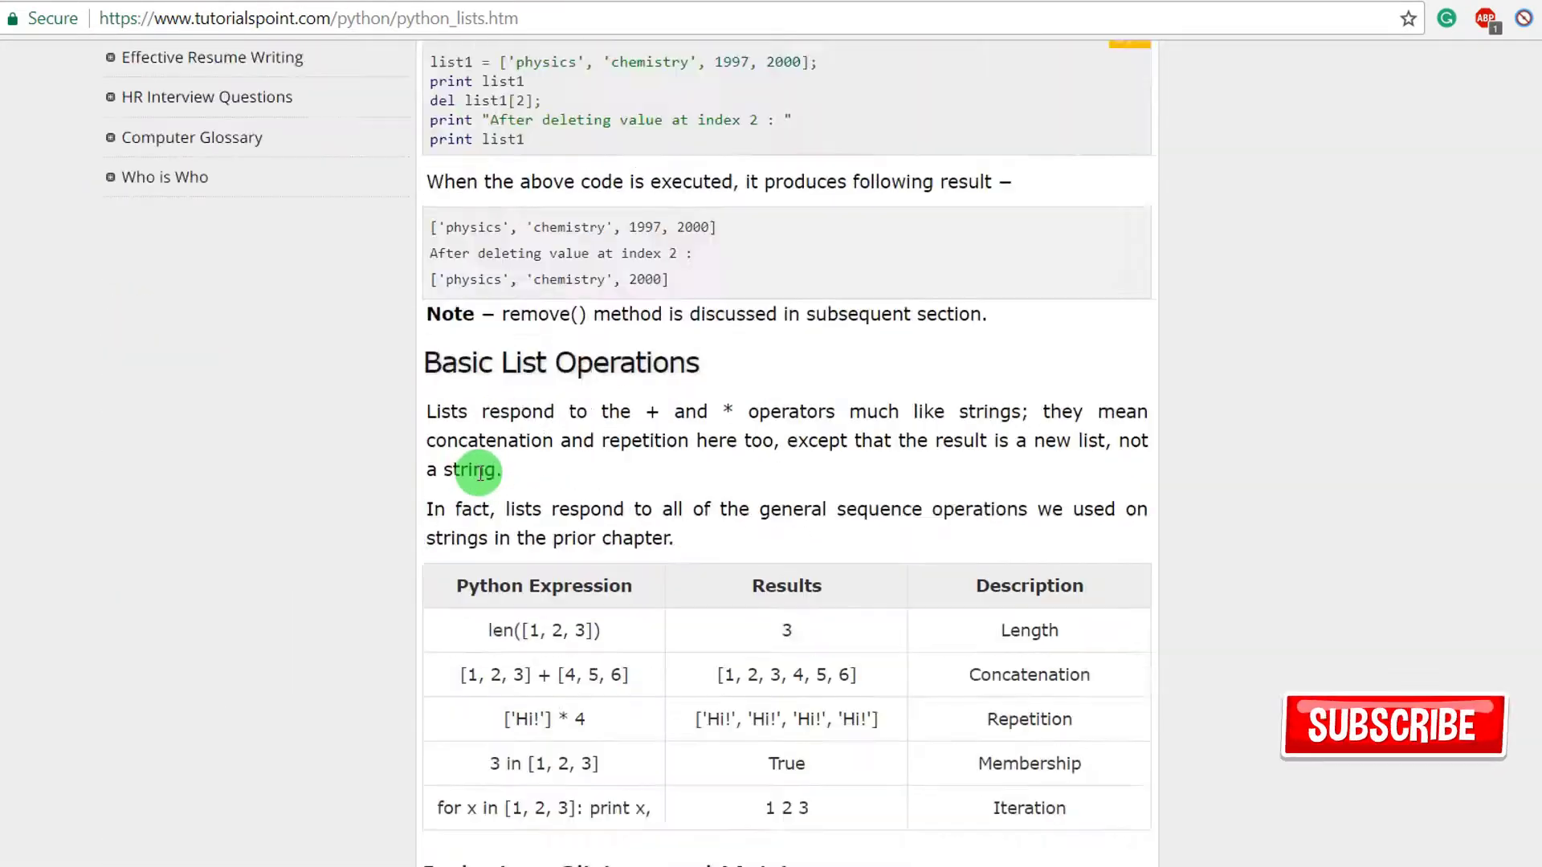
scroll(334, 458, "up", 15)
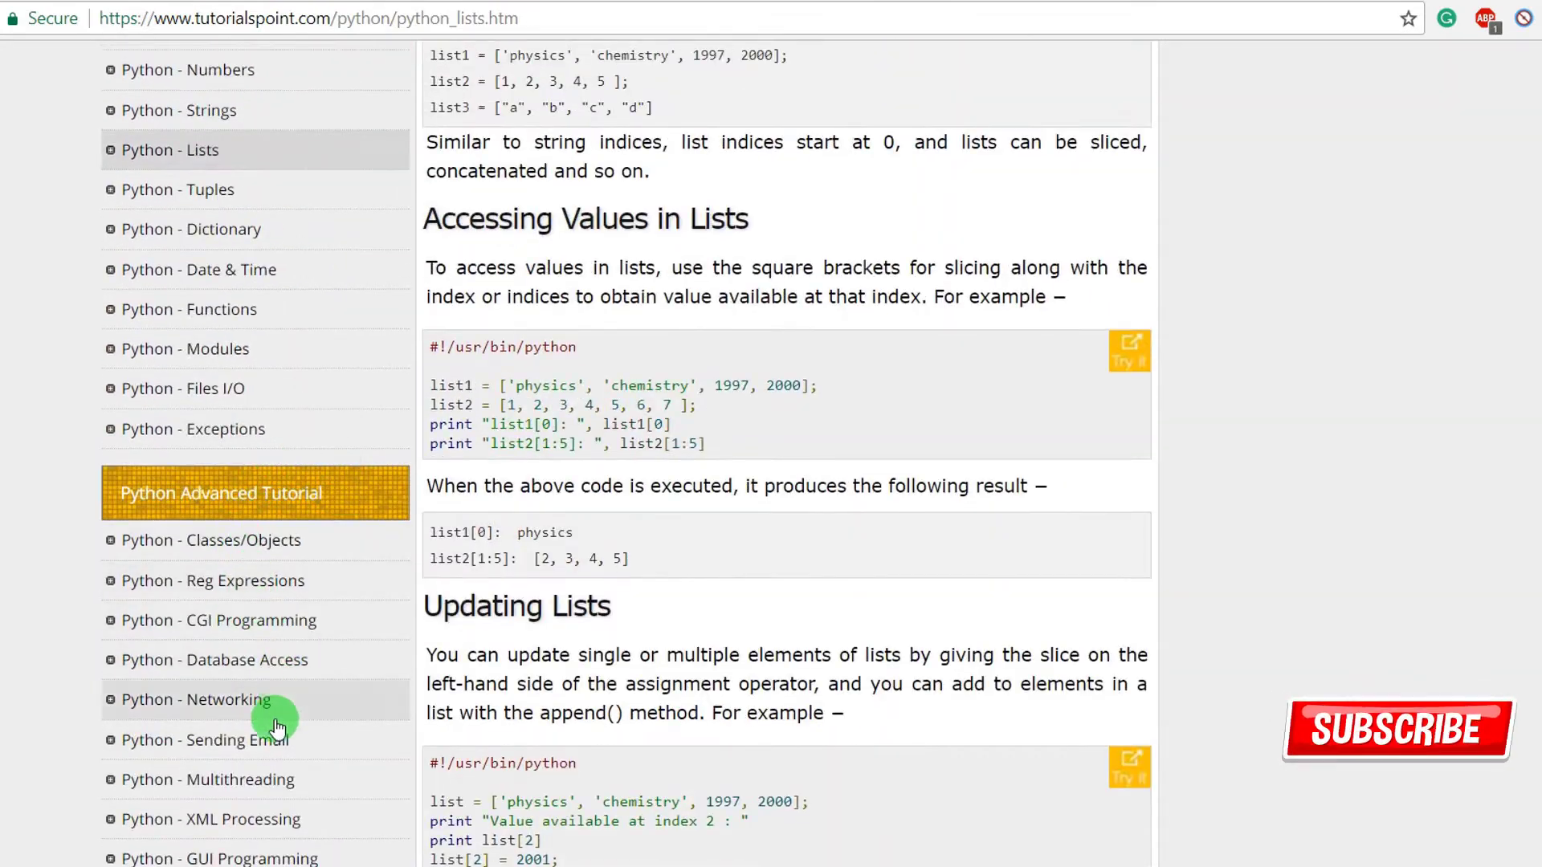
left_click(273, 731)
scroll(672, 489, "down", 15)
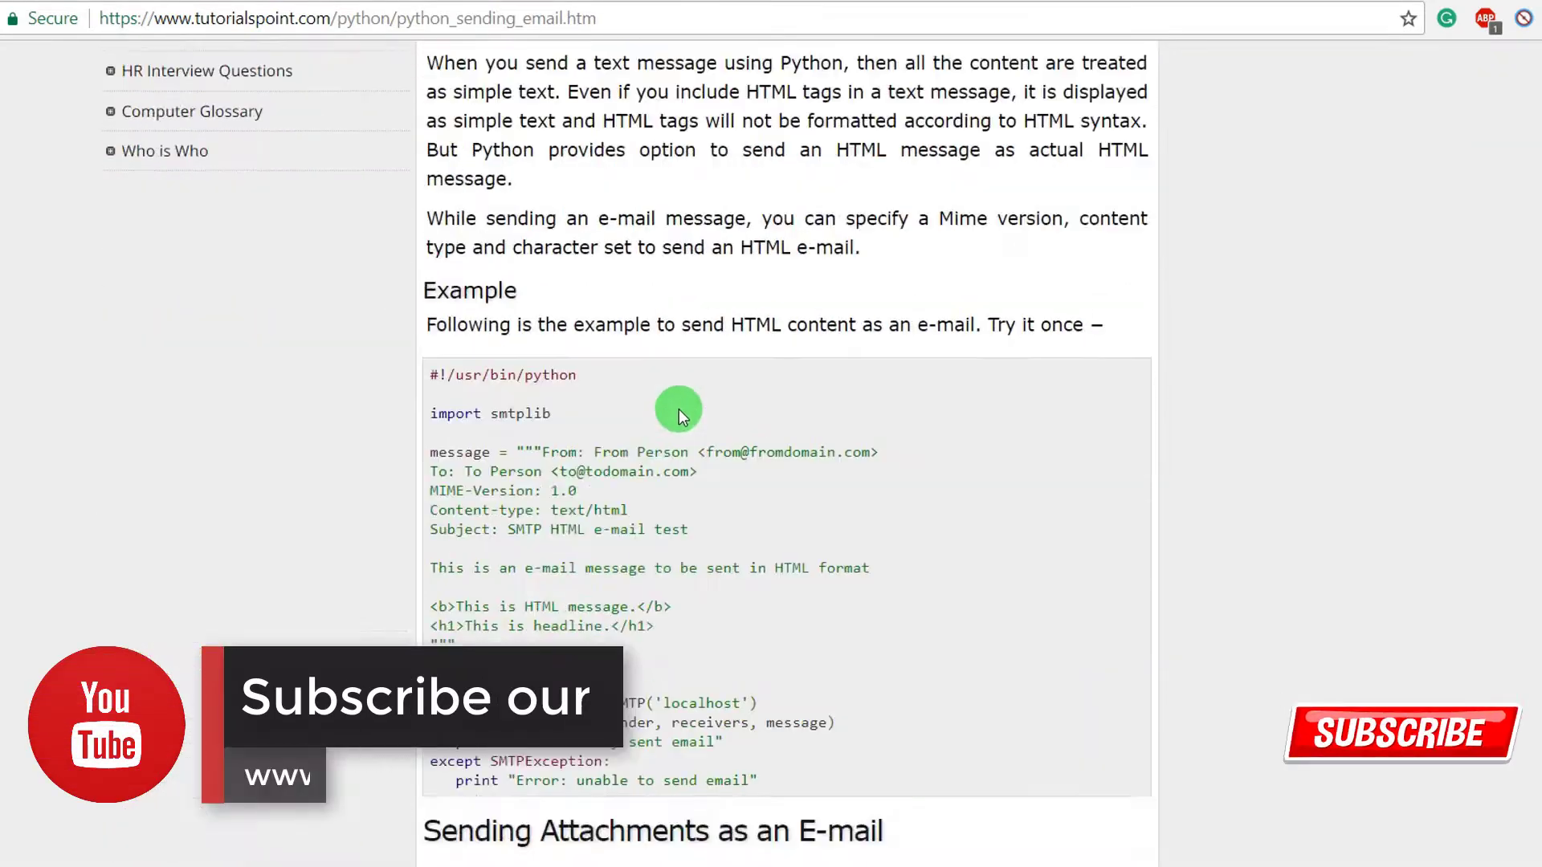
scroll(677, 410, "down", 10)
scroll(742, 485, "down", 5)
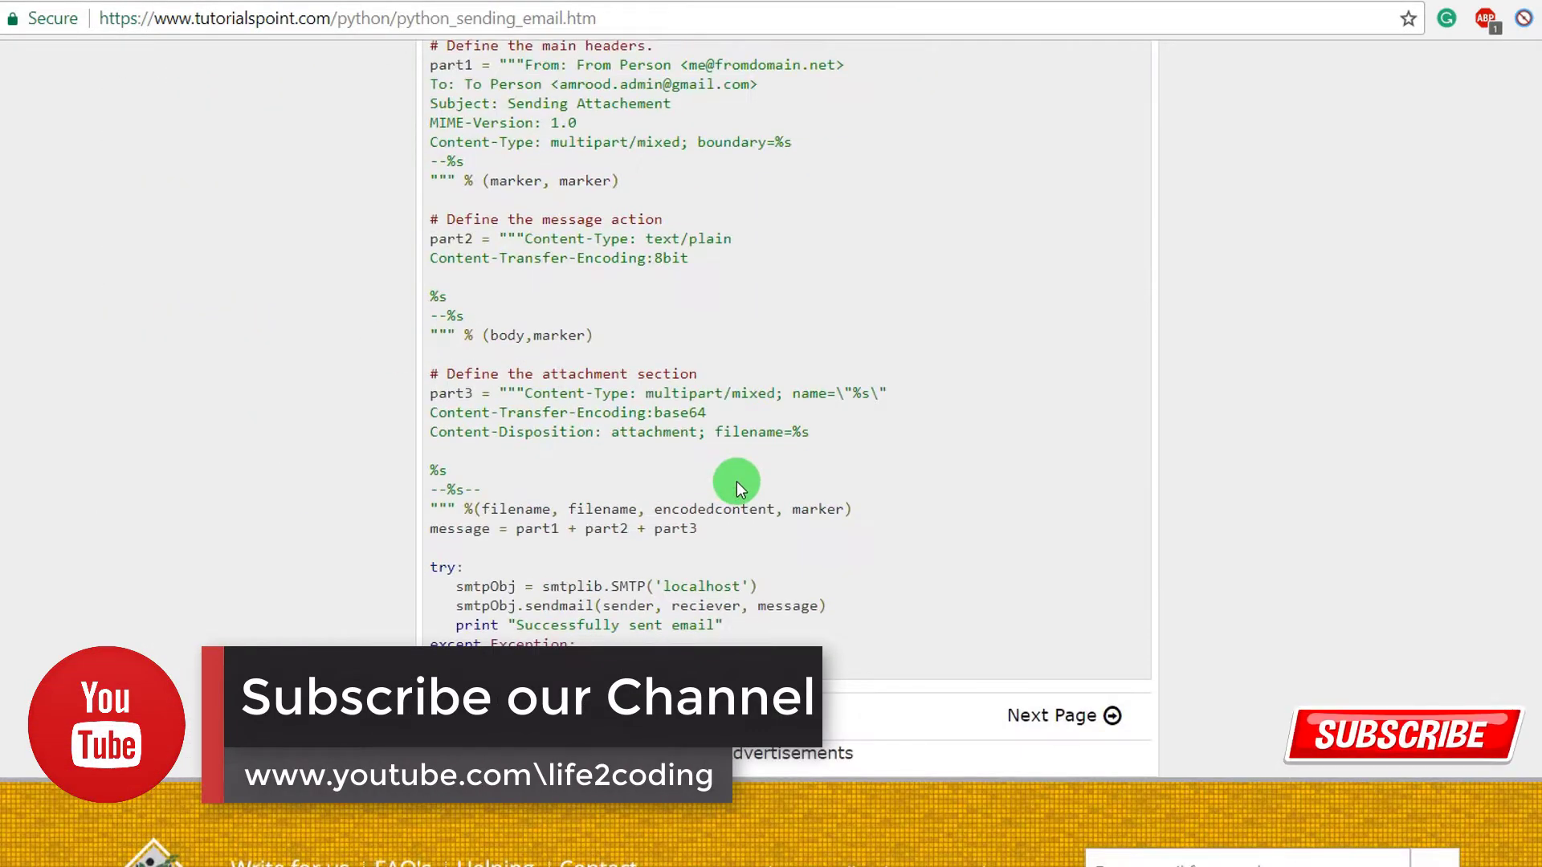
scroll(736, 480, "up", 15)
scroll(734, 478, "up", 10)
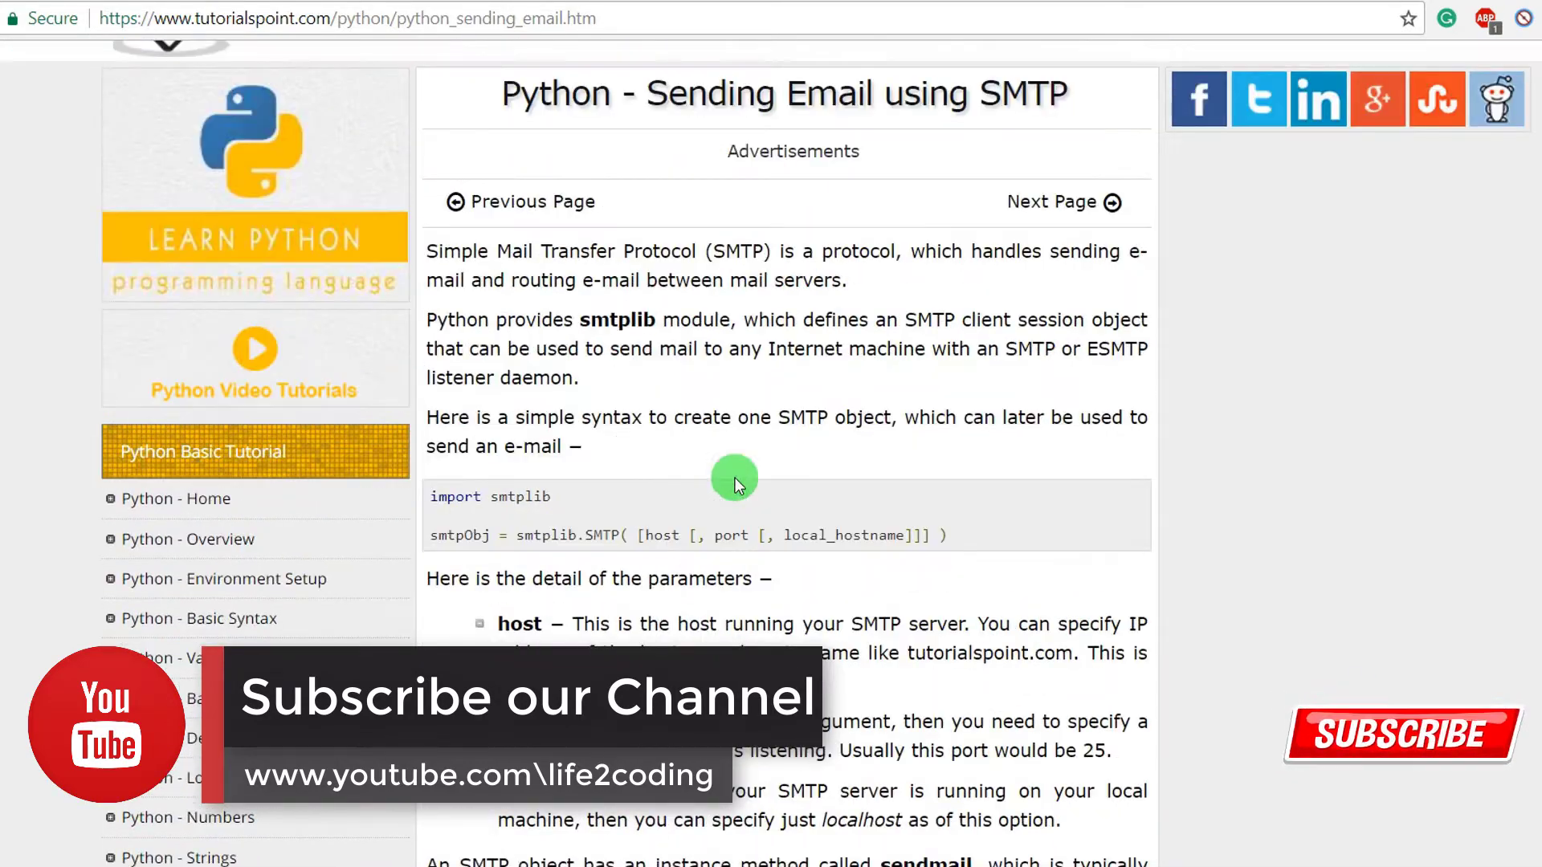
Step: Return to Python - Home and copy its web address
left_click(210, 593)
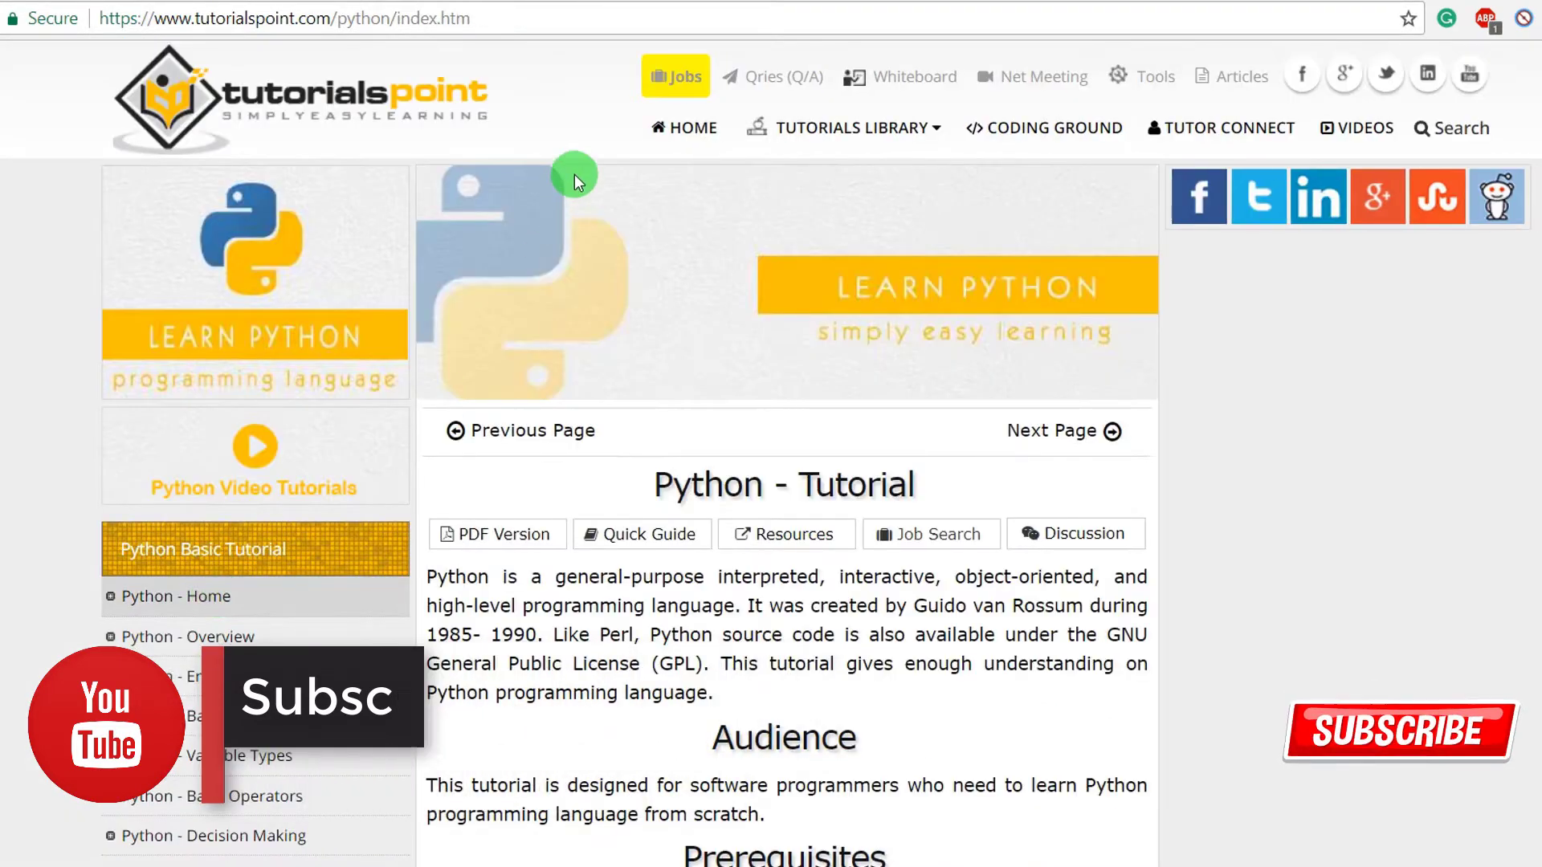
right_click(350, 22)
left_click(409, 110)
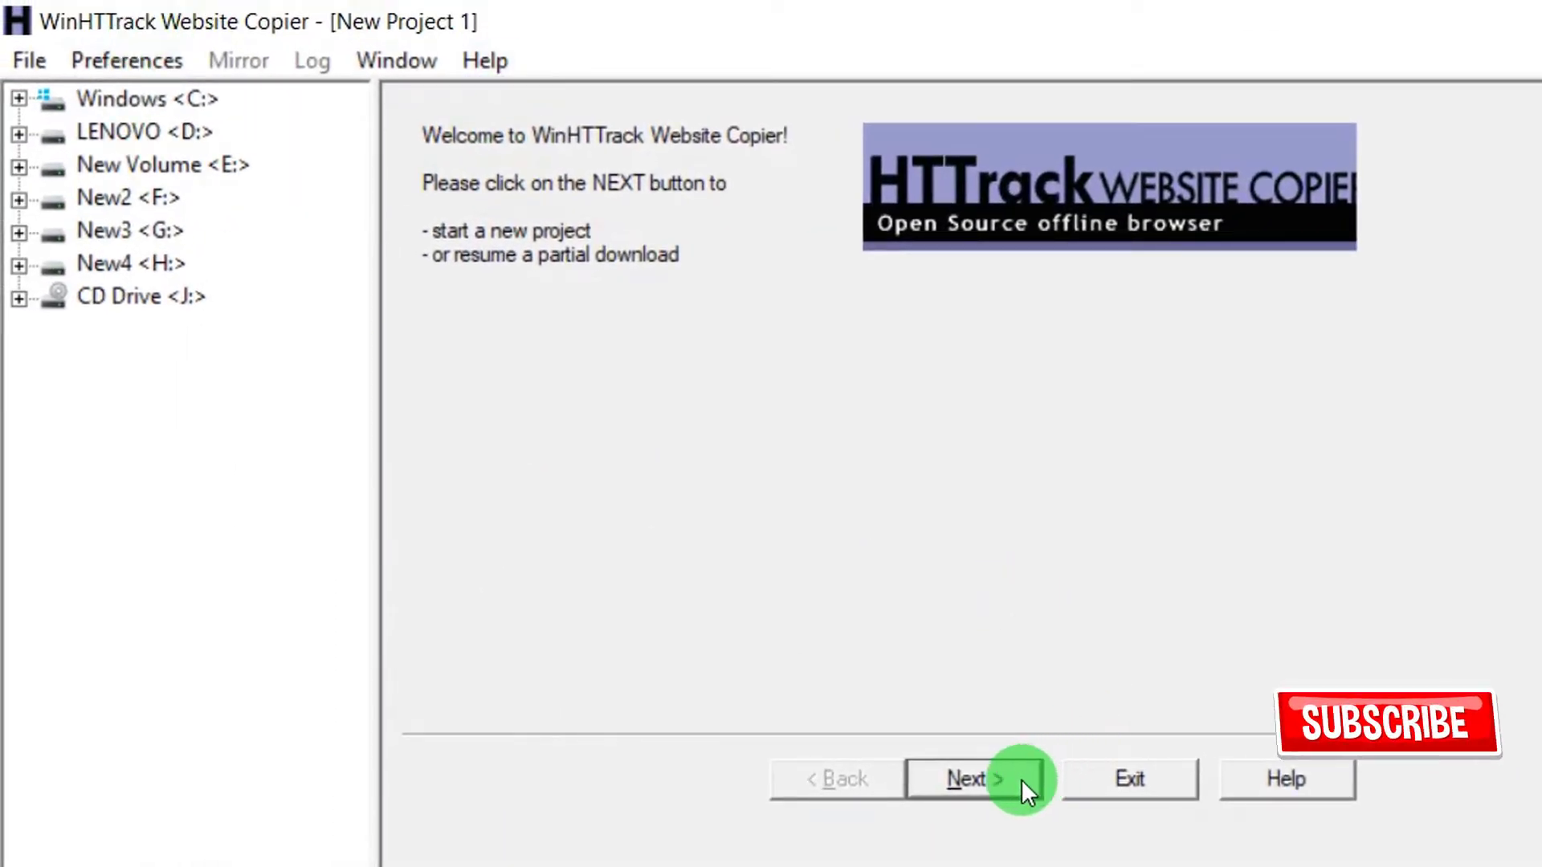
Step: Move to the project page and enter 'Python Tutorial' as the project name
left_click(1020, 779)
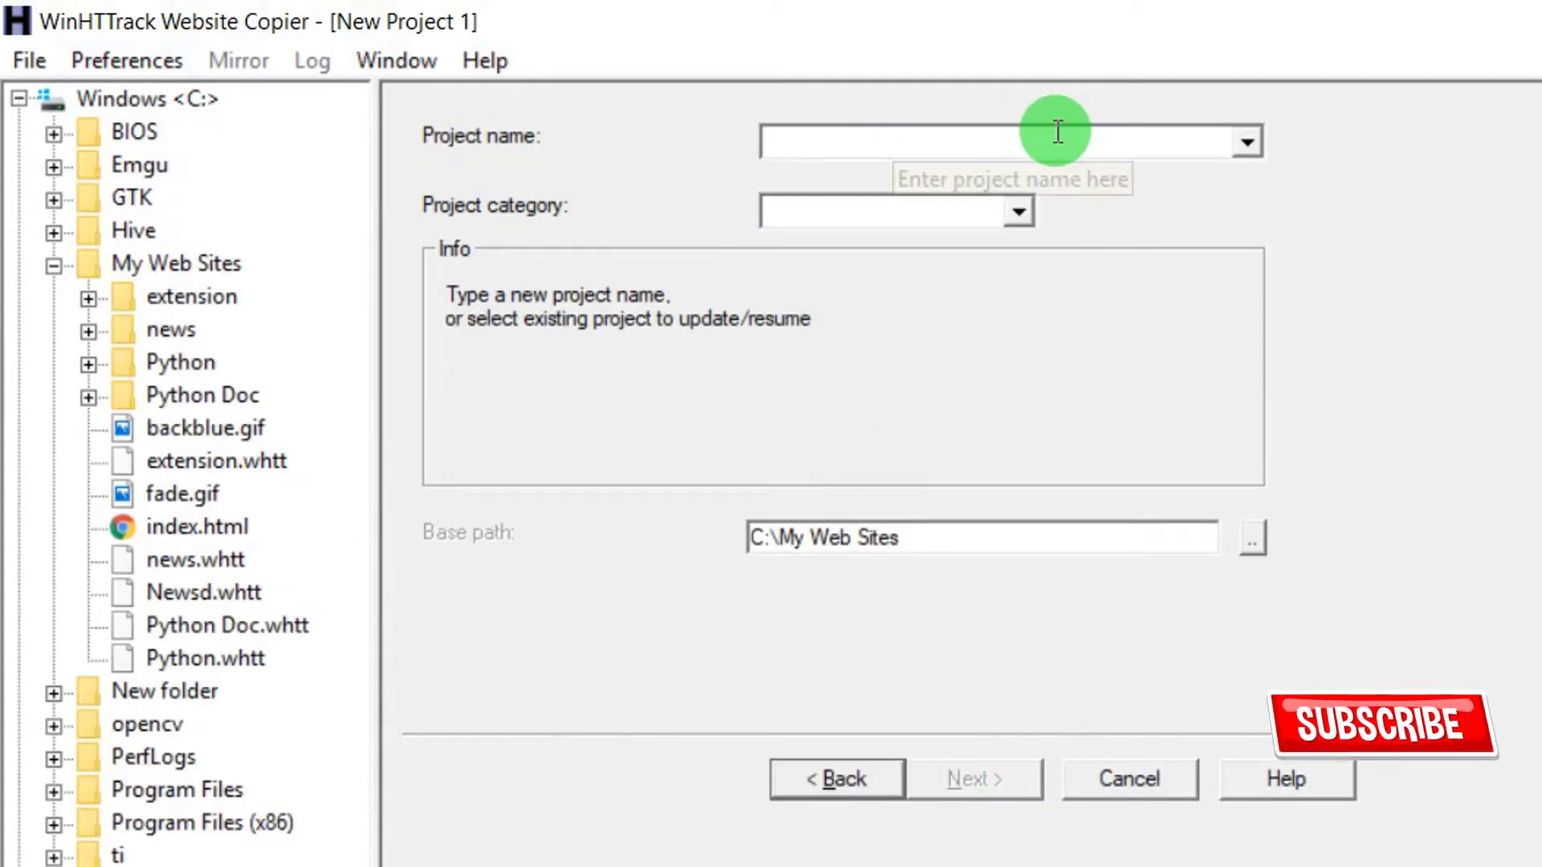
type("Python Tutorial")
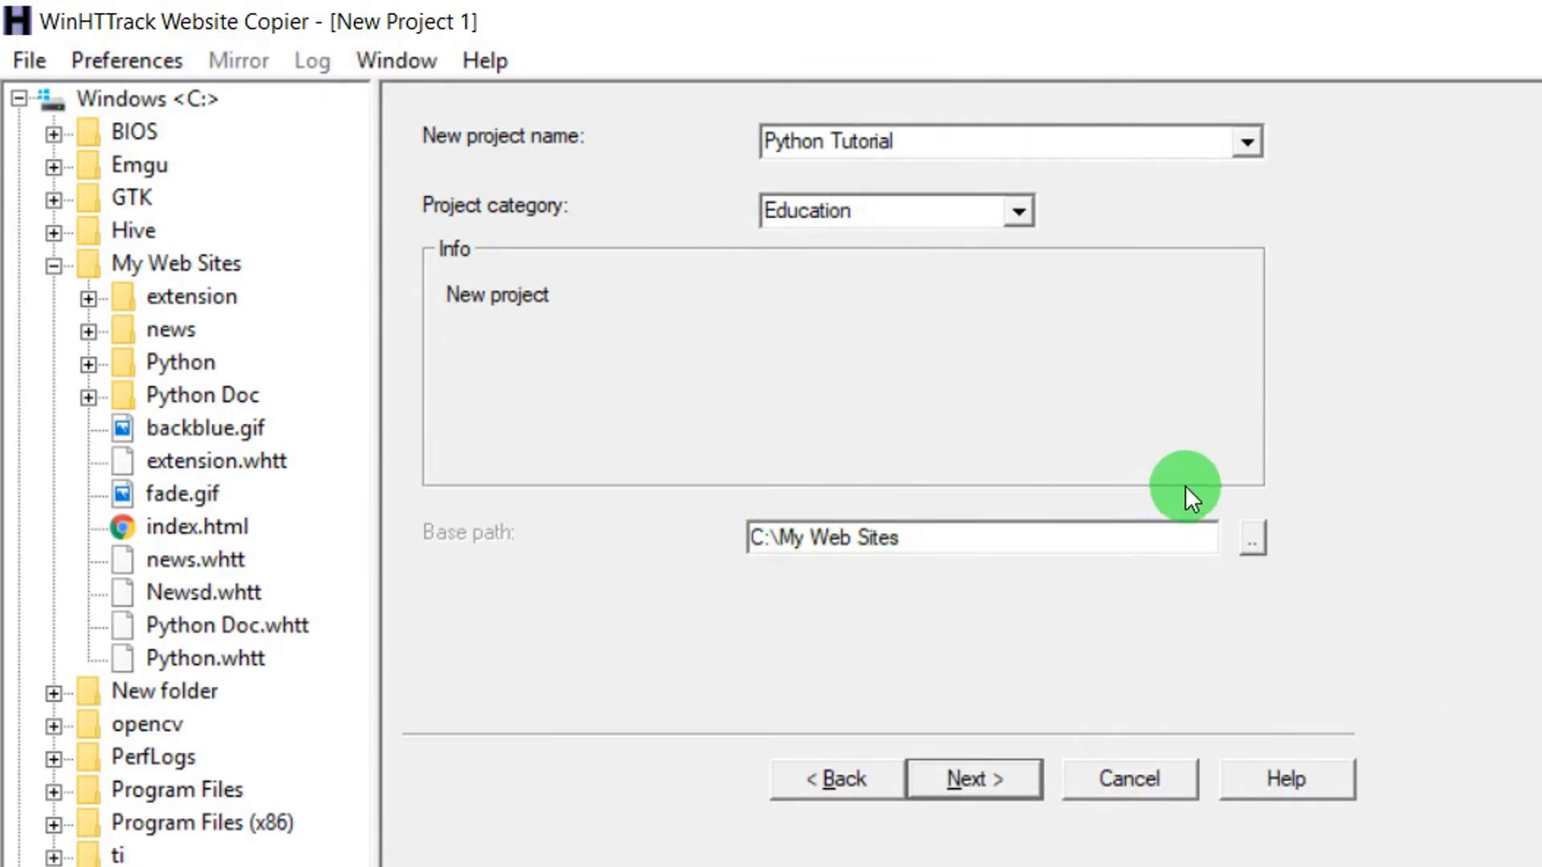
Step: Append 'Test' to the project name and open the Windows (C:) drive in File Explorer
type("Test")
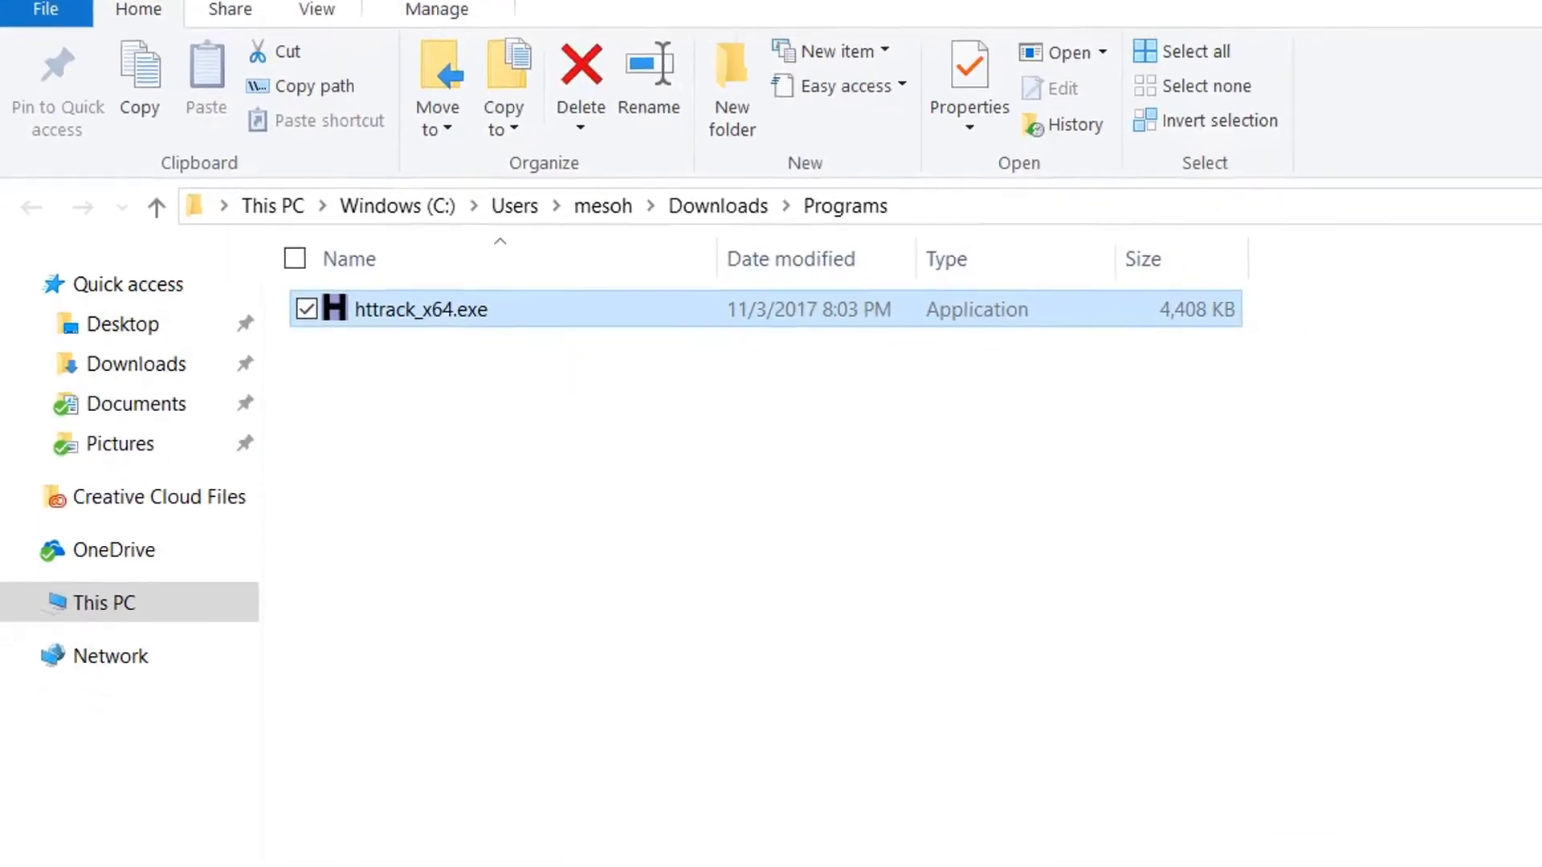
left_click(120, 604)
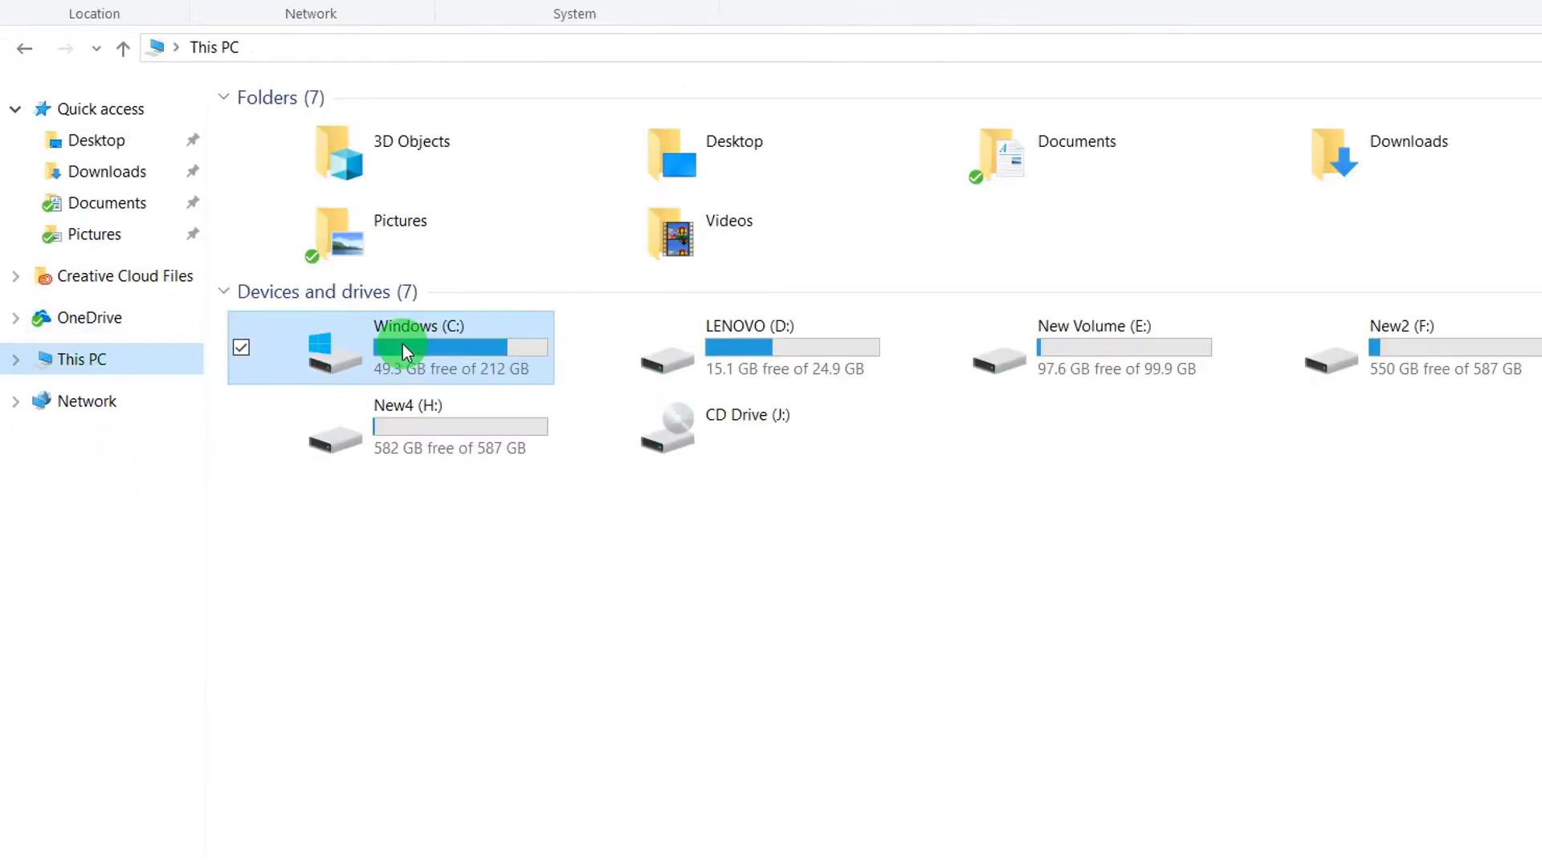
double_click(402, 343)
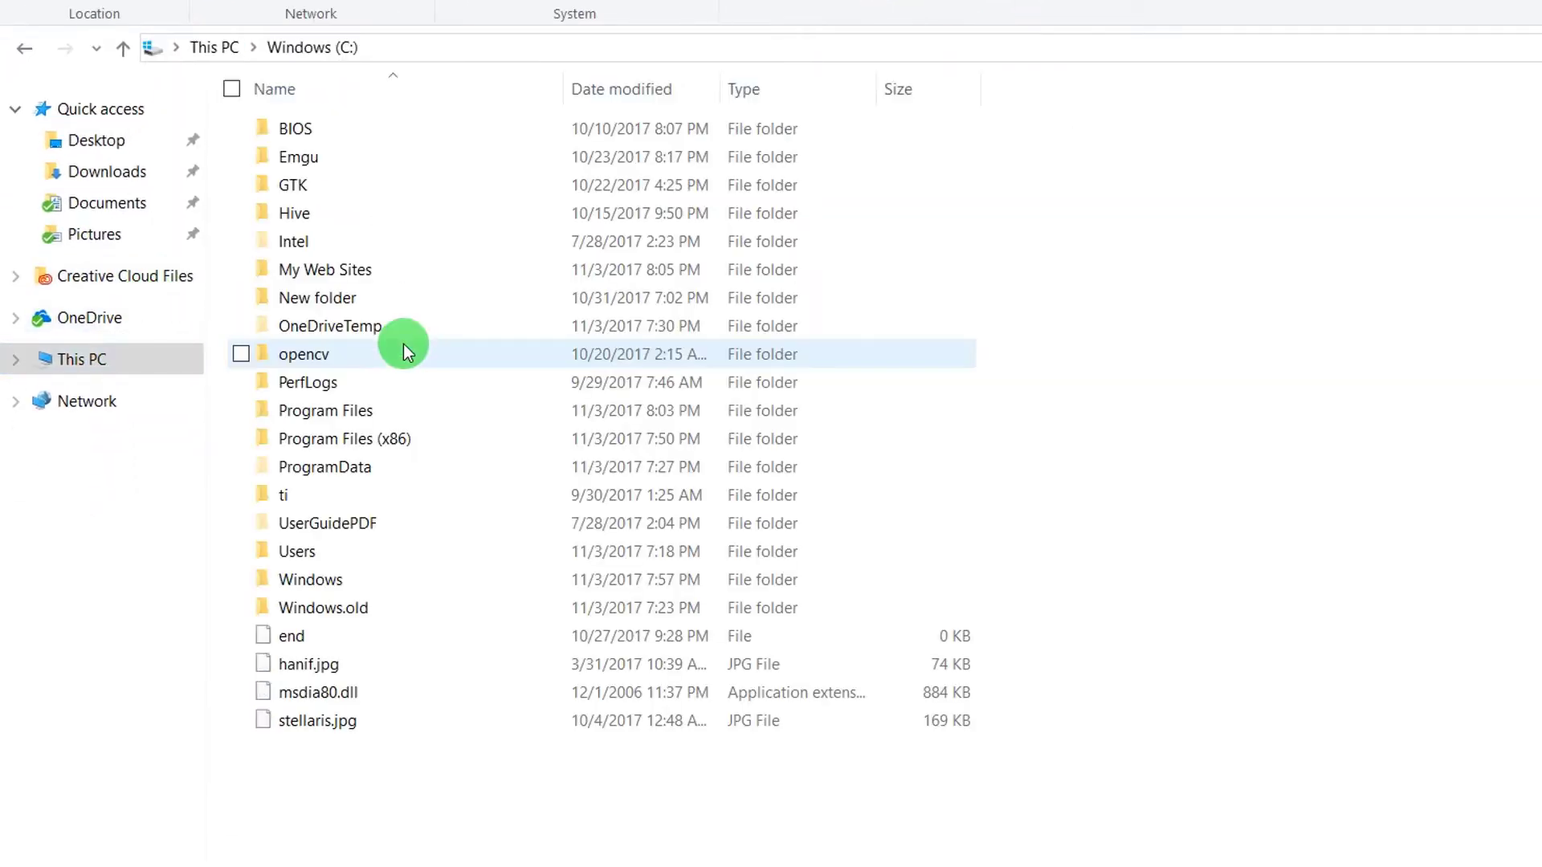
Step: Create a new folder named 'Website Offline' on the C: drive
right_click(533, 791)
mouse_move(803, 728)
left_click(885, 727)
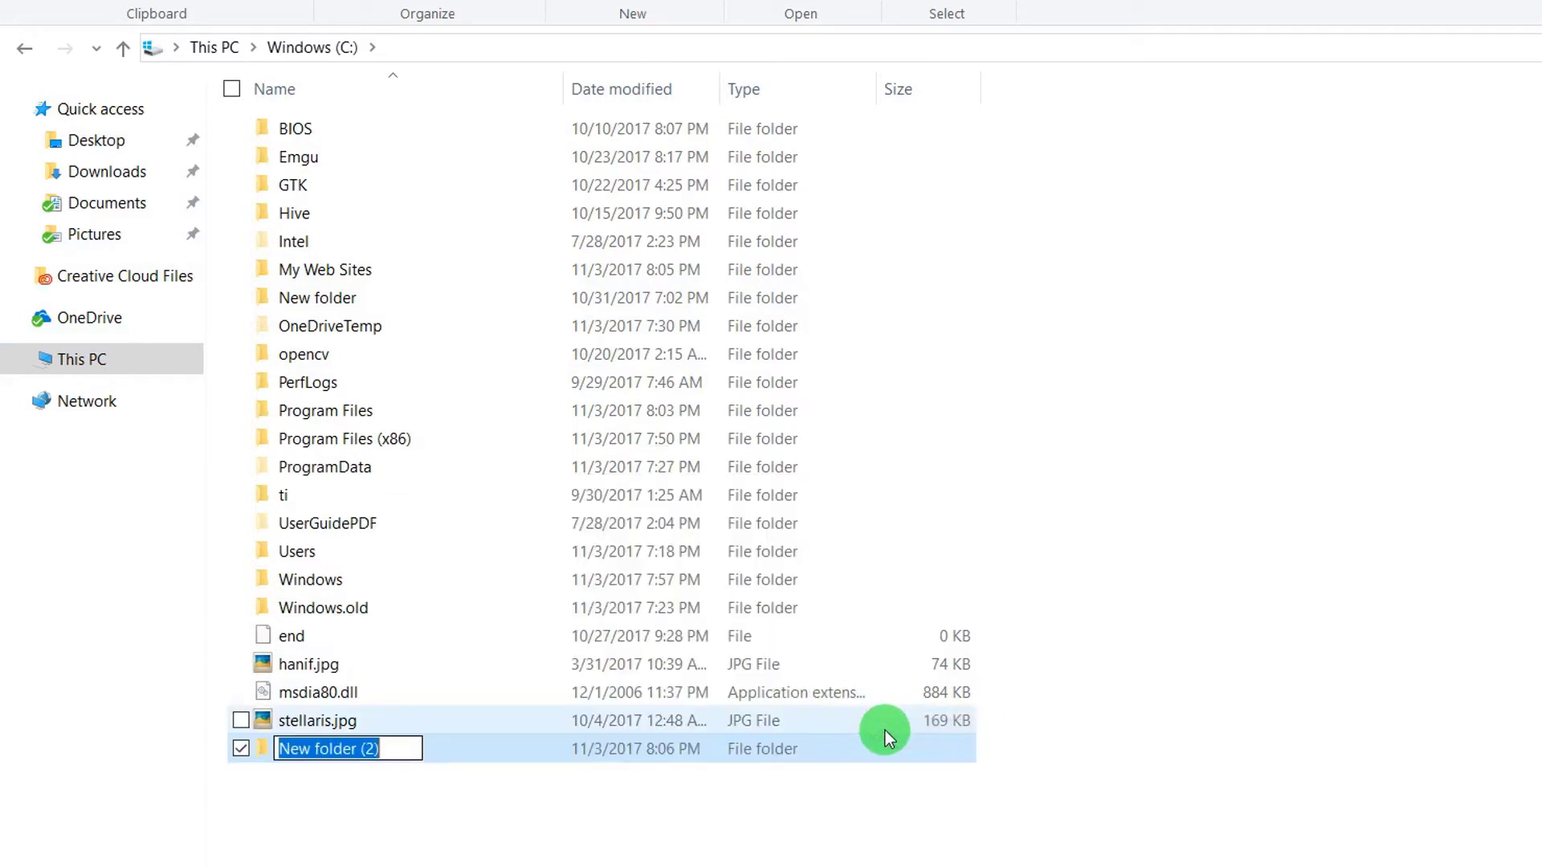
type("Website")
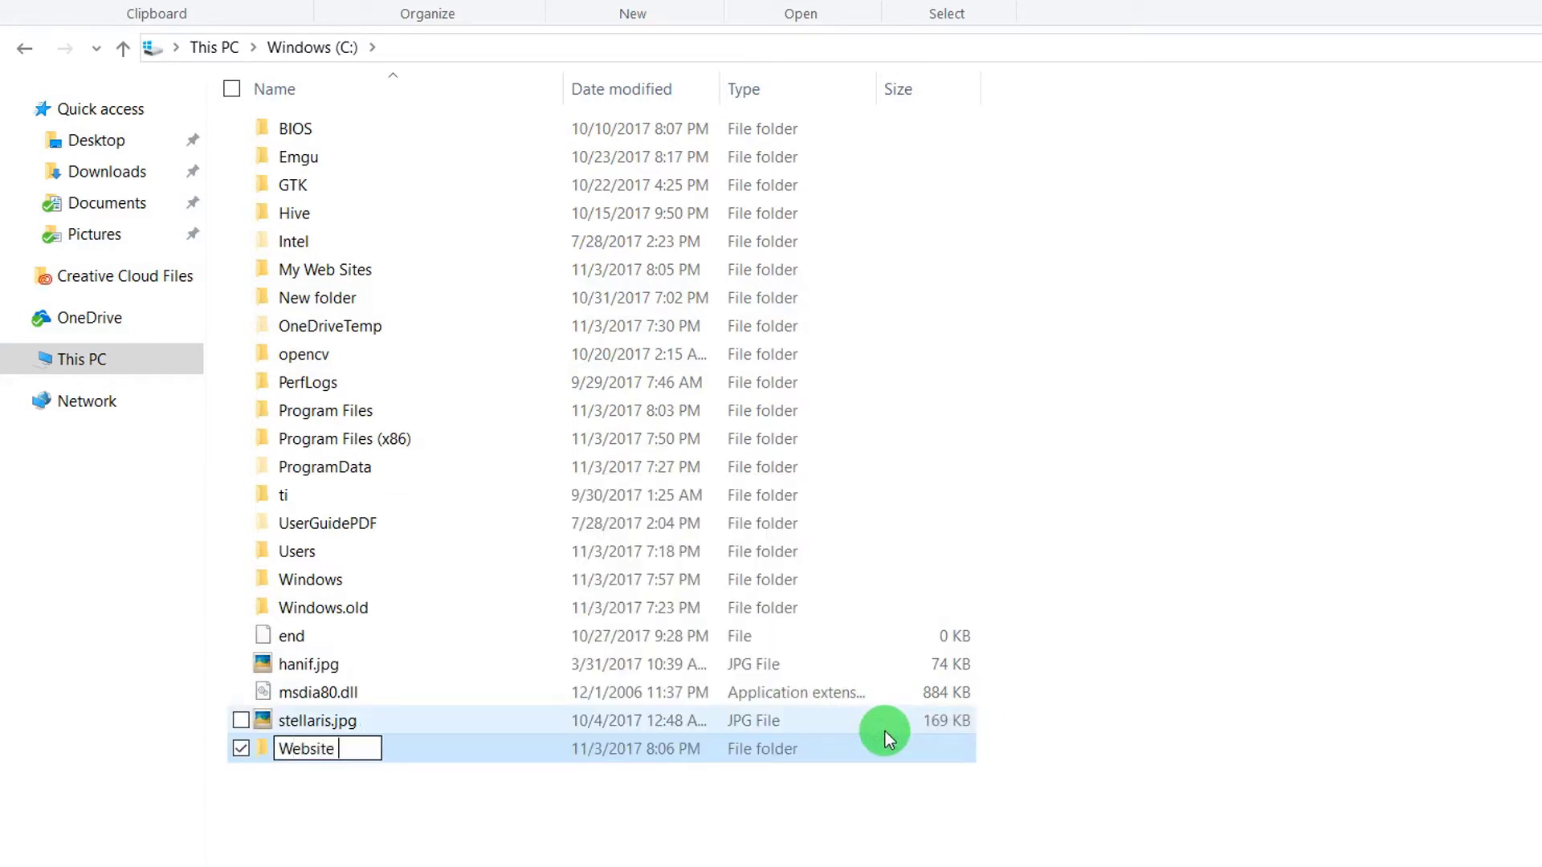
type(" Offline")
key("Return")
key("Return")
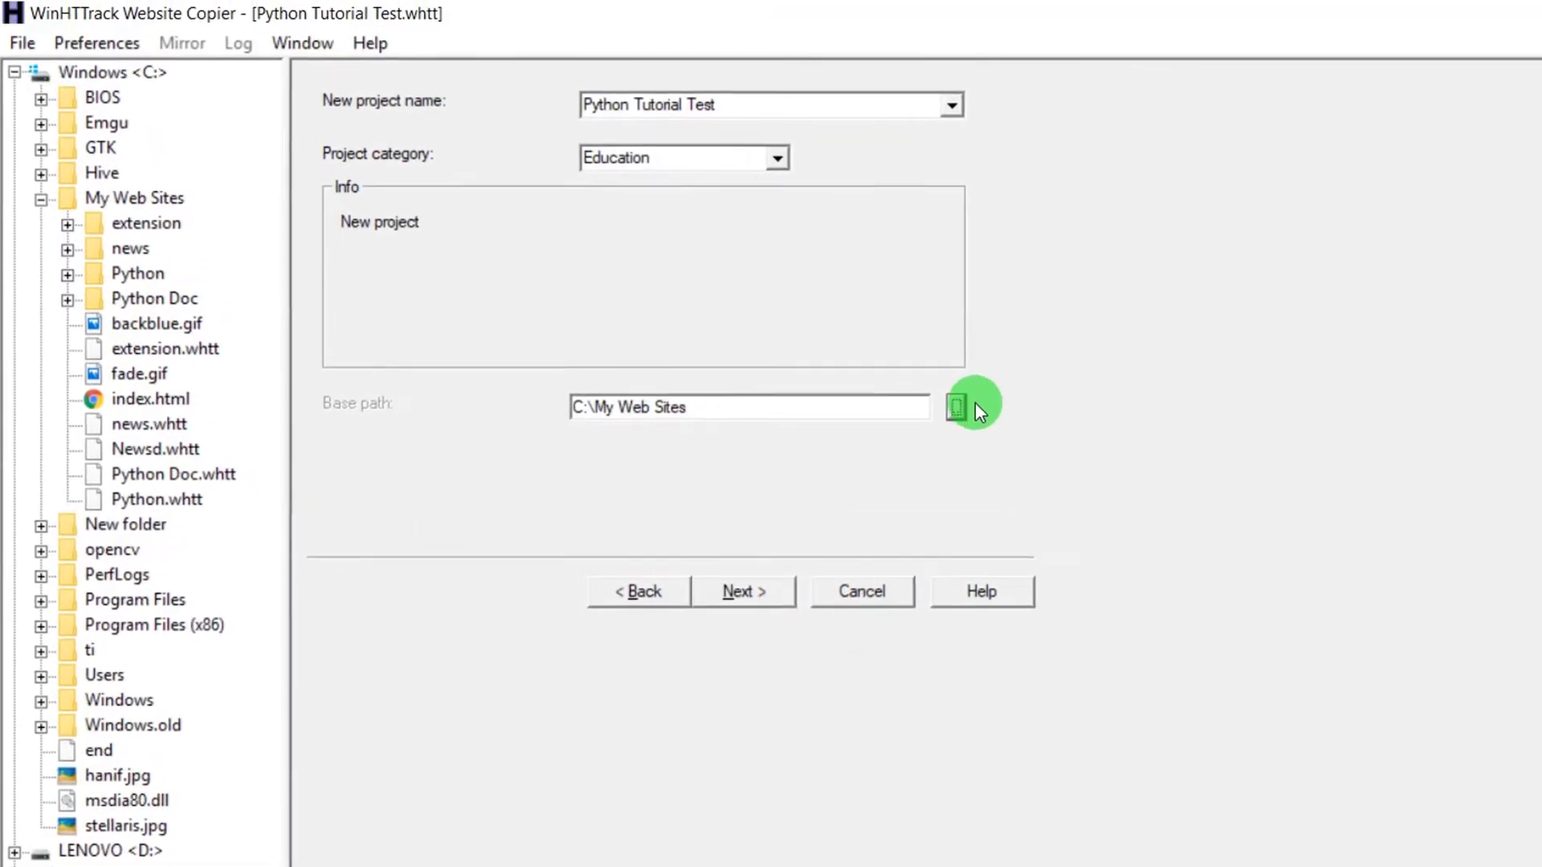
Step: Set the base path to C:\Website Offline and the category to Education, then continue
left_click(920, 298)
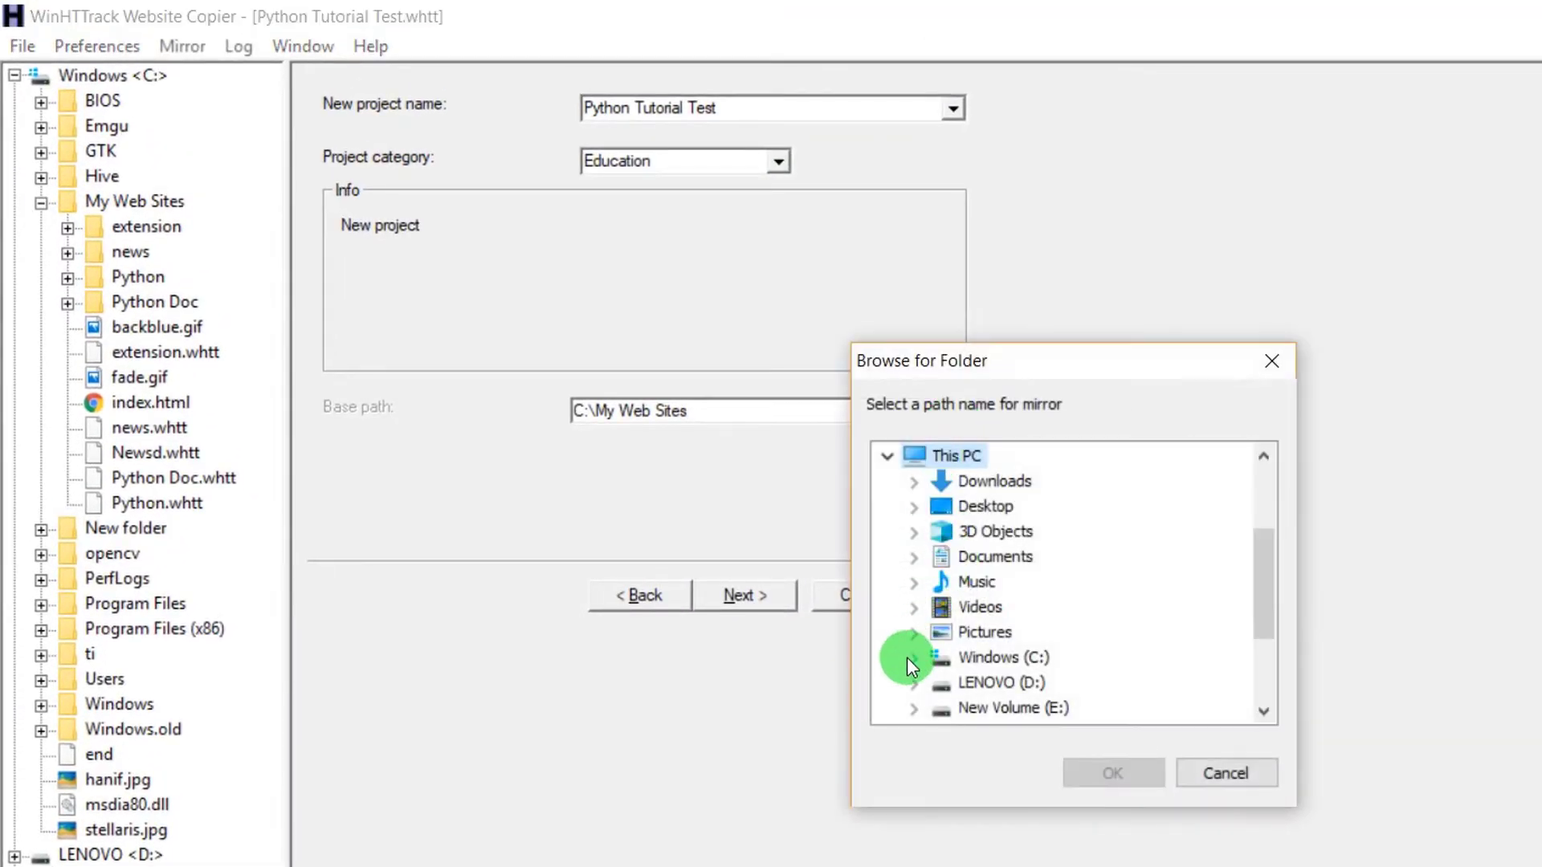
left_click(913, 657)
scroll(1038, 610, "down", 3)
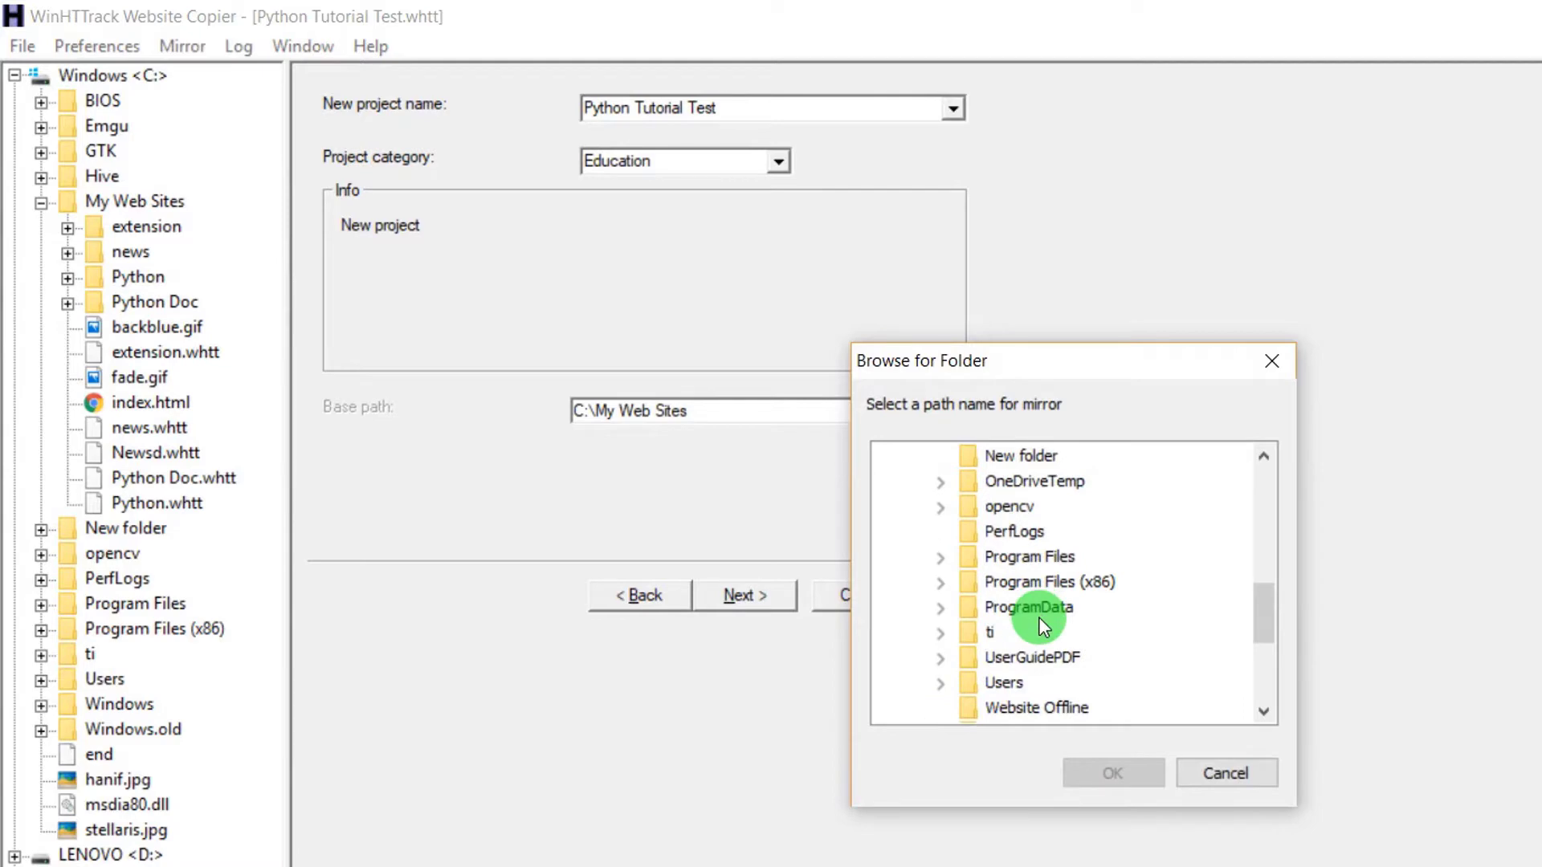
left_click(1048, 706)
left_click(1114, 773)
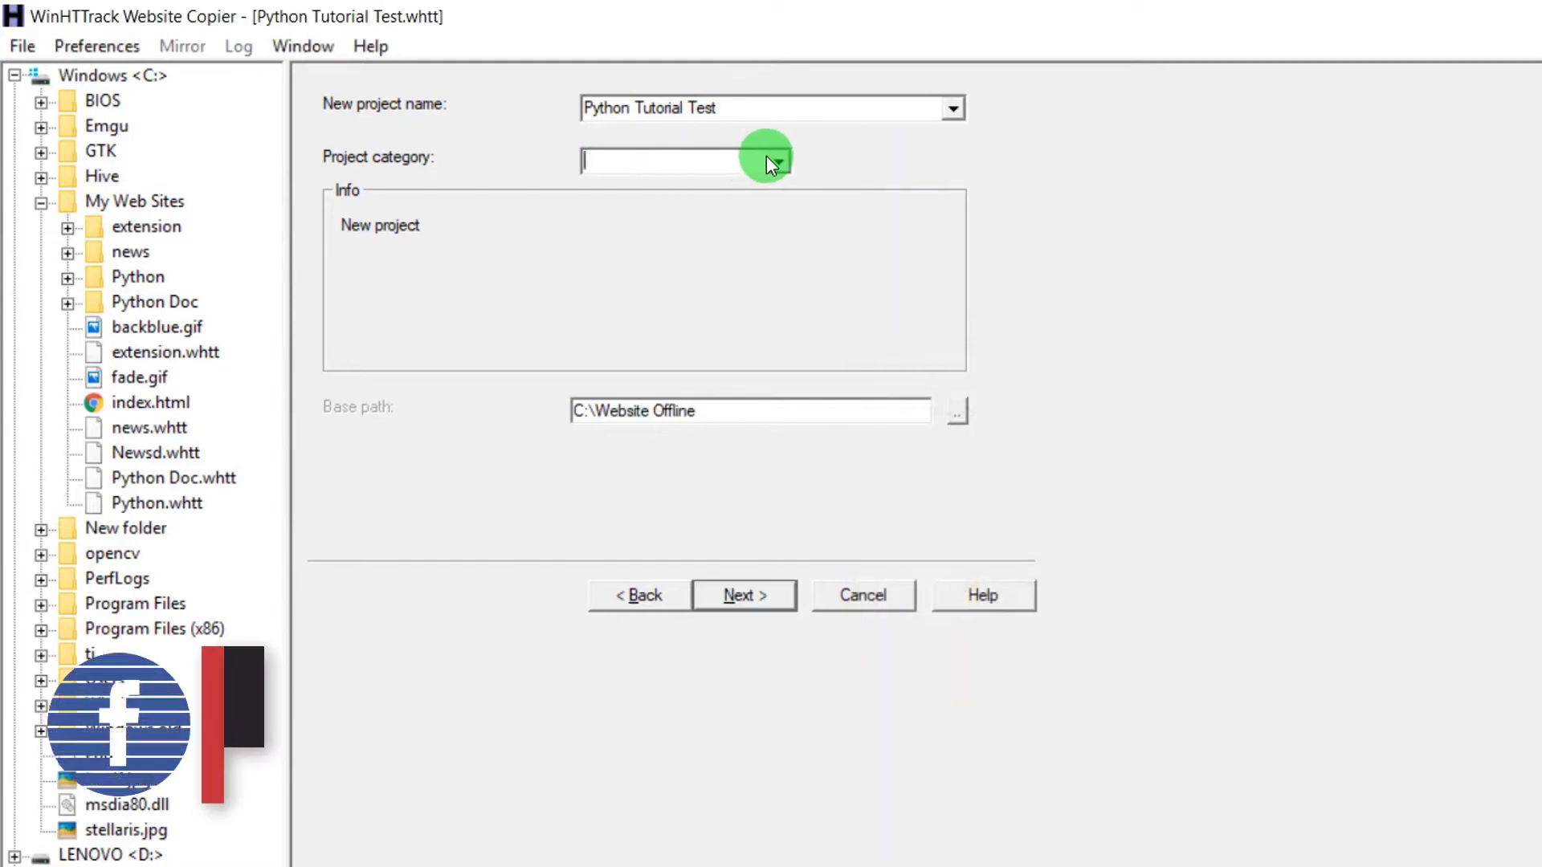
type("Education")
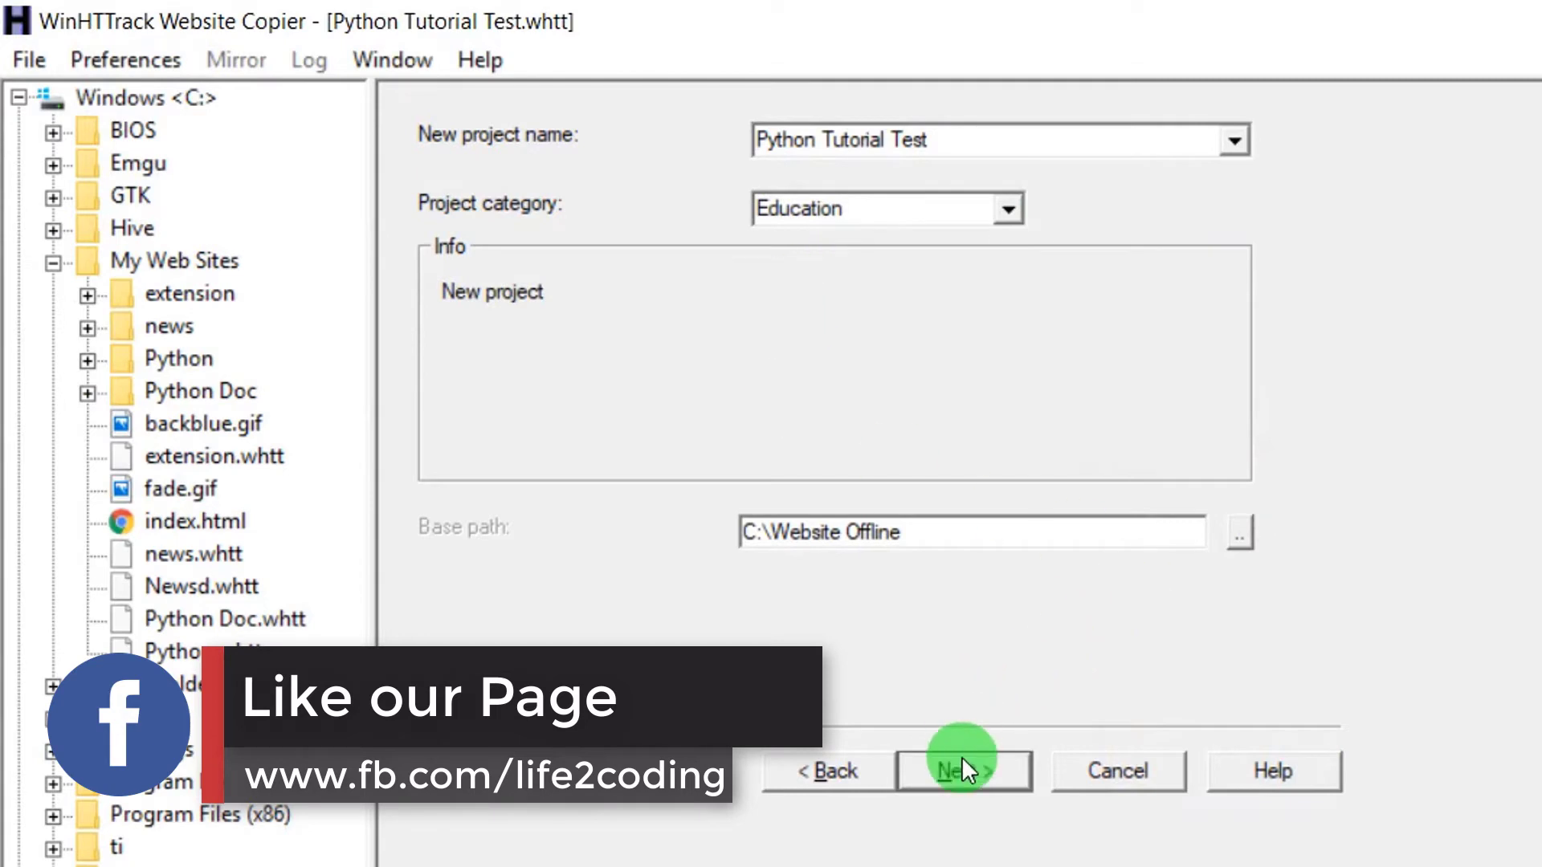
left_click(962, 759)
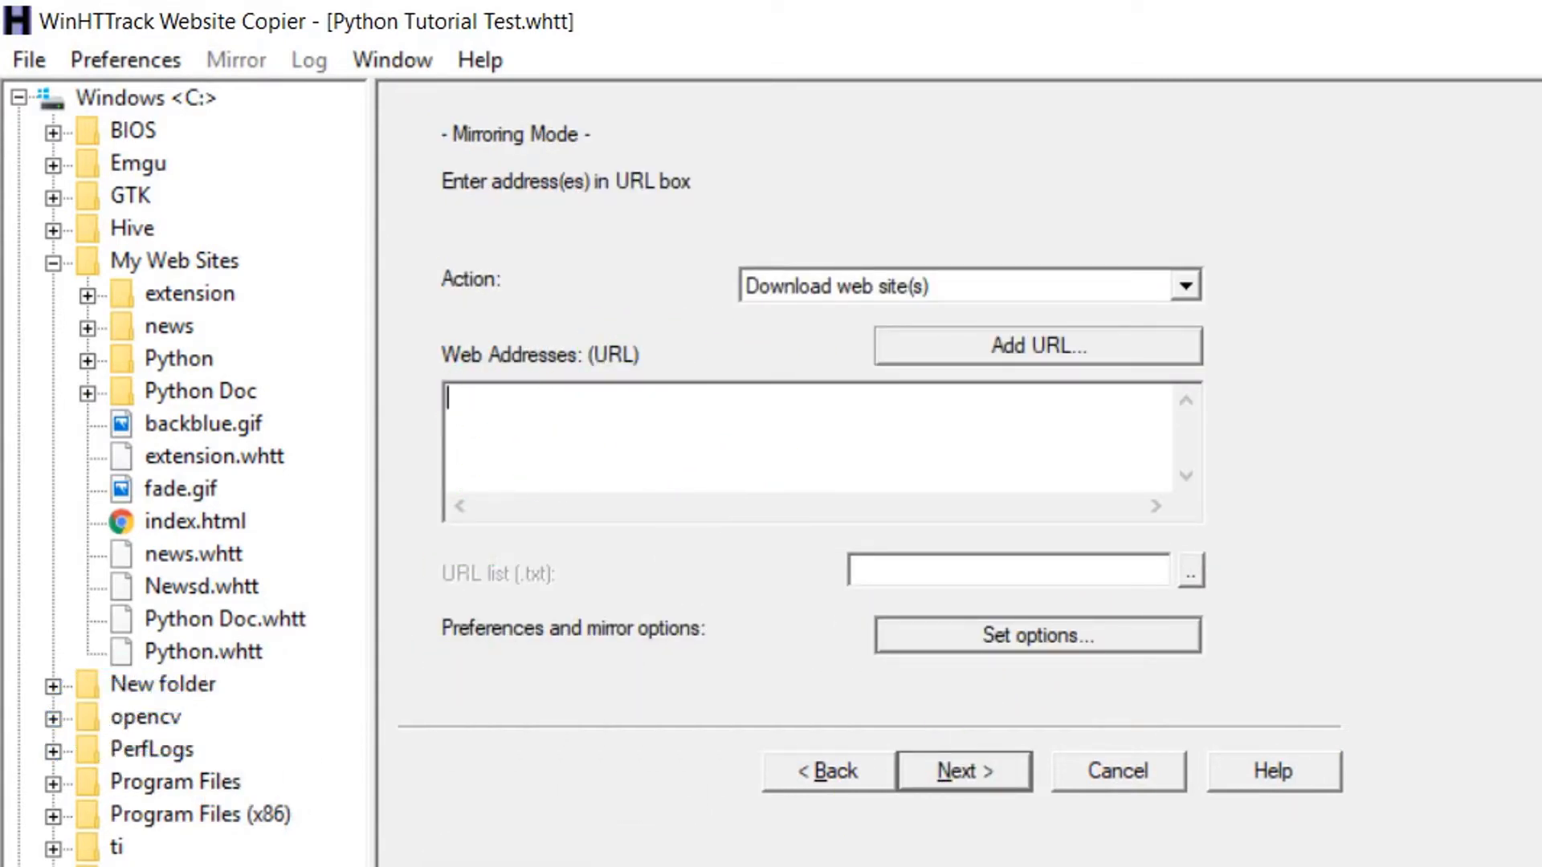
Step: Copy the tutorialspoint Python page address from Chrome's address bar
key("alt+Tab")
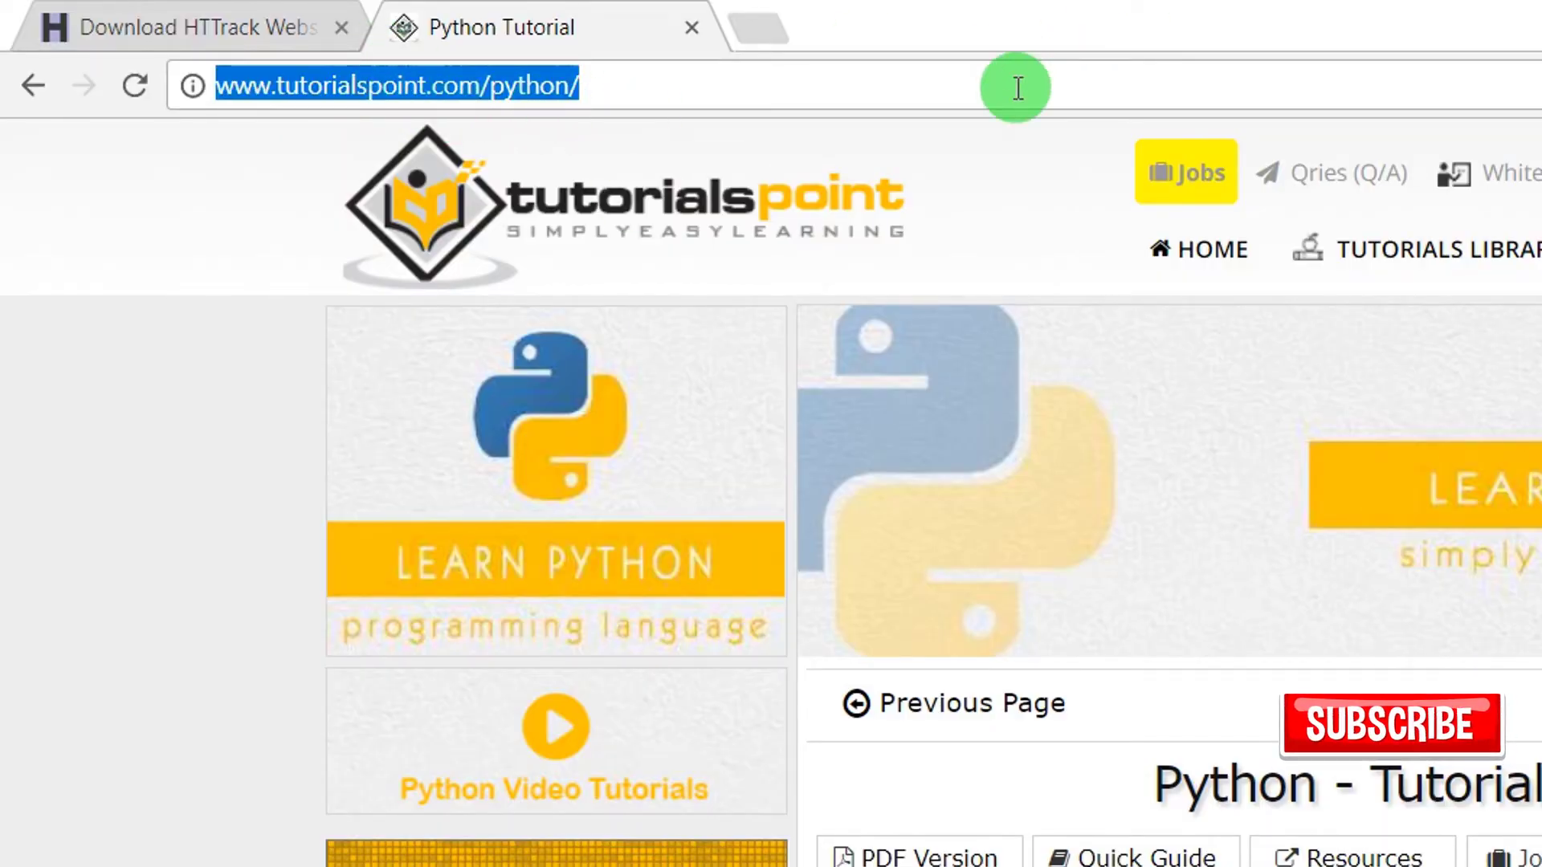
right_click(560, 93)
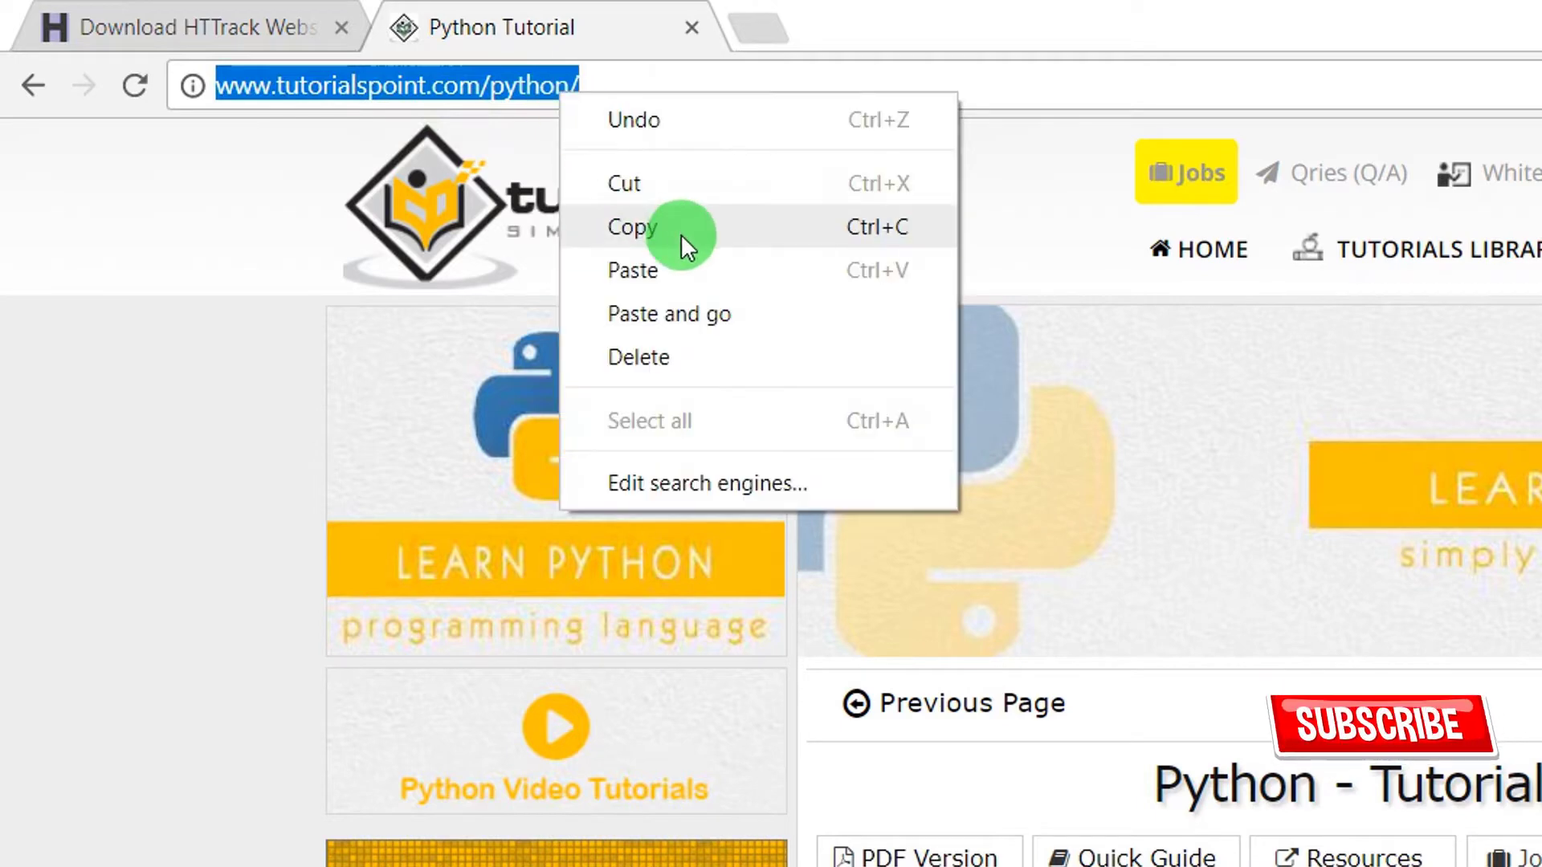
left_click(683, 229)
key("alt+Tab")
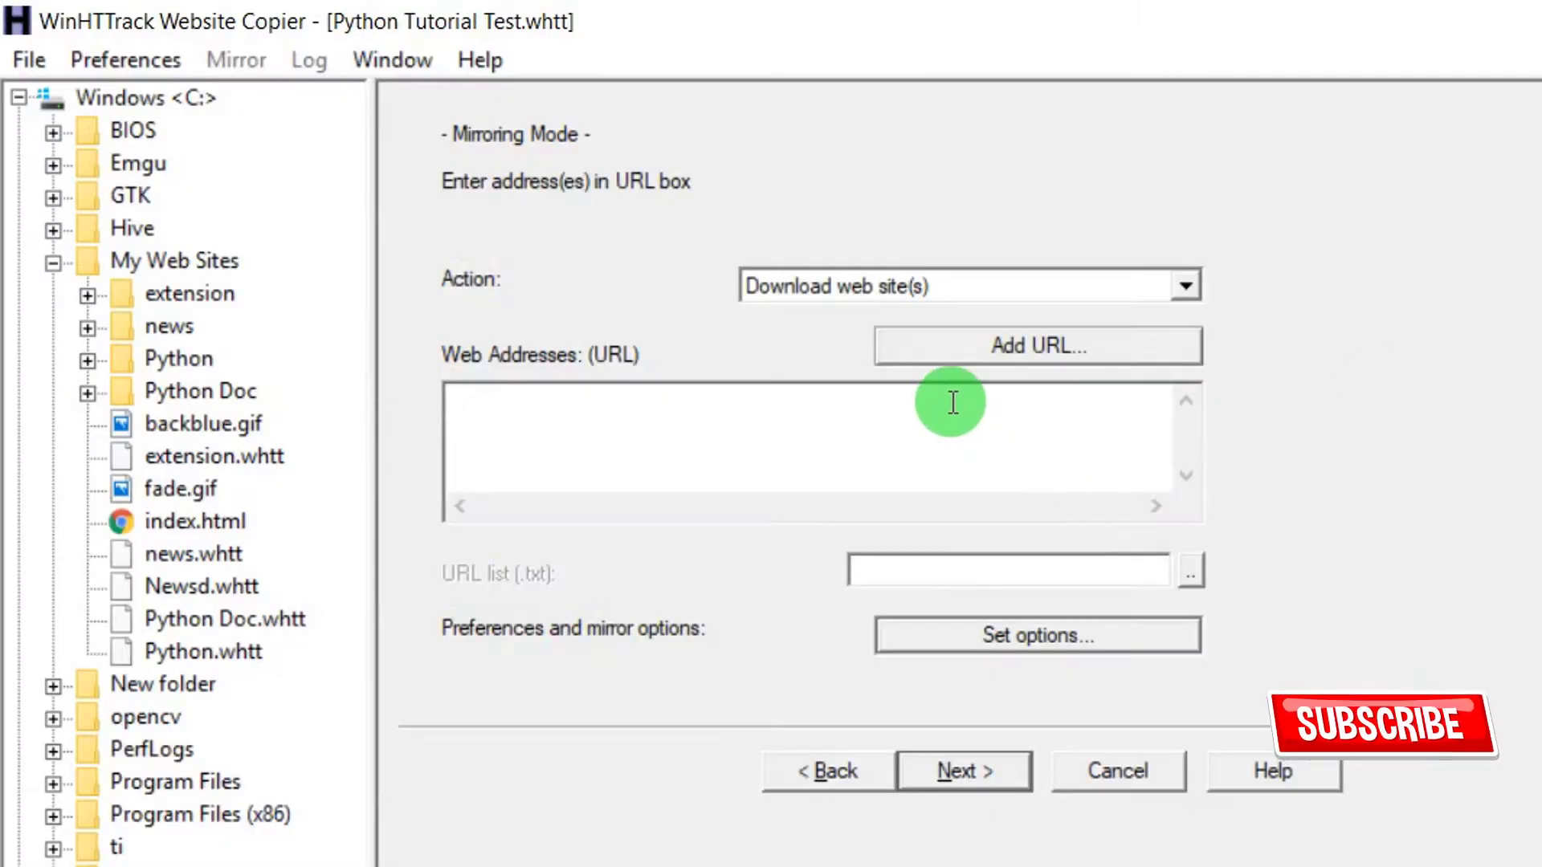
right_click(880, 434)
left_click(1059, 591)
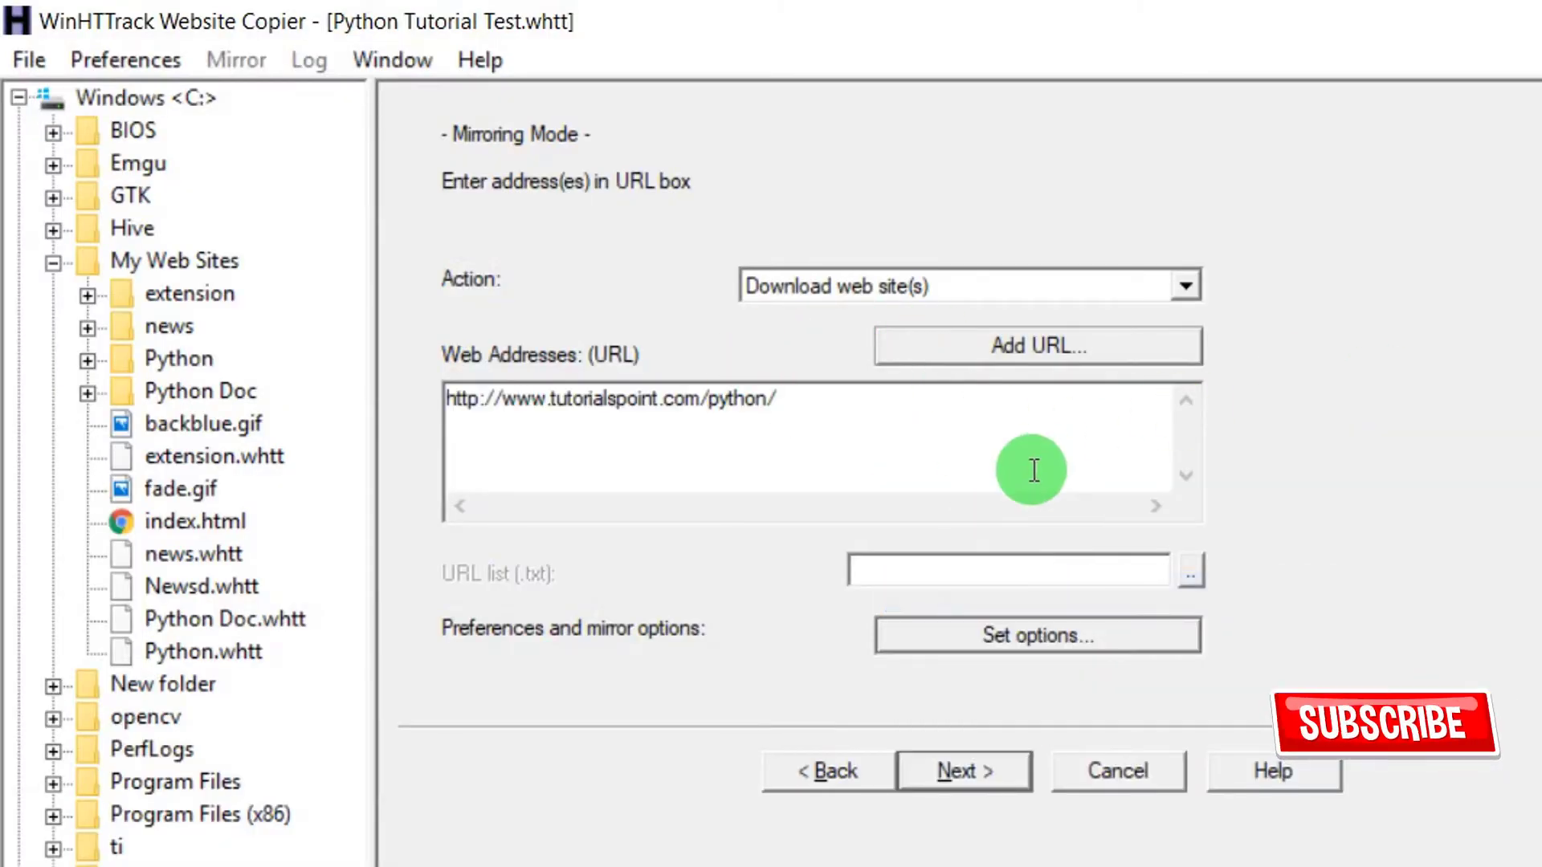
left_click(1187, 290)
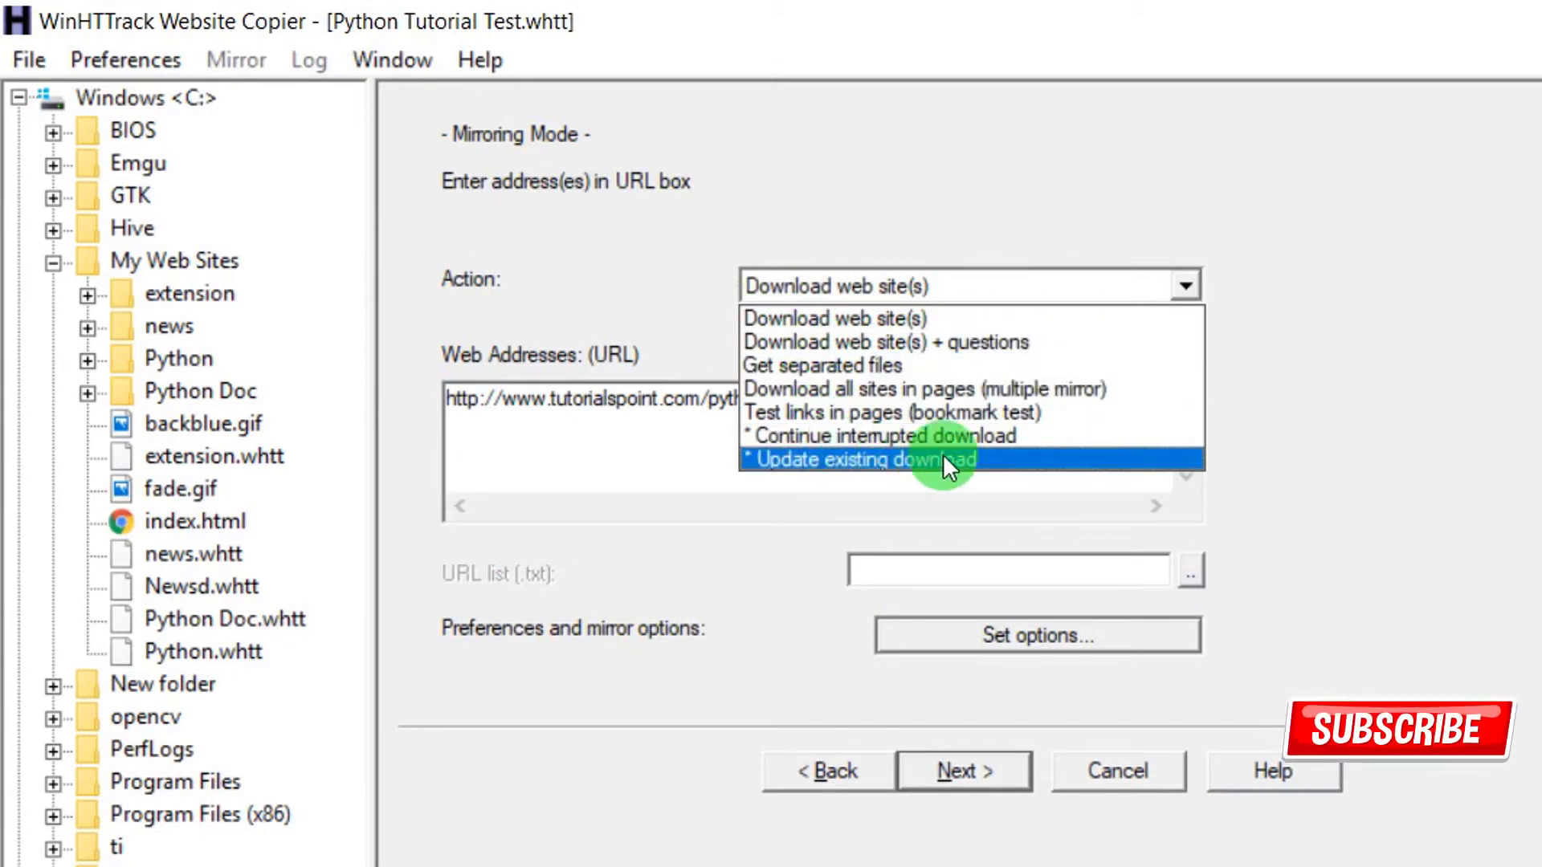
left_click(1297, 327)
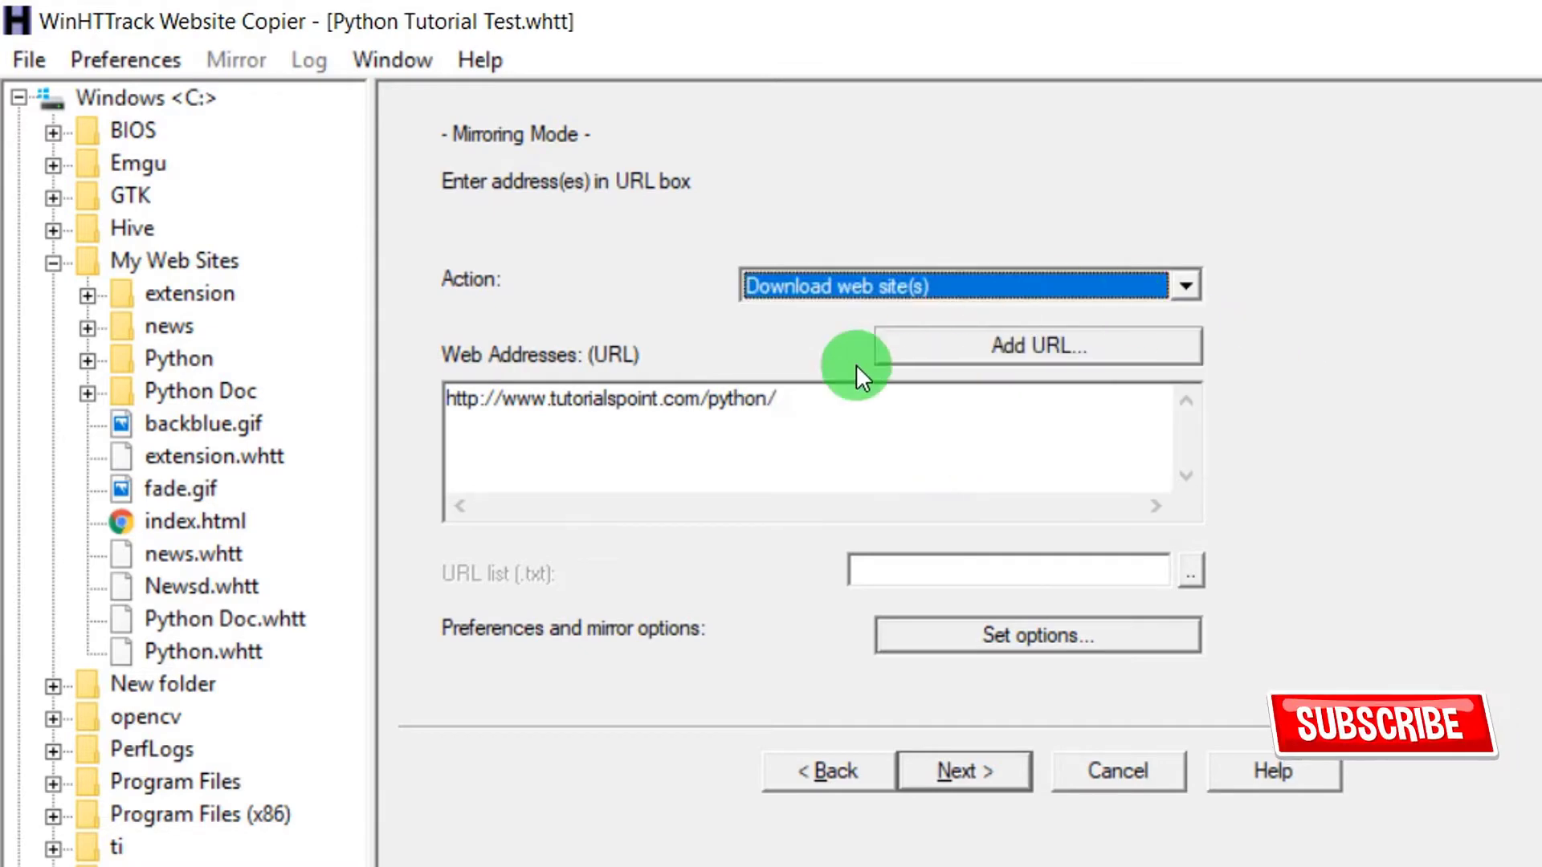
left_click(1058, 635)
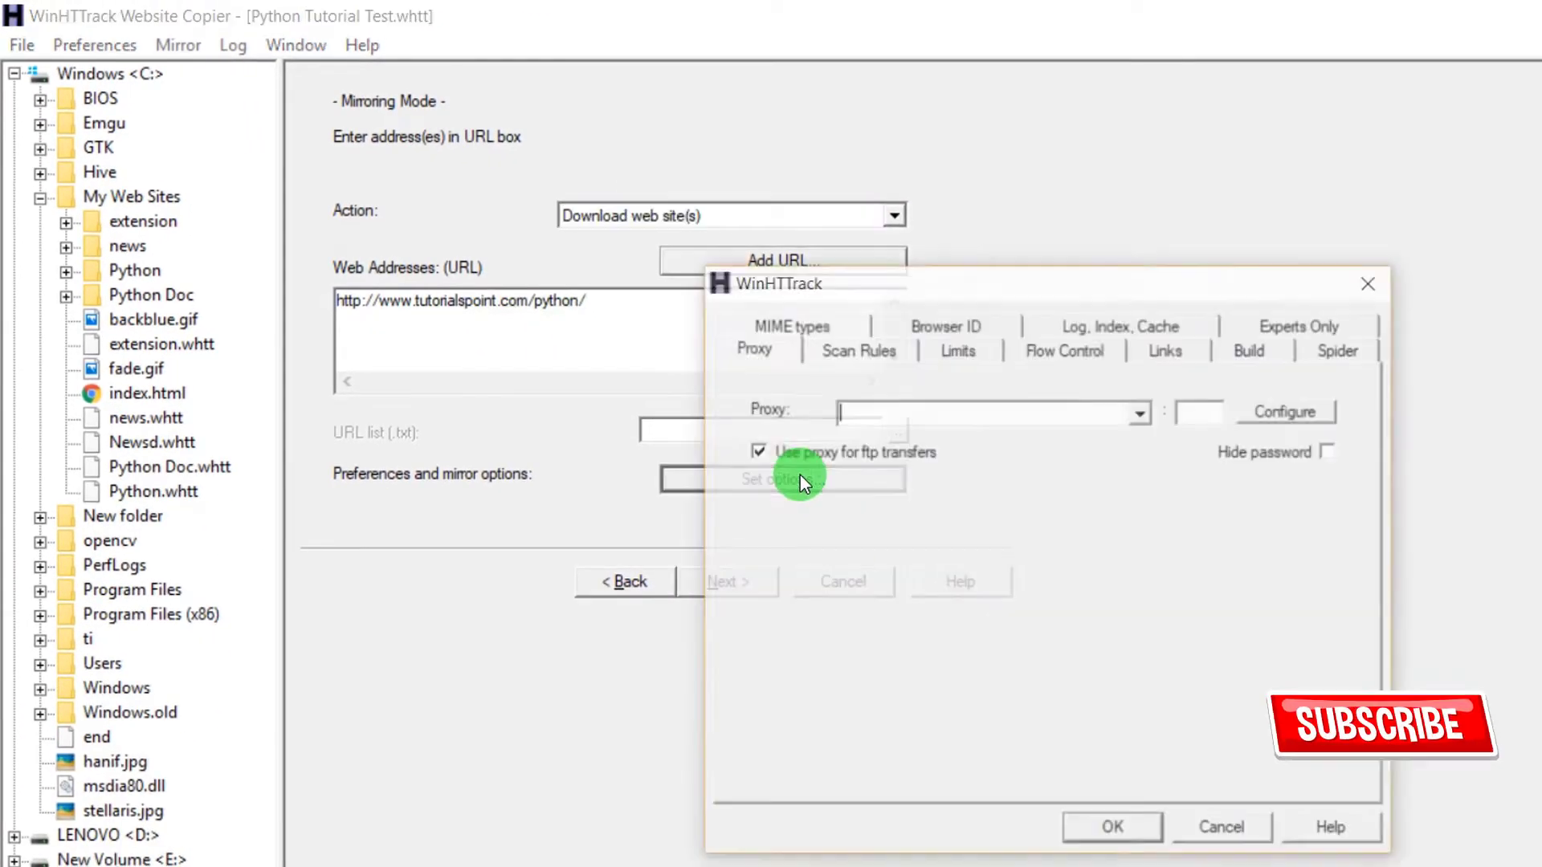
left_click(835, 354)
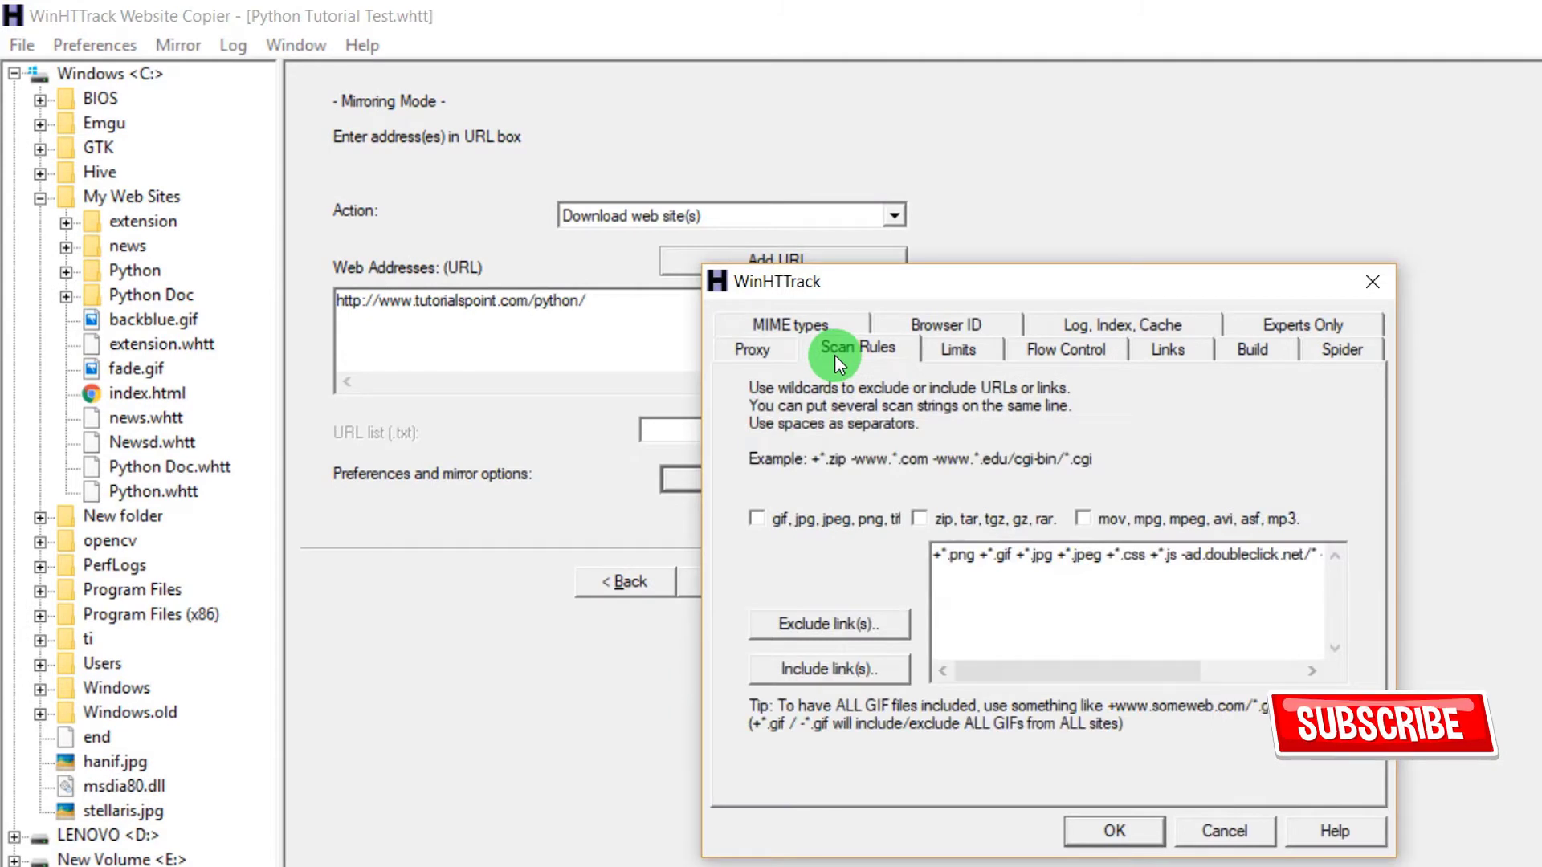
left_click(964, 353)
left_click(755, 352)
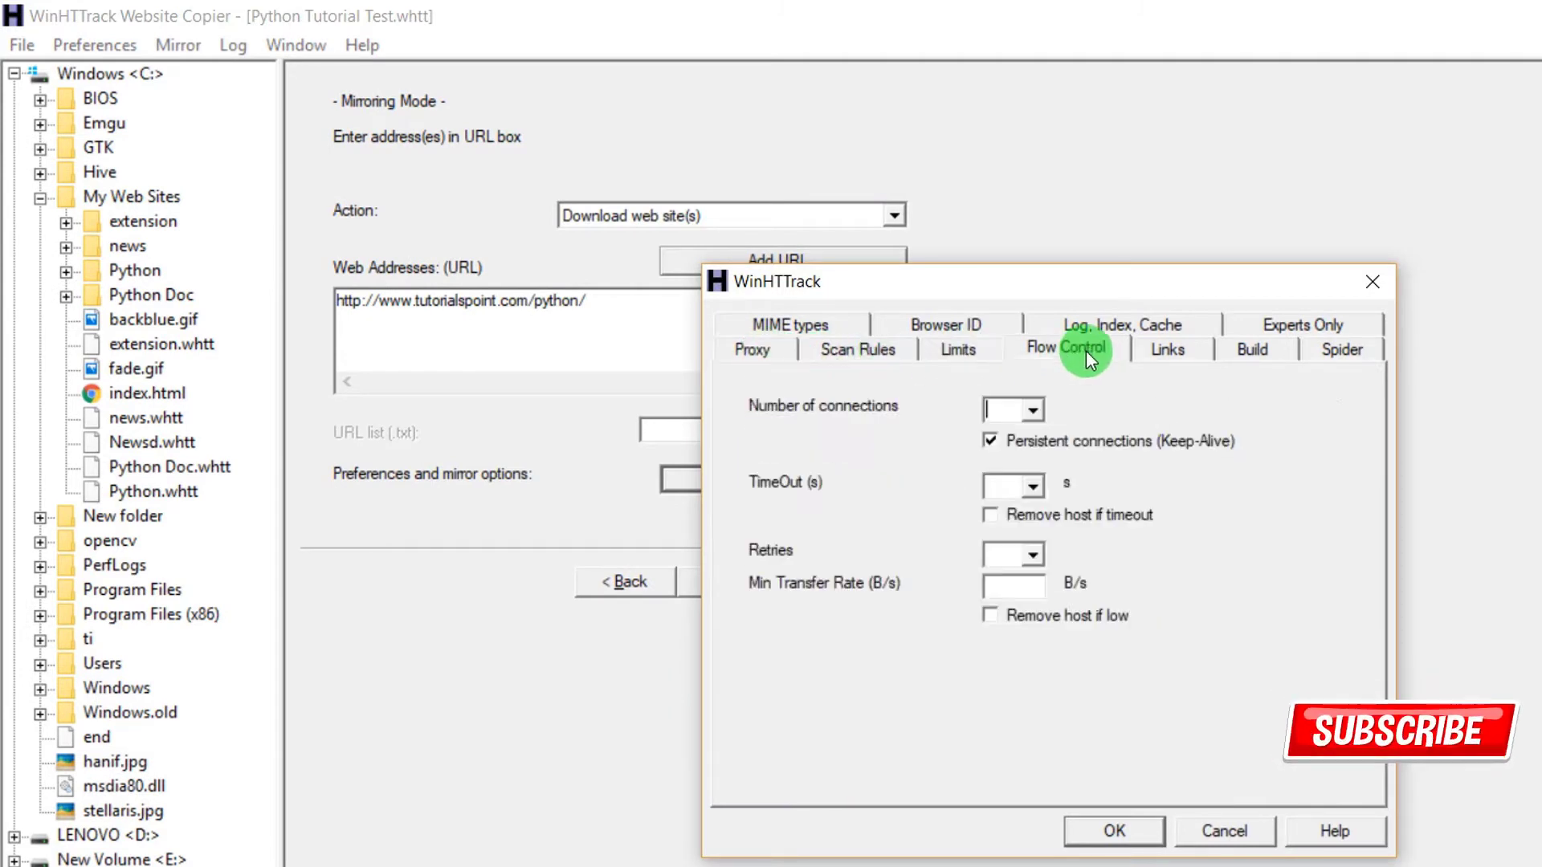
left_click(1170, 350)
left_click(1241, 352)
left_click(1327, 358)
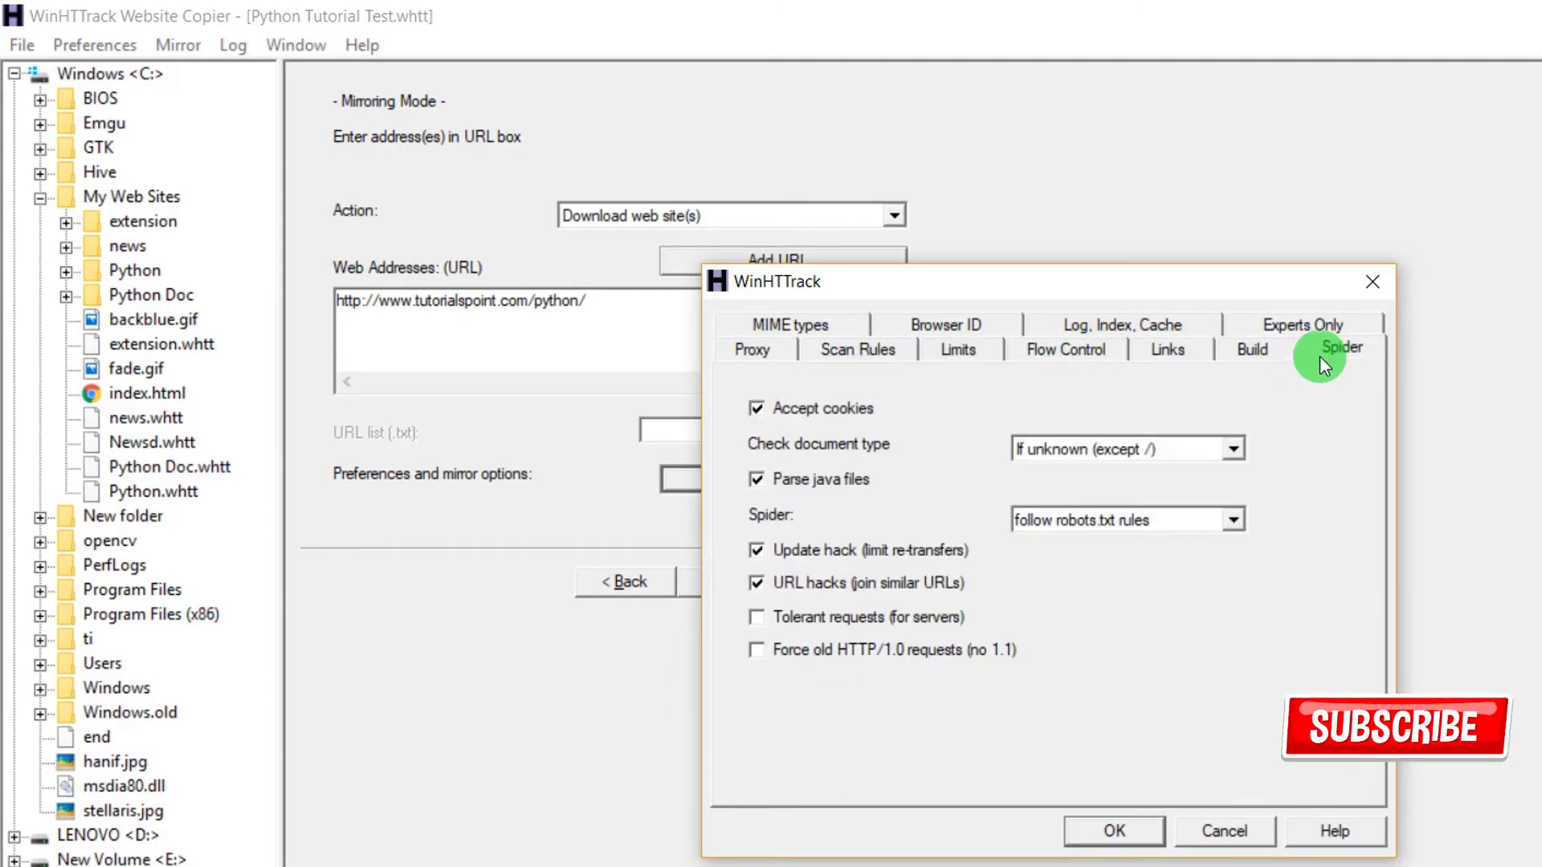
left_click(780, 325)
left_click(1207, 829)
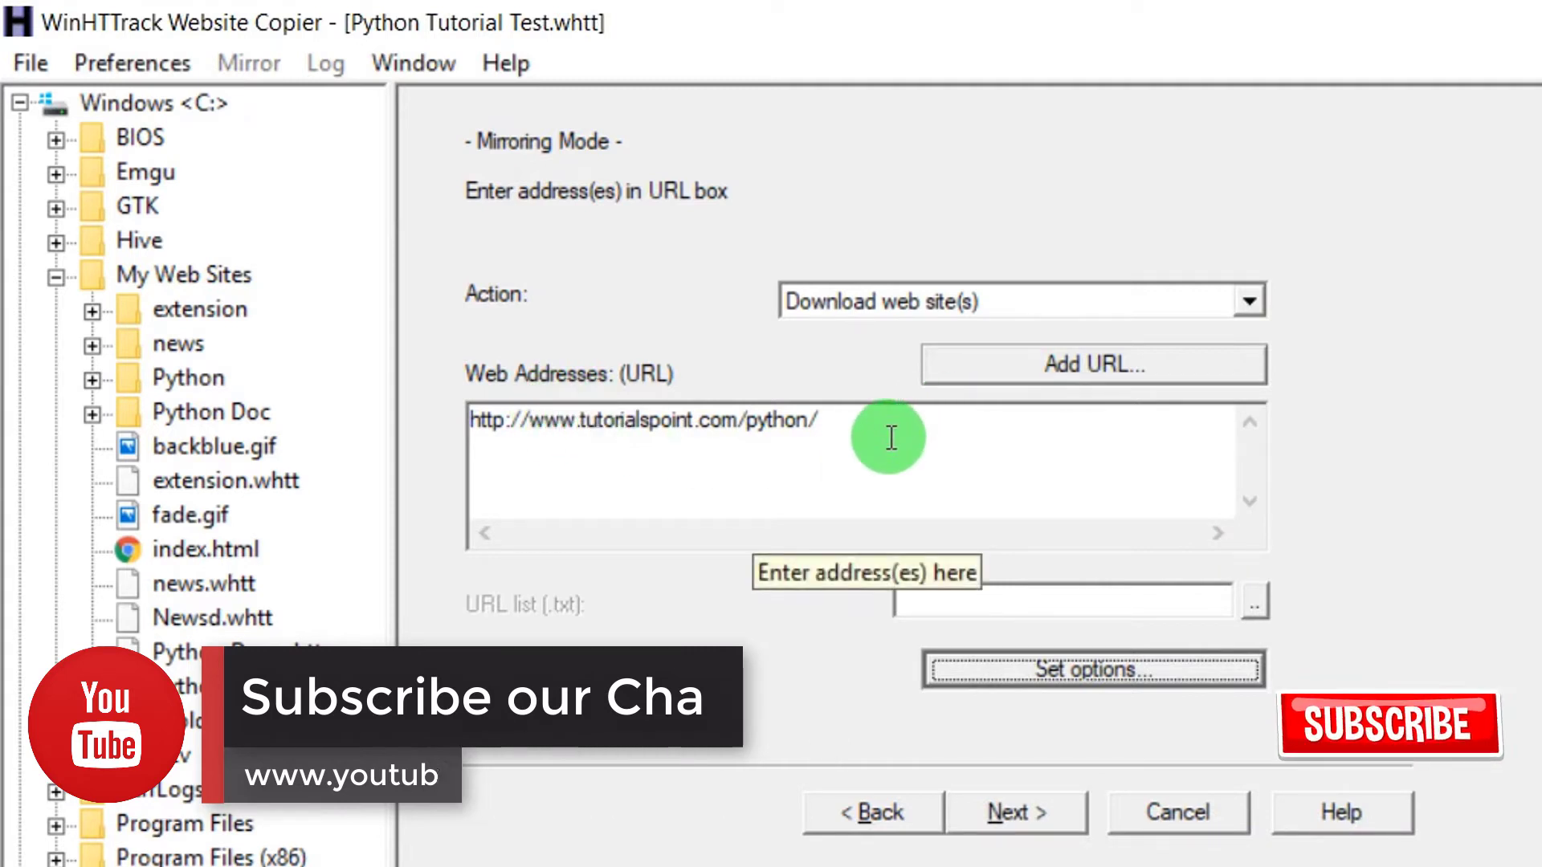
Step: Leave the connection settings unchanged and launch the Python site mirror, letting it complete
left_click(1043, 815)
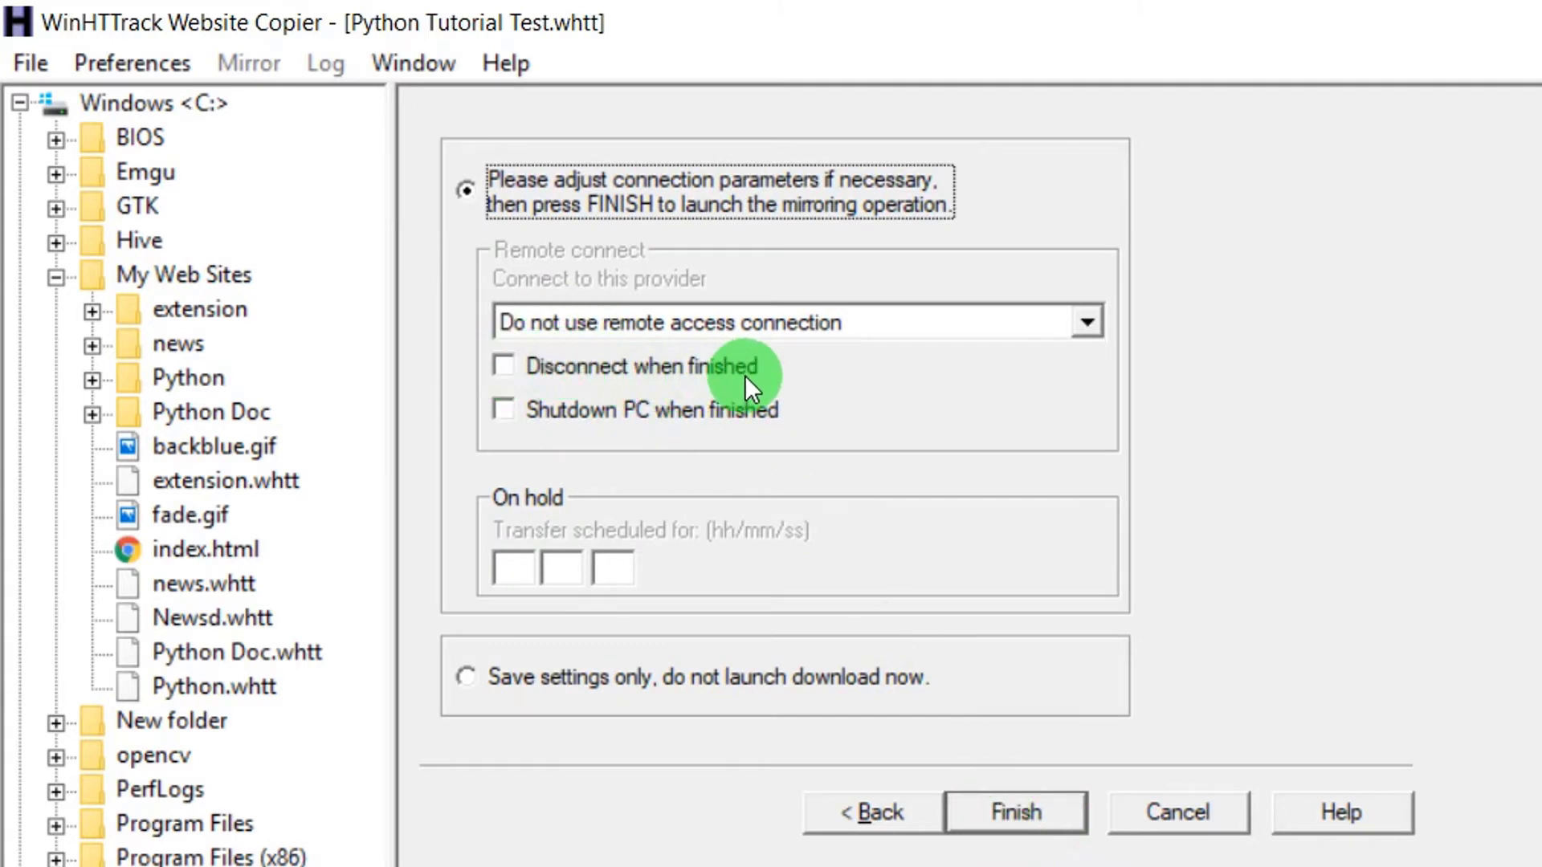
left_click(1016, 812)
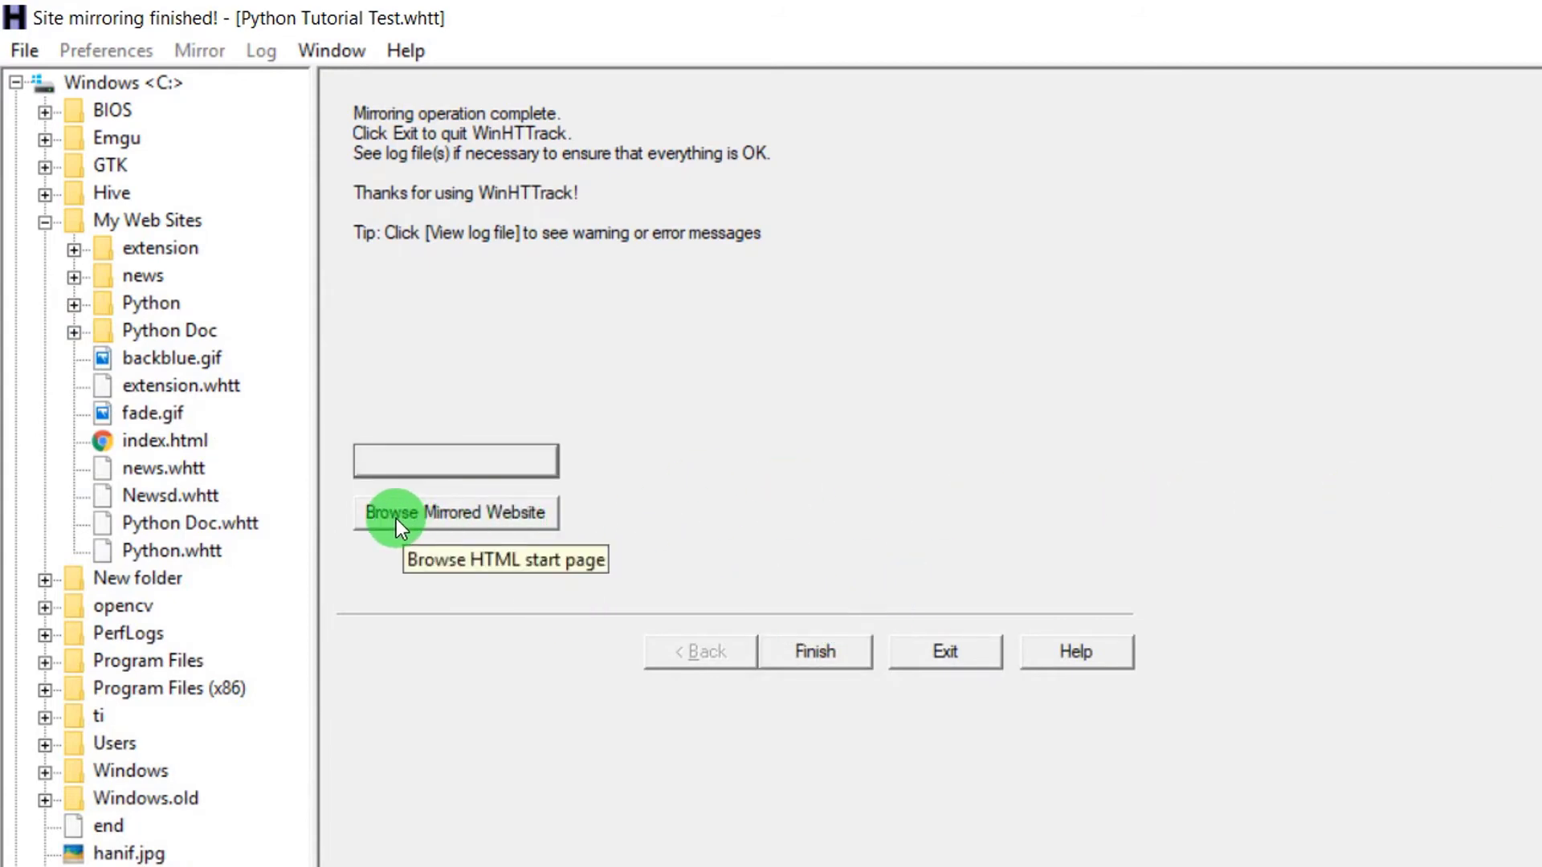
Step: Browse the C:\Website Offline mirror in Chrome, then turn on Airplane mode from the Wi-Fi flyout
left_click(376, 464)
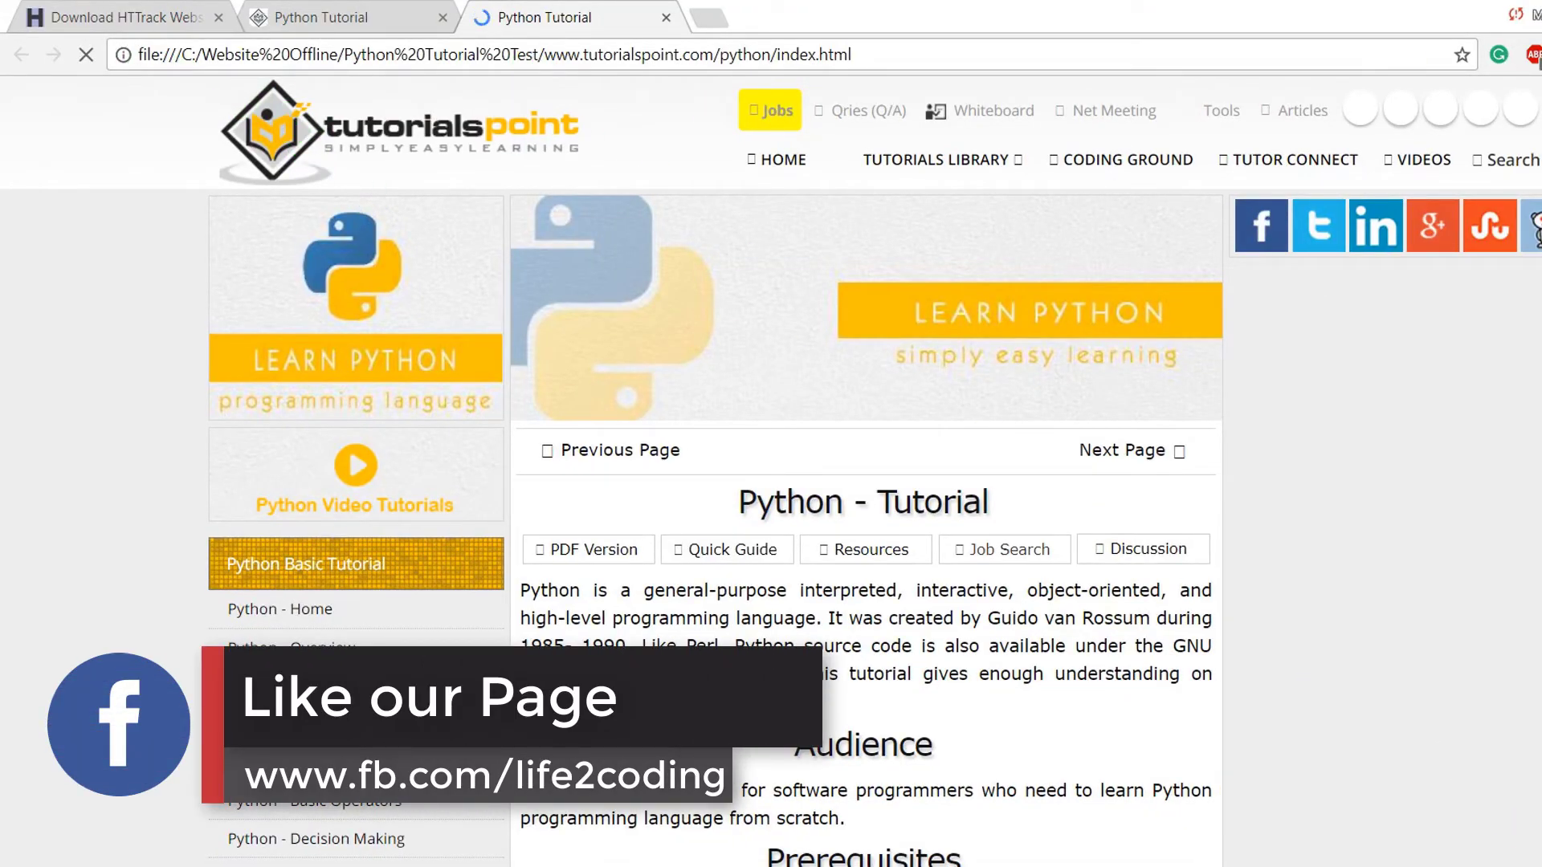
left_click(1361, 843)
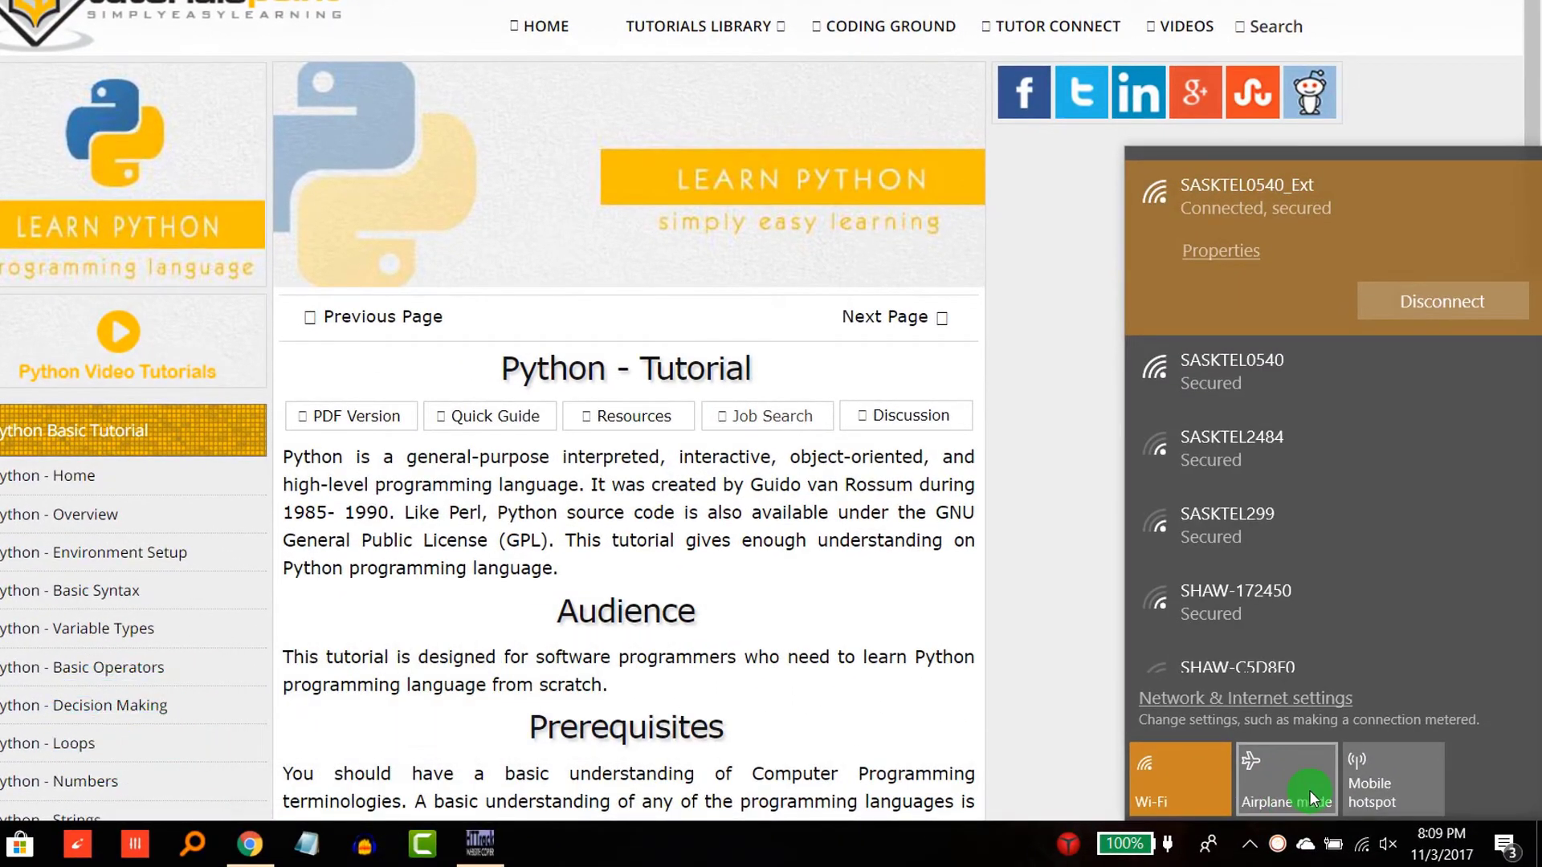
left_click(1306, 790)
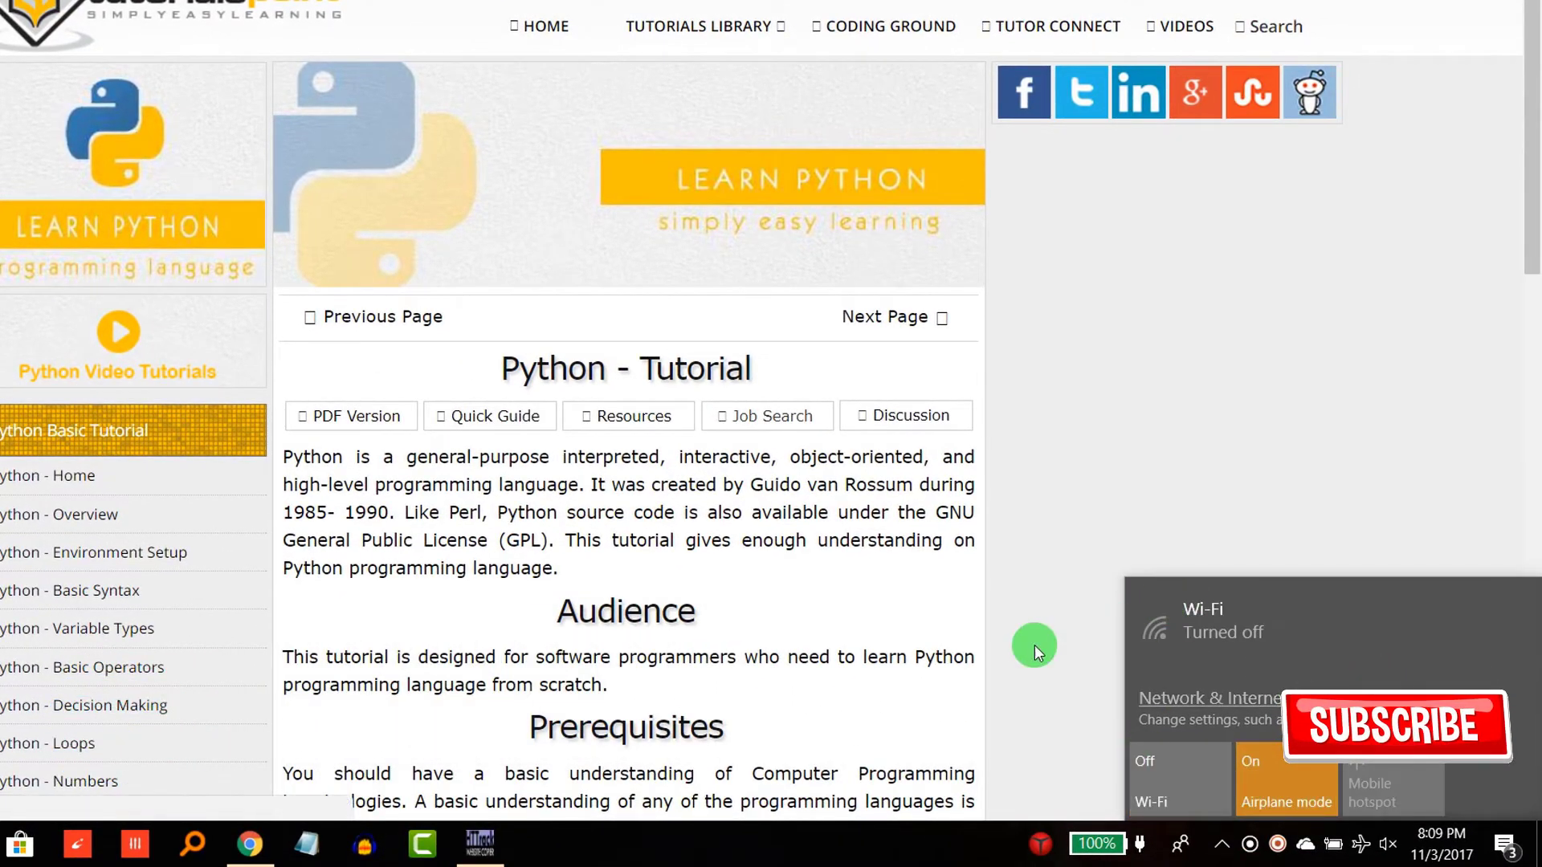
Step: Dismiss the network panel and read the offline Python - Loops lesson
left_click(1147, 487)
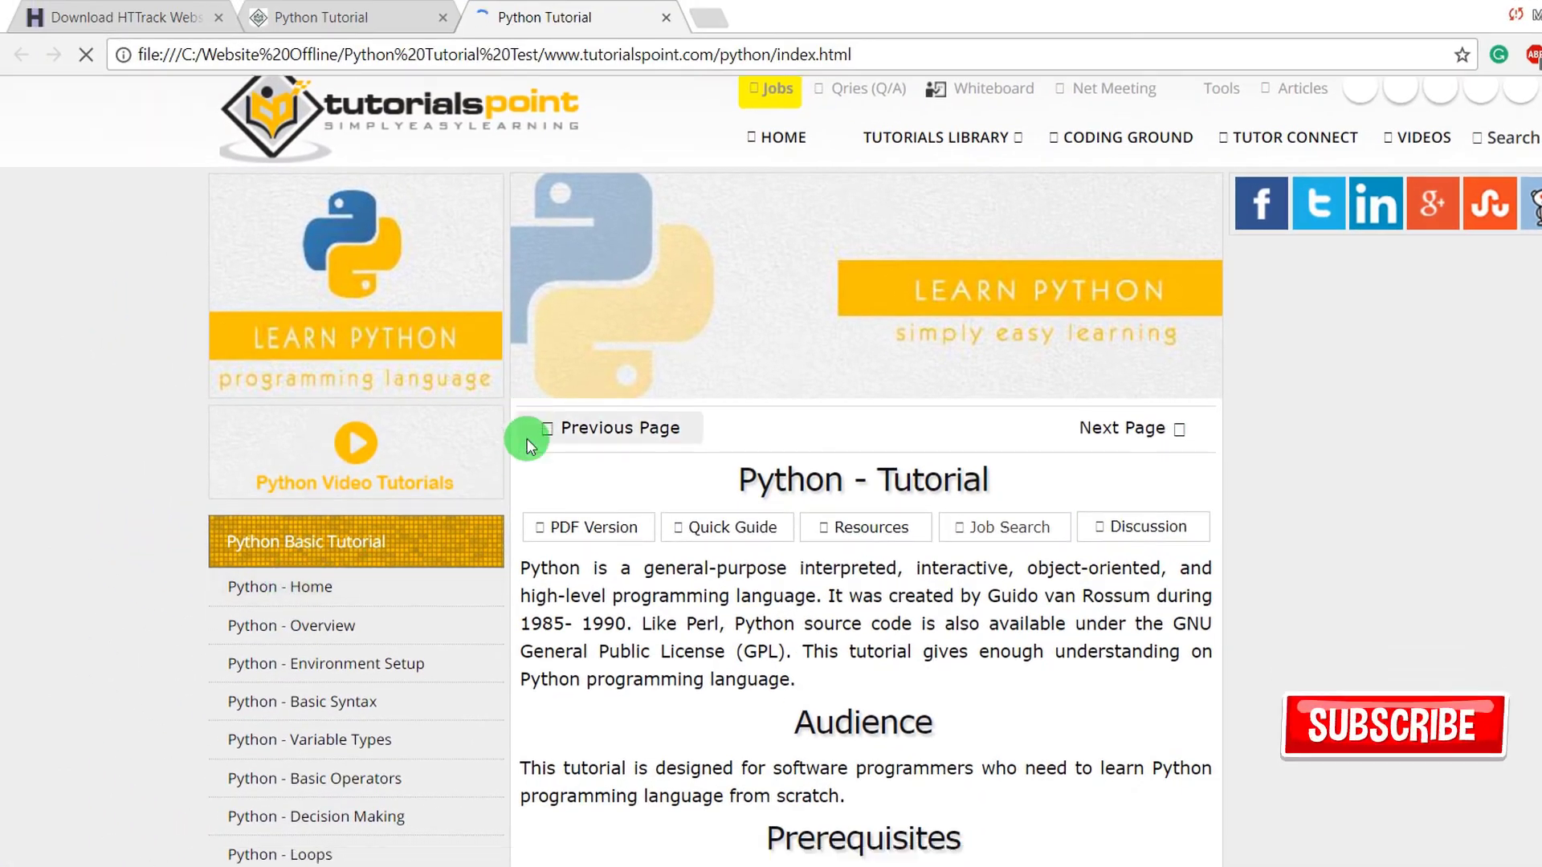
scroll(526, 438, "down", 18)
scroll(588, 412, "up", 10)
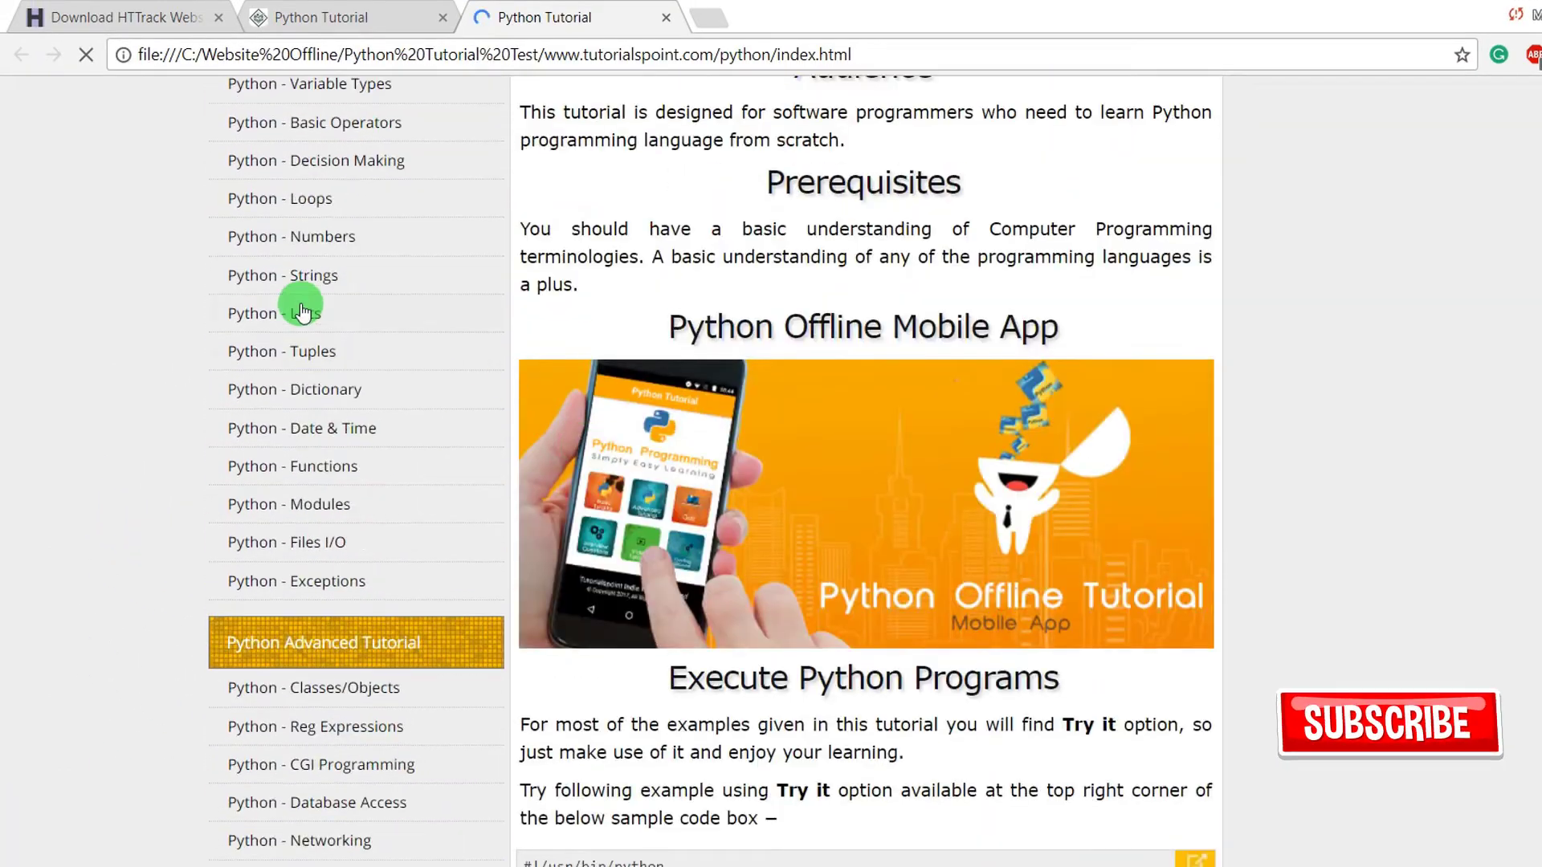
left_click(310, 198)
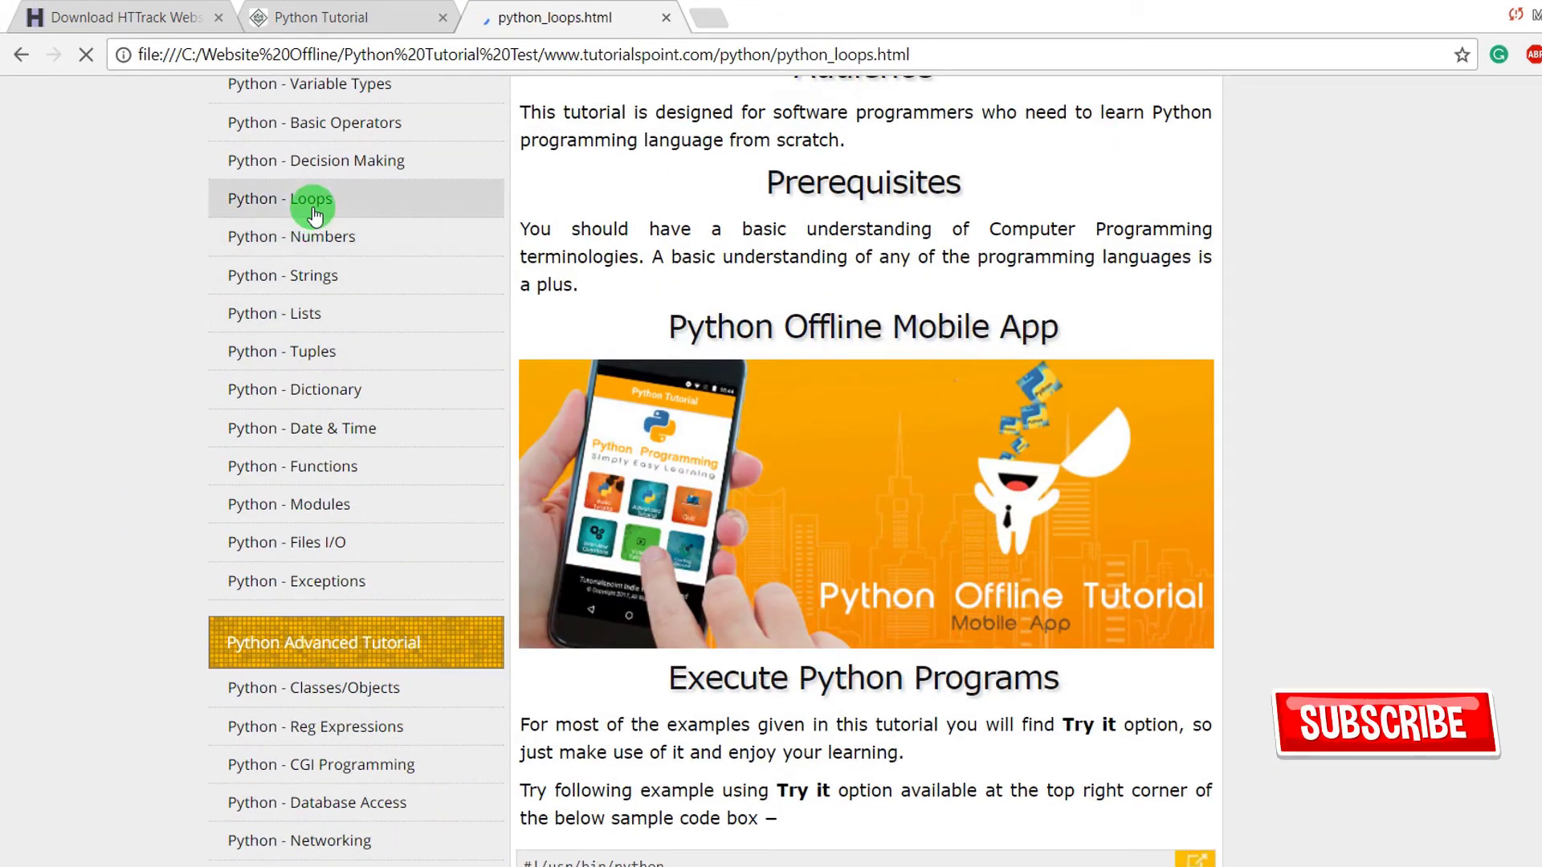
scroll(892, 451, "down", 20)
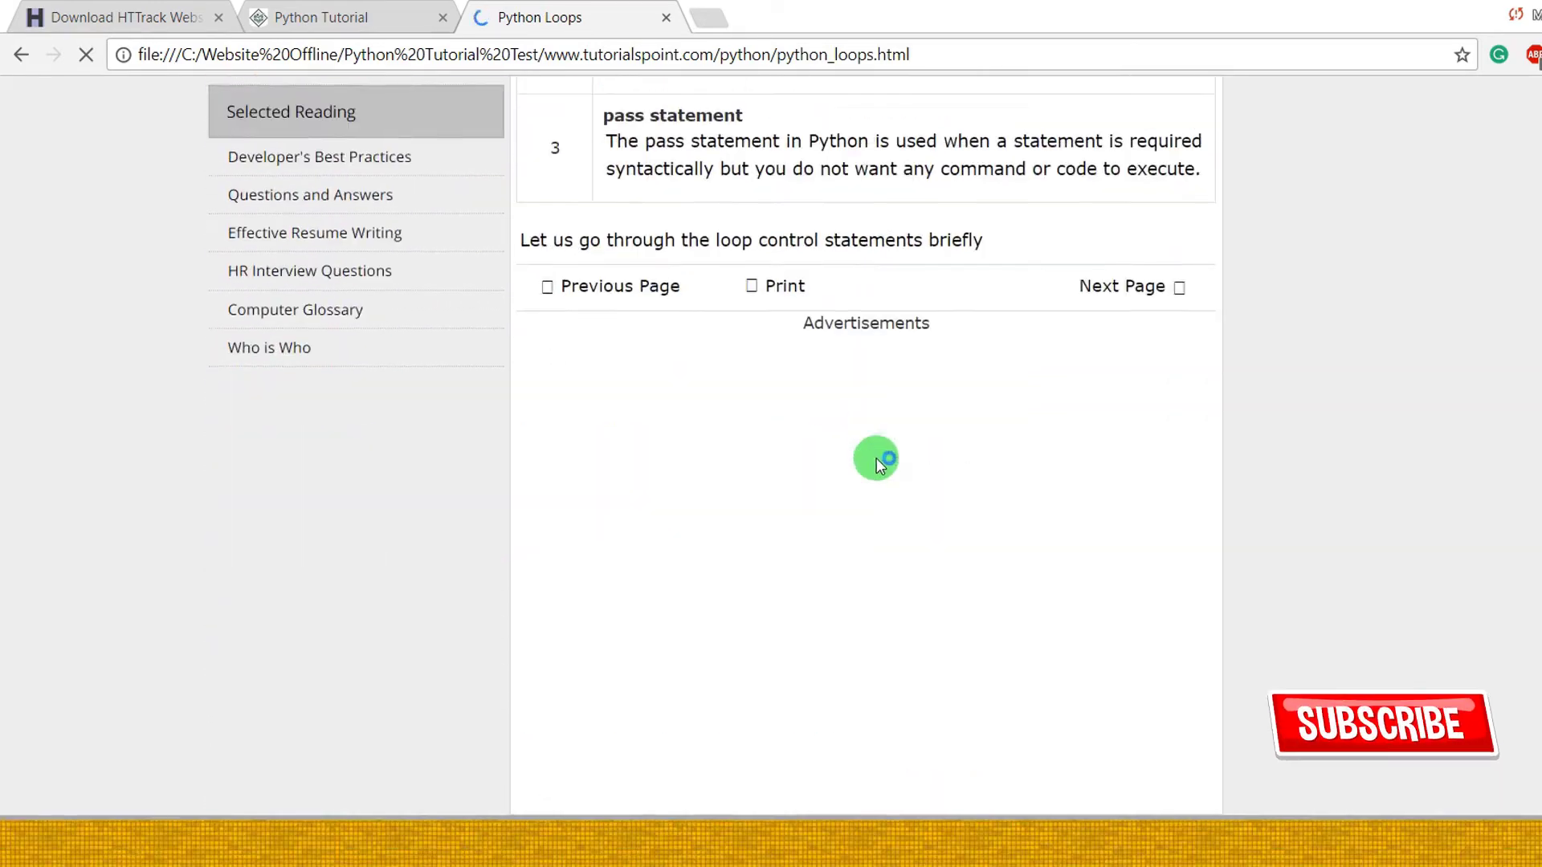
scroll(875, 458, "up", 9)
Step: Go back, read through the offline Python - Functions lesson, then close its tab
key("alt+Left")
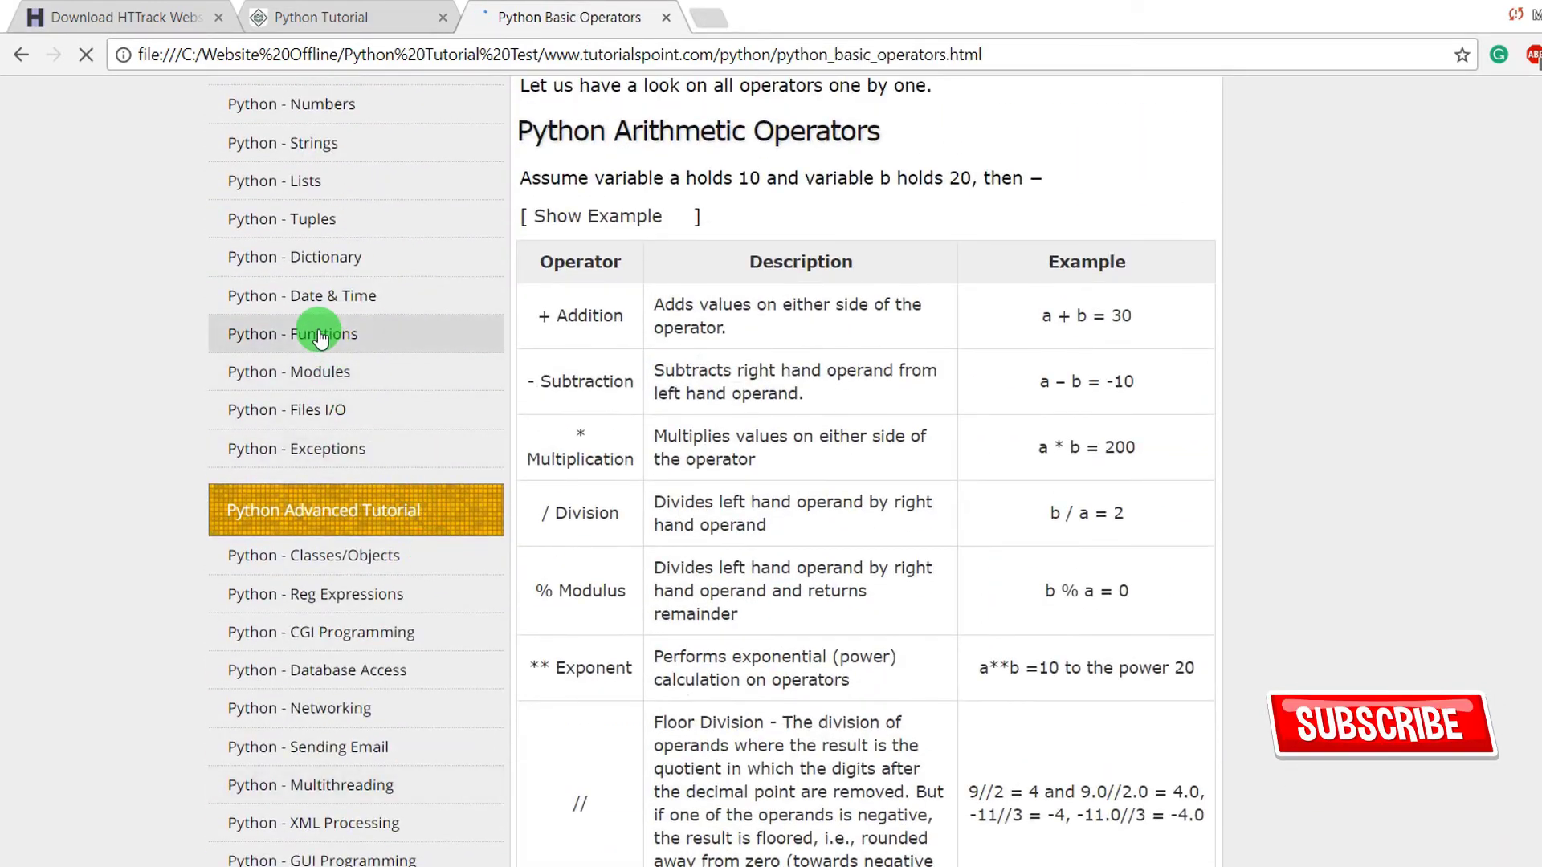
left_click(370, 331)
scroll(889, 507, "down", 20)
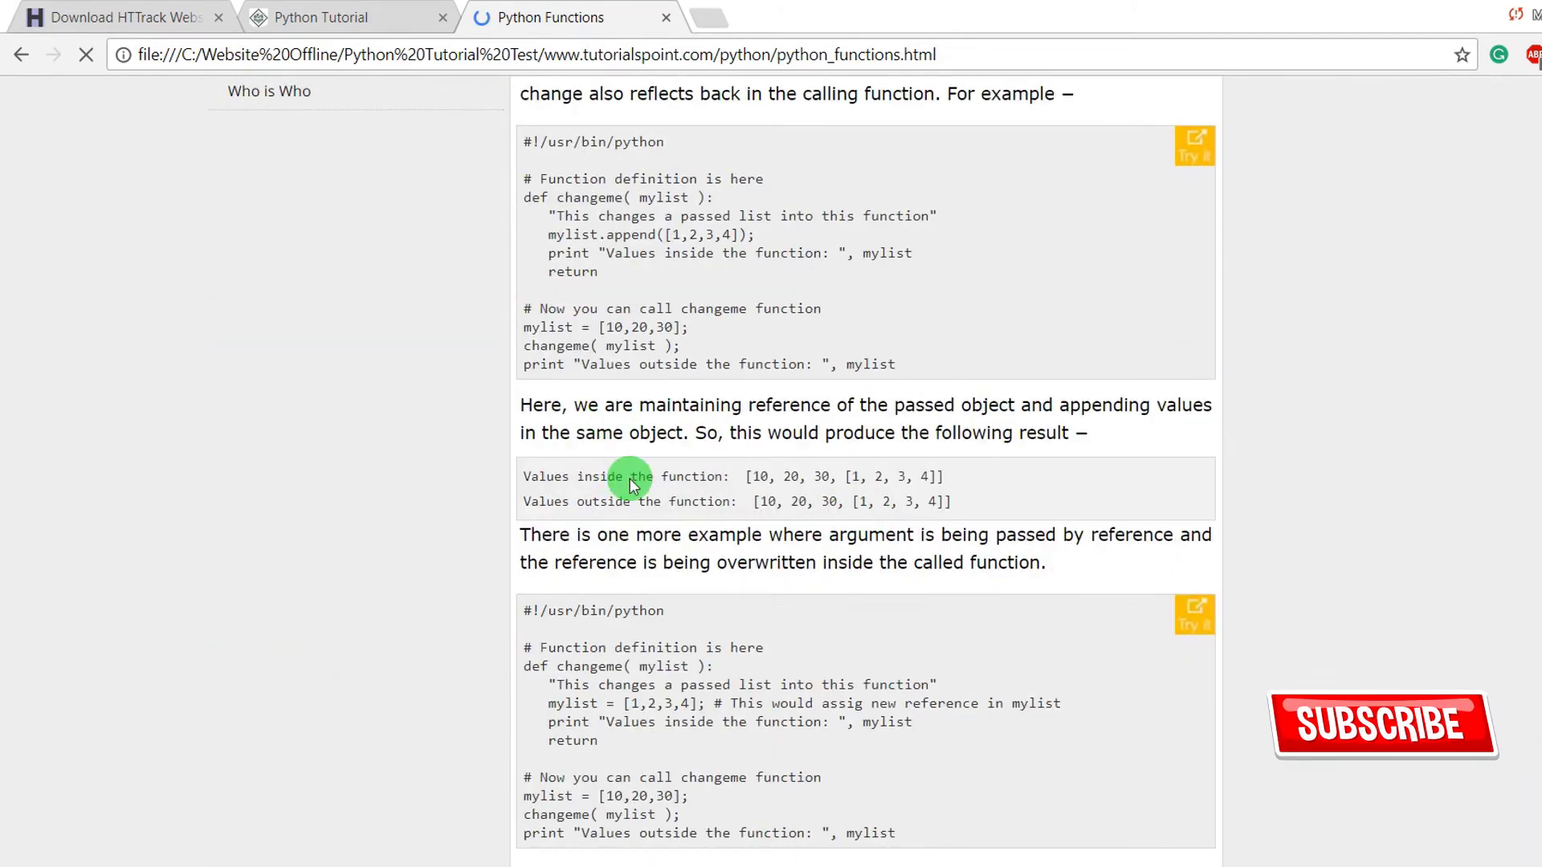
scroll(673, 462, "down", 5)
scroll(673, 462, "down", 10)
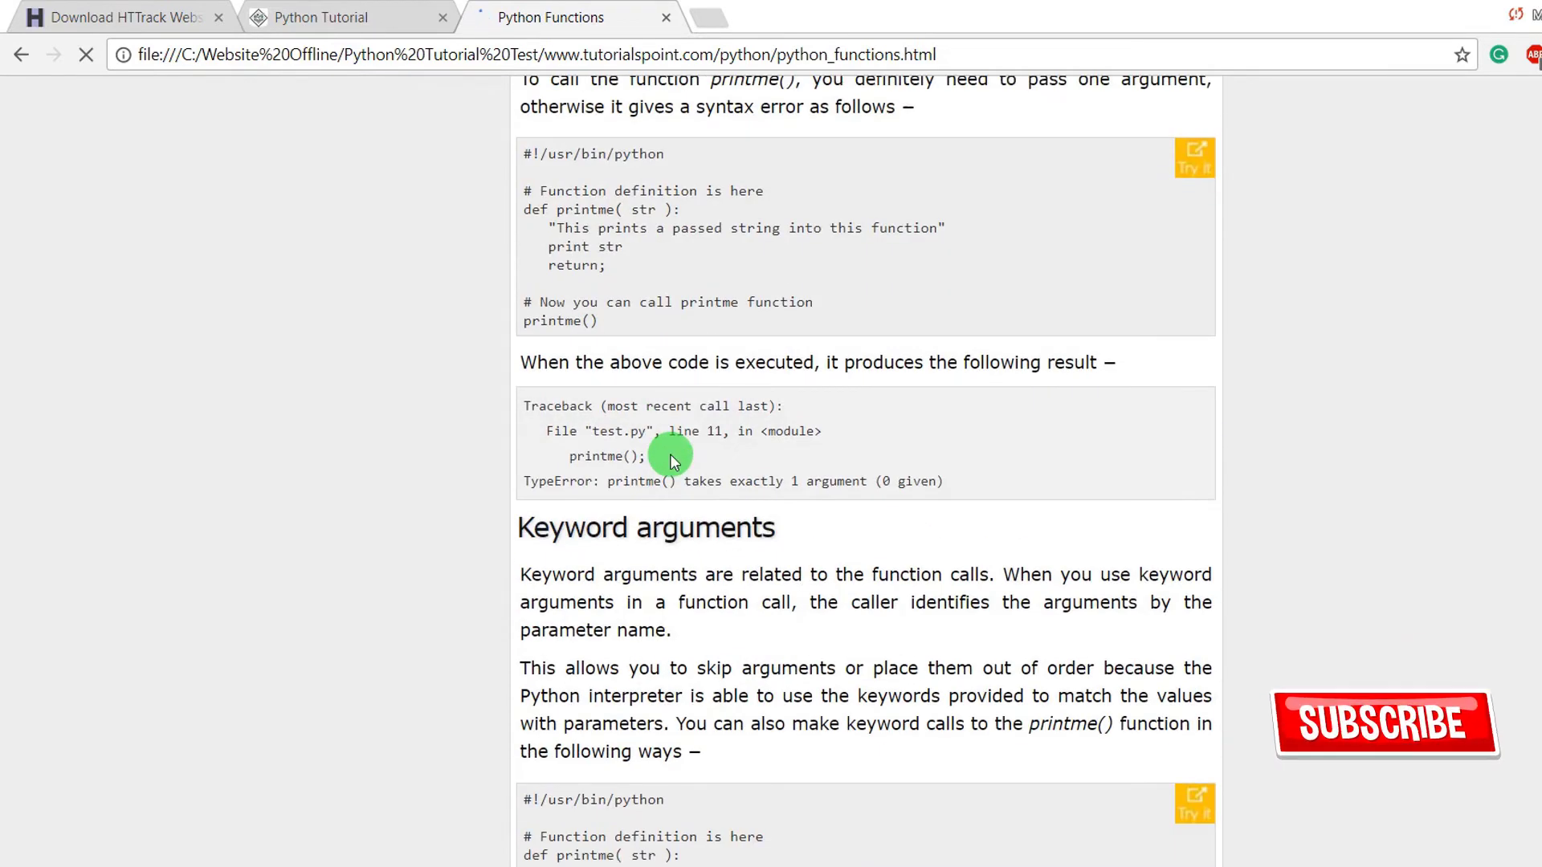
scroll(672, 458, "down", 10)
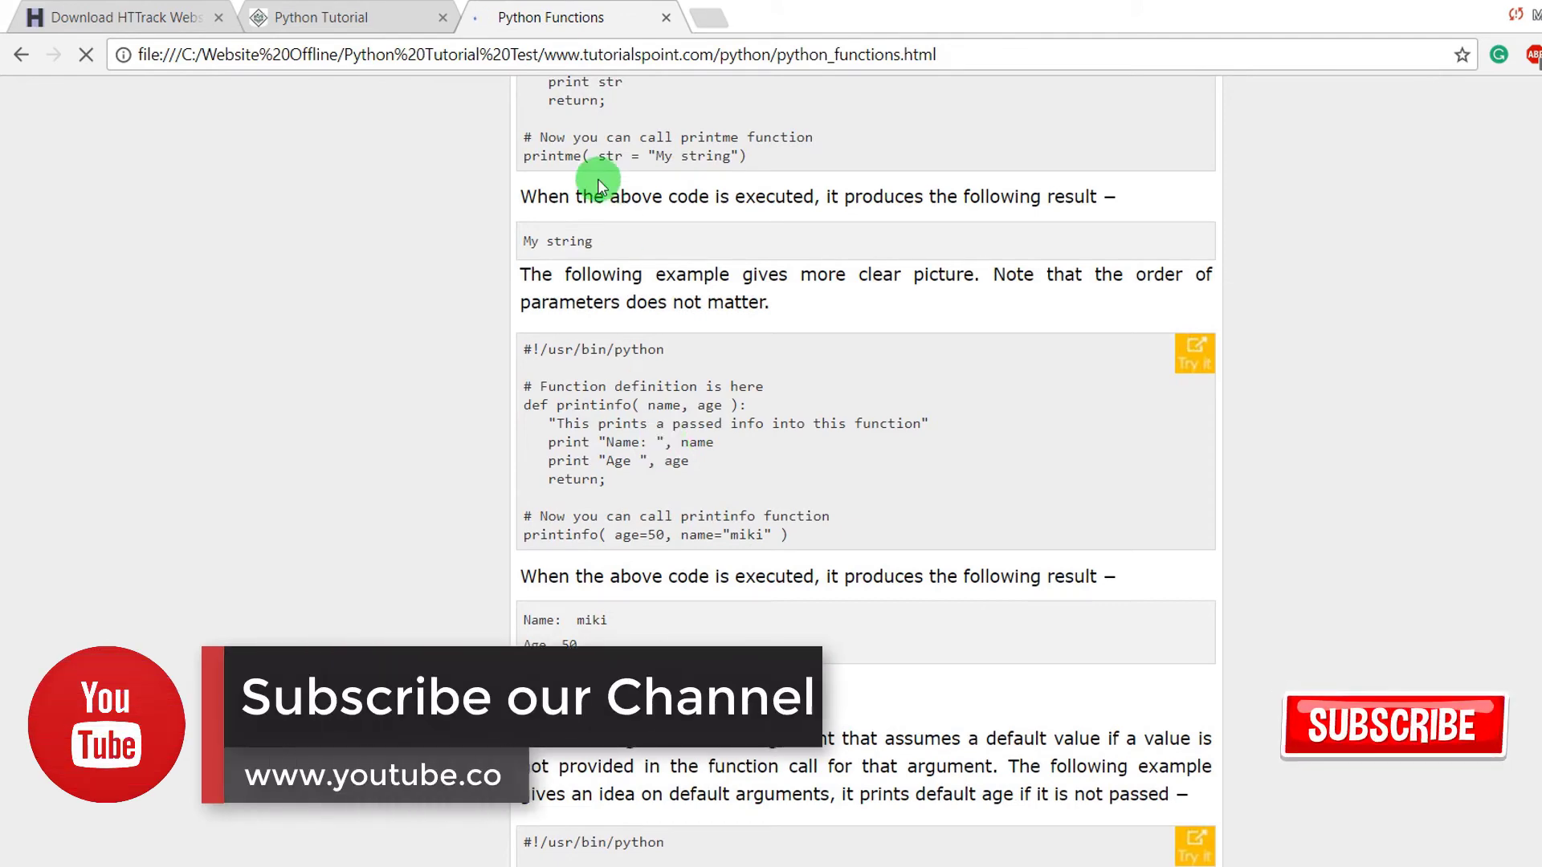
scroll(637, 303, "up", 12)
scroll(637, 409, "up", 7)
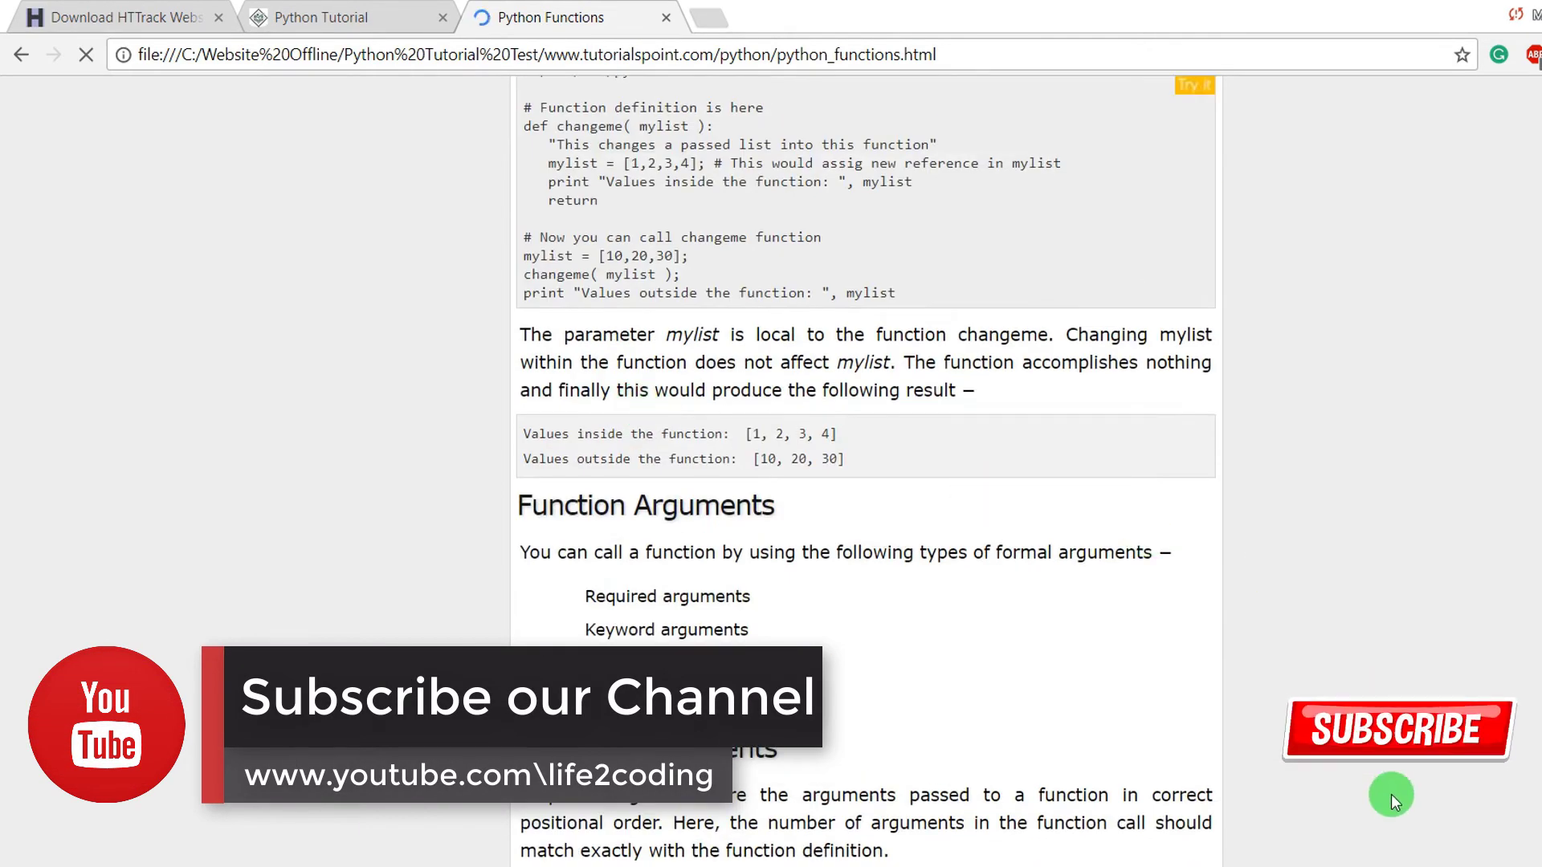
left_click(666, 18)
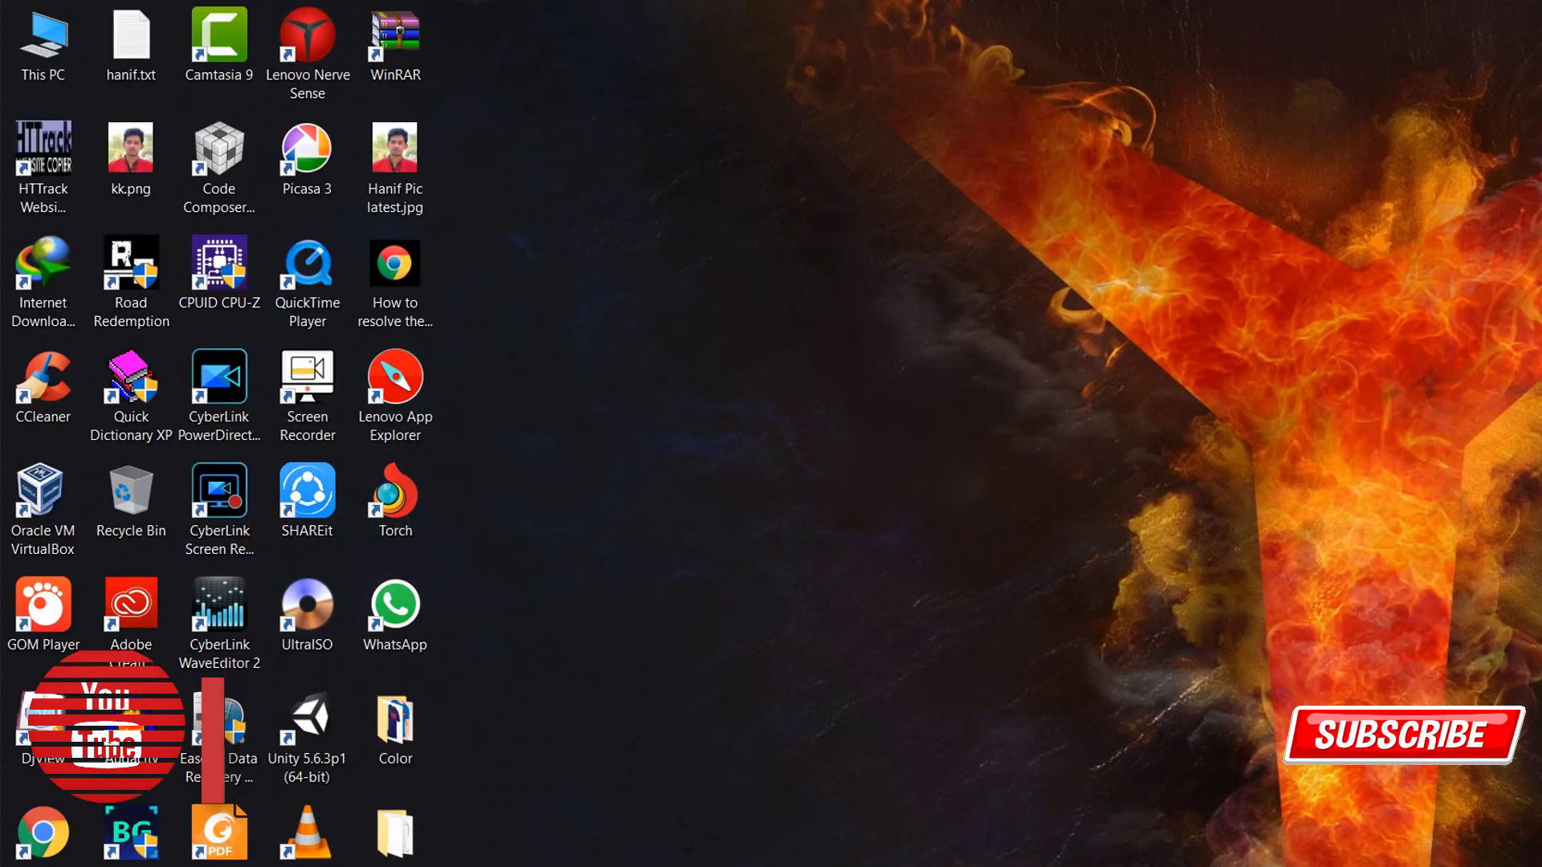
Step: Browse to C:\Website Offline\Python Tutorial Test and open index.html in Chrome
key("Return")
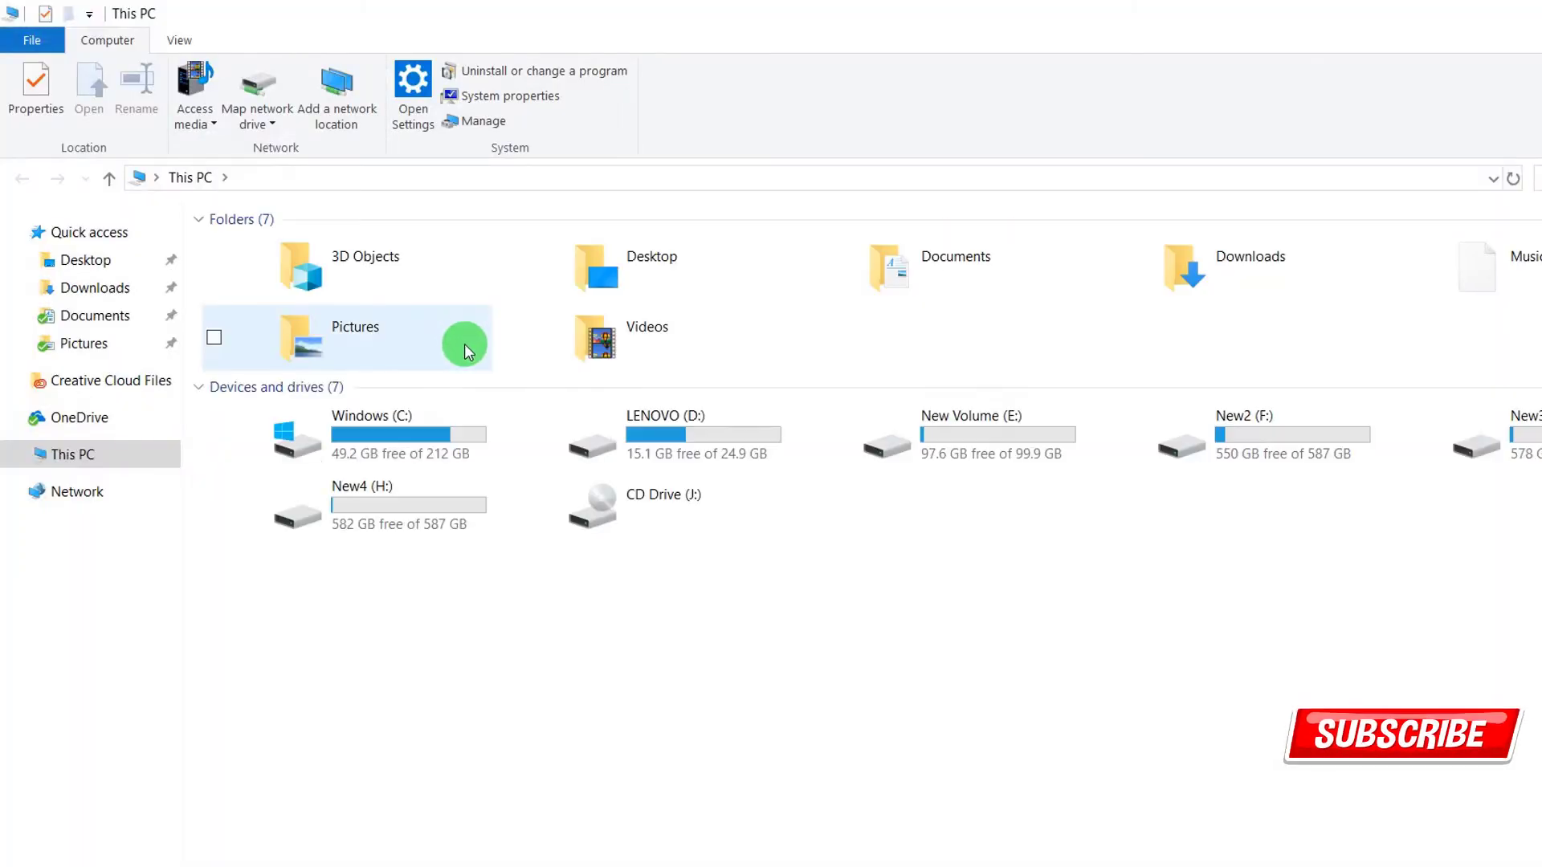
double_click(345, 416)
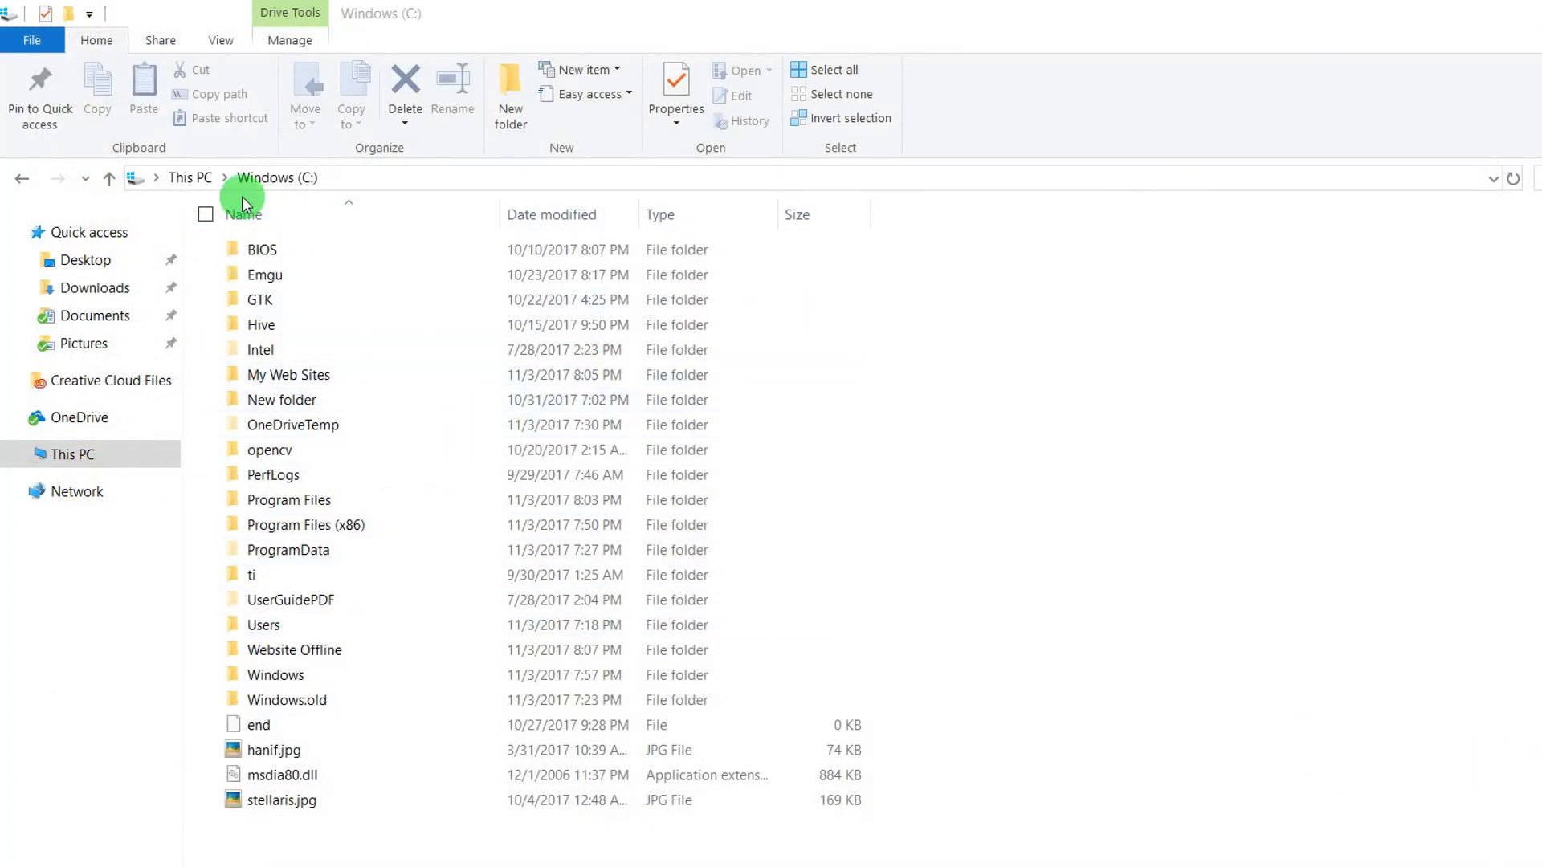
double_click(312, 657)
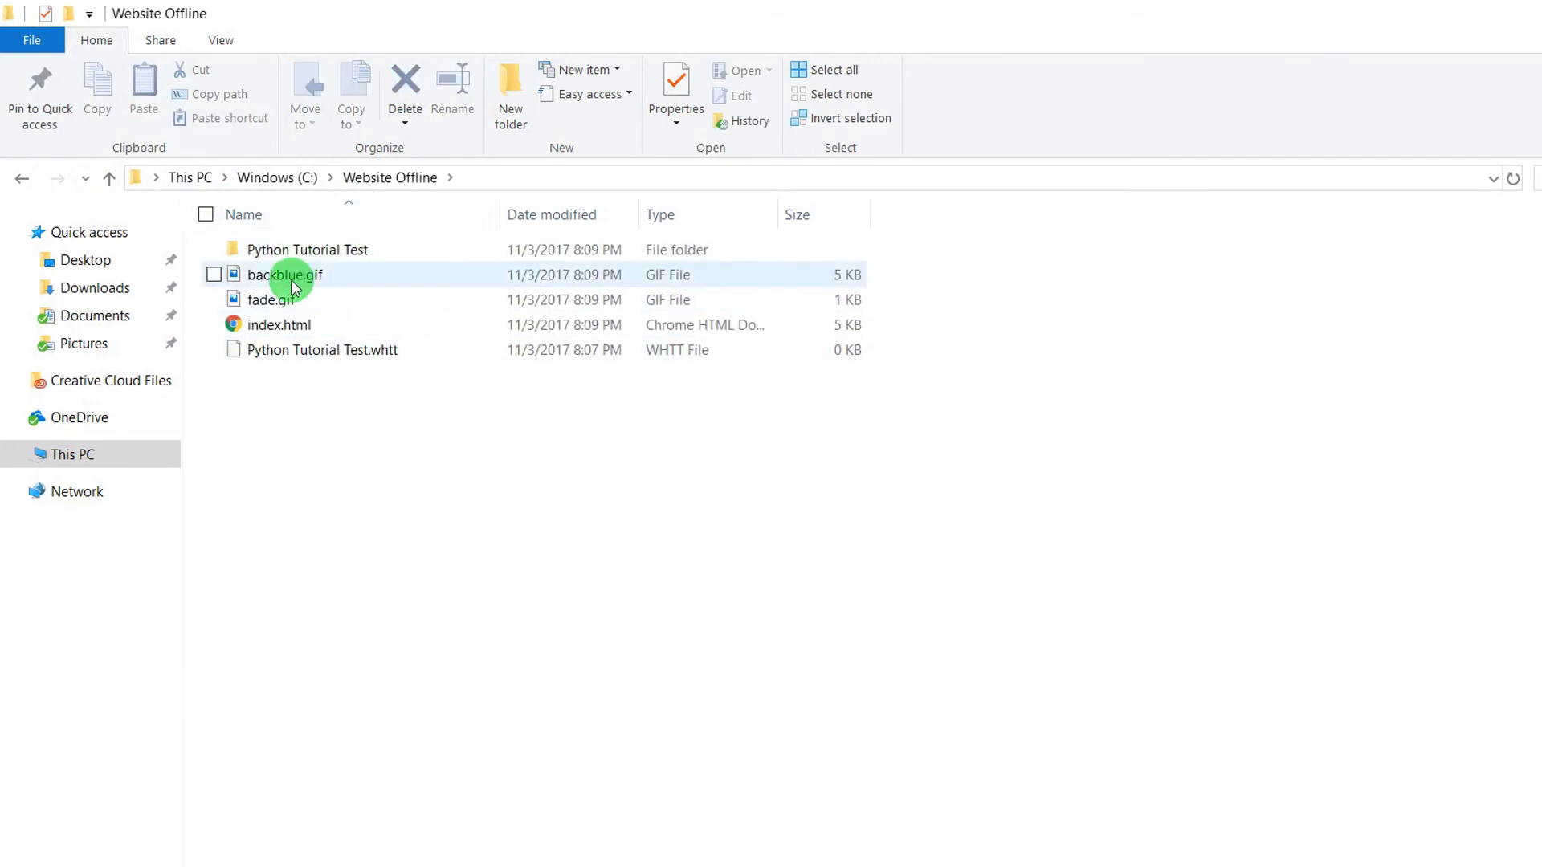
double_click(308, 251)
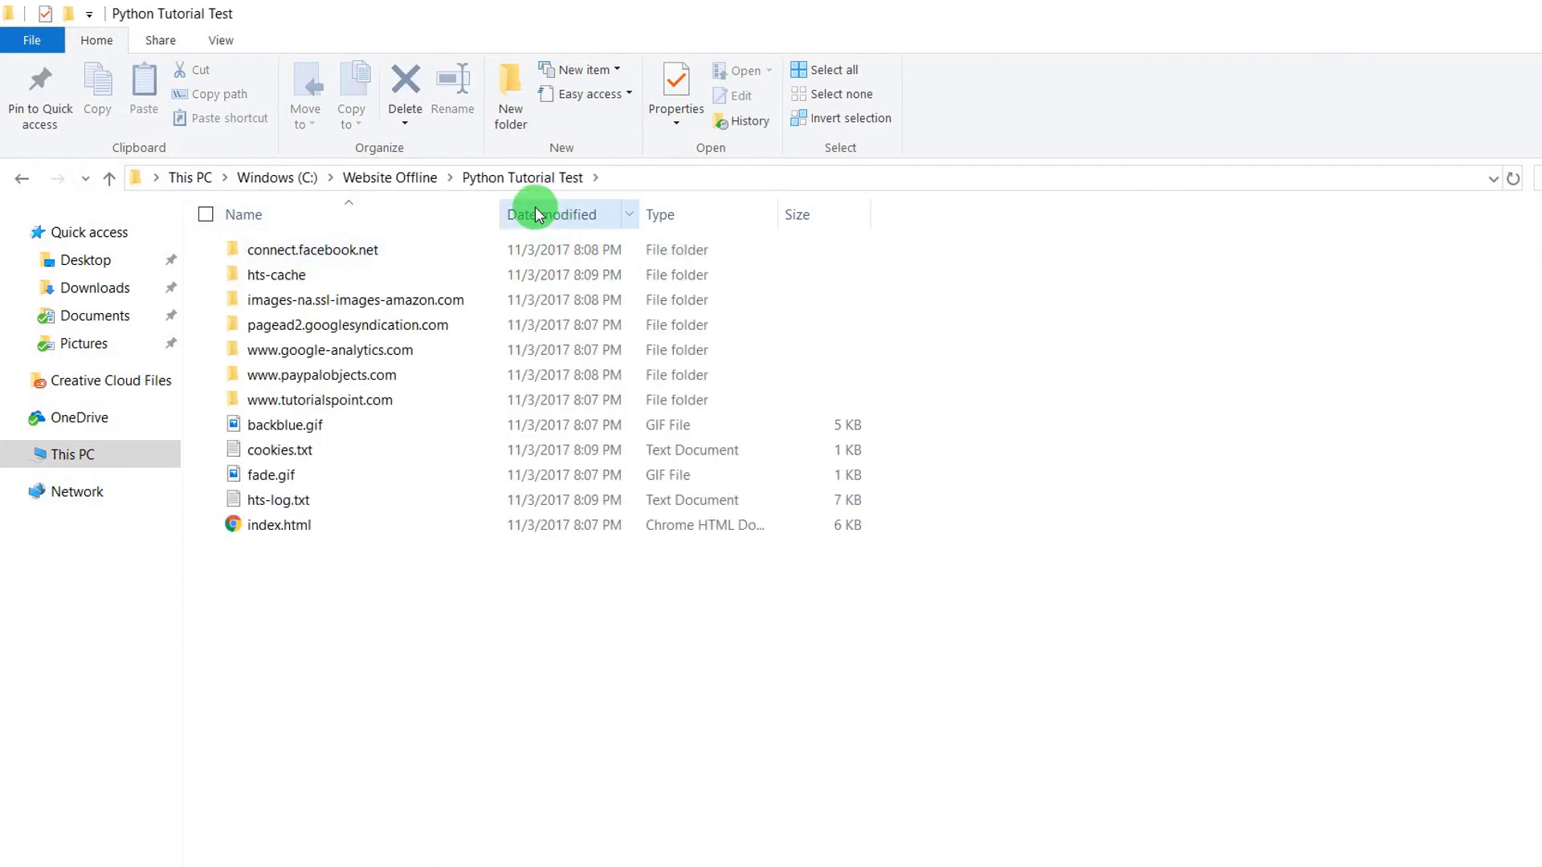
double_click(282, 529)
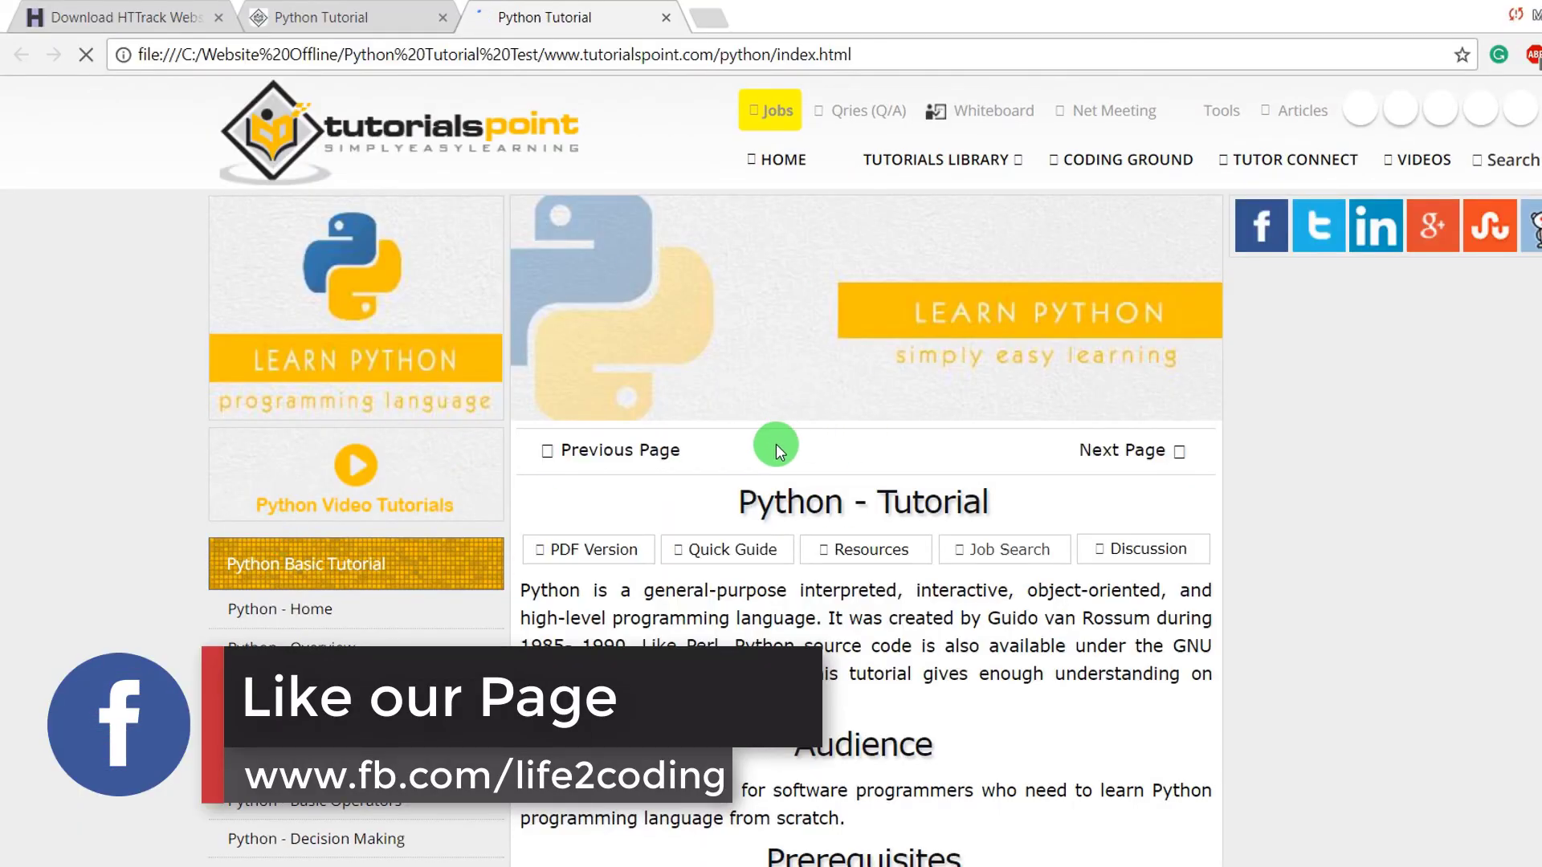
Step: Go through the offline Python - Decision Making lesson, then scroll the Python - Functions lesson
scroll(776, 445, "down", 15)
scroll(541, 469, "up", 12)
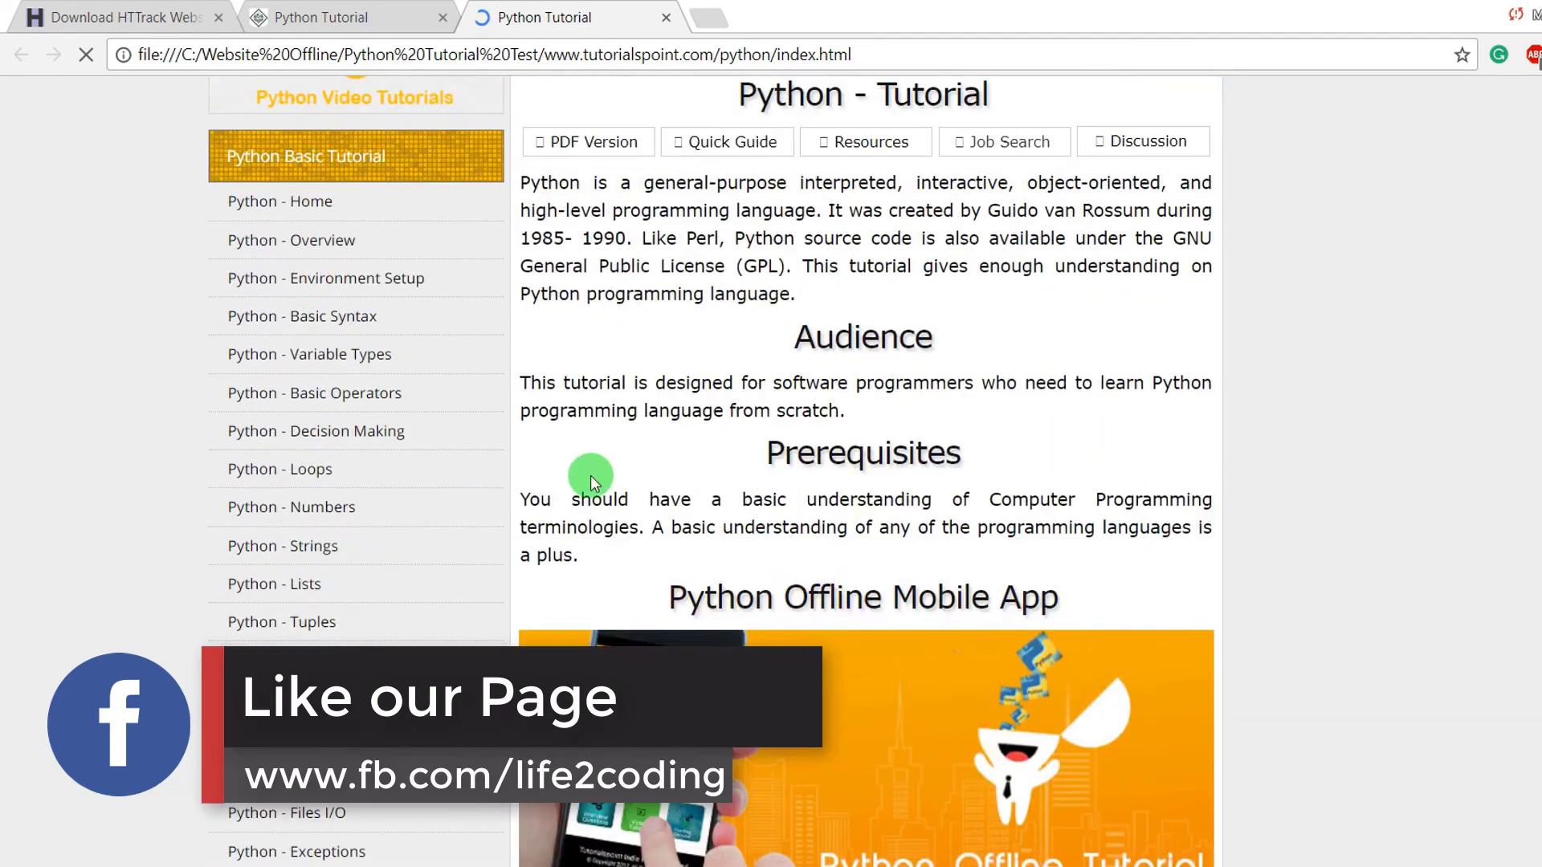
left_click(346, 431)
scroll(330, 422, "down", 7)
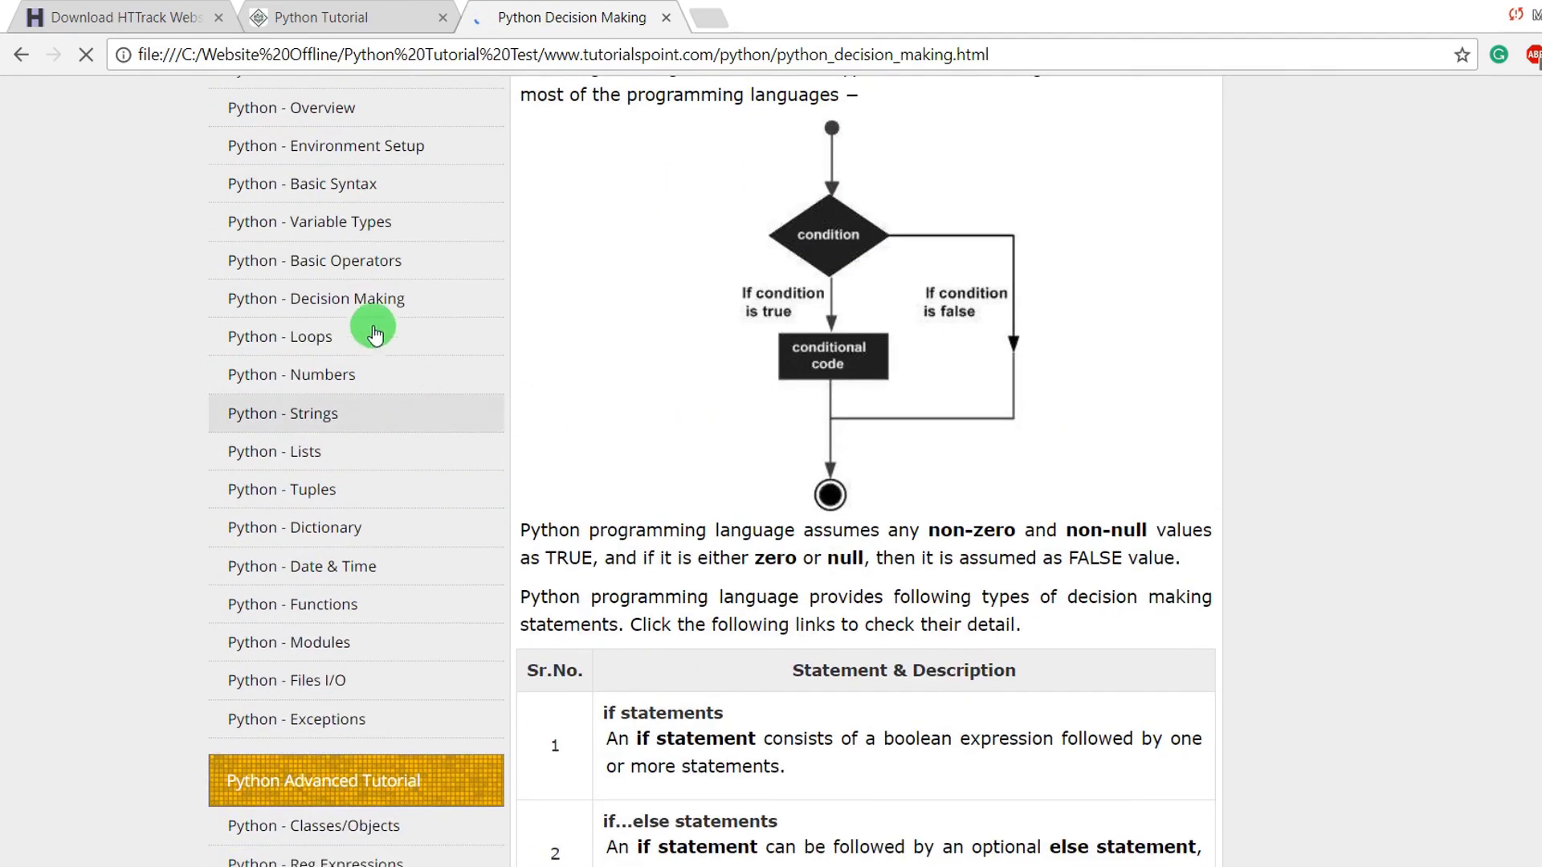
left_click(364, 317)
scroll(355, 337, "down", 10)
left_click(321, 339)
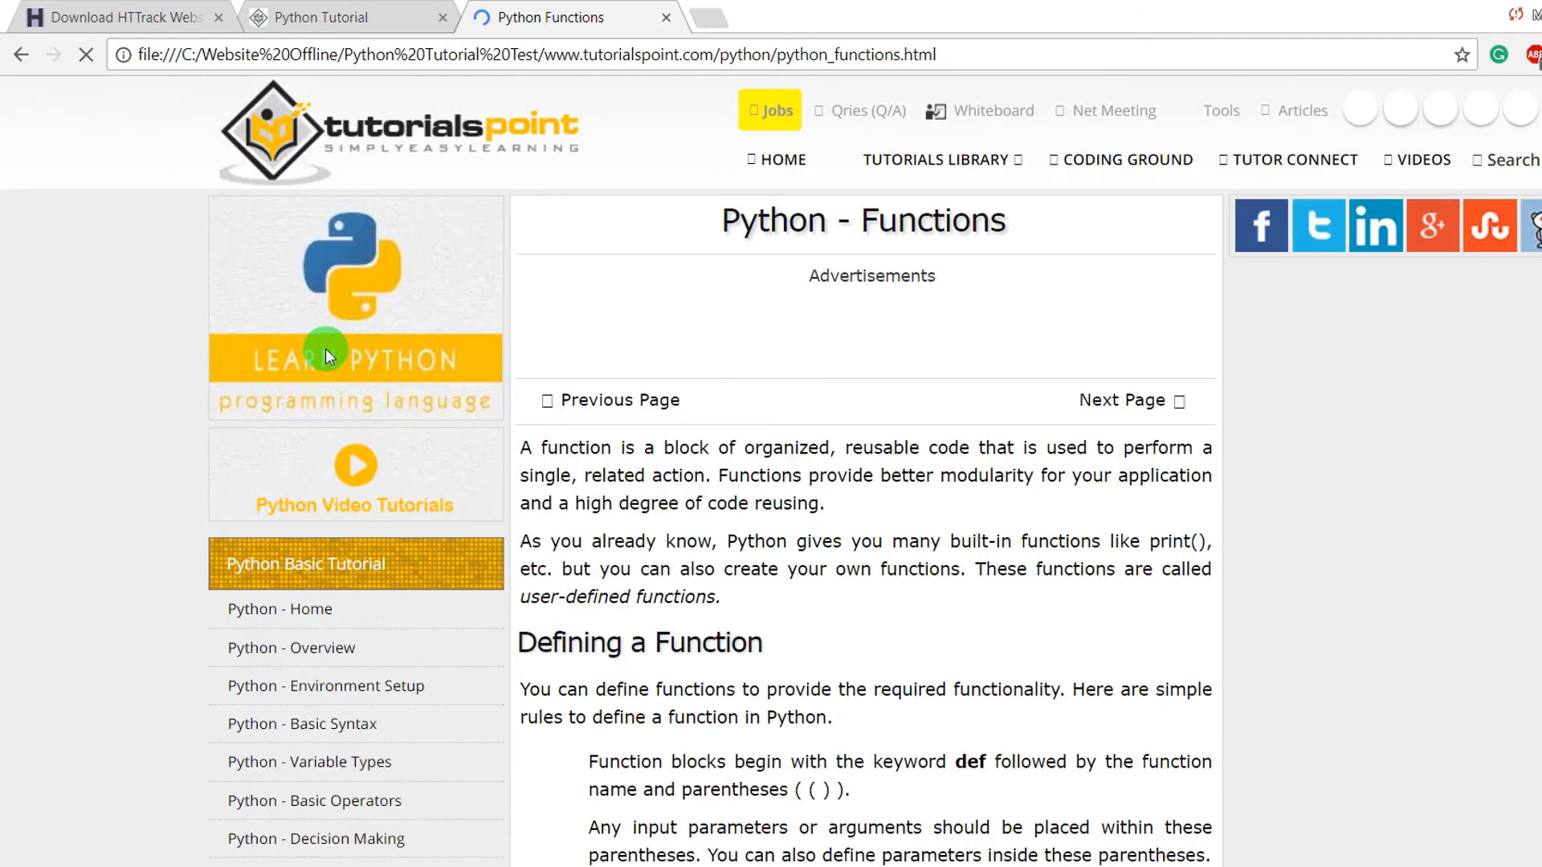
scroll(347, 362, "down", 20)
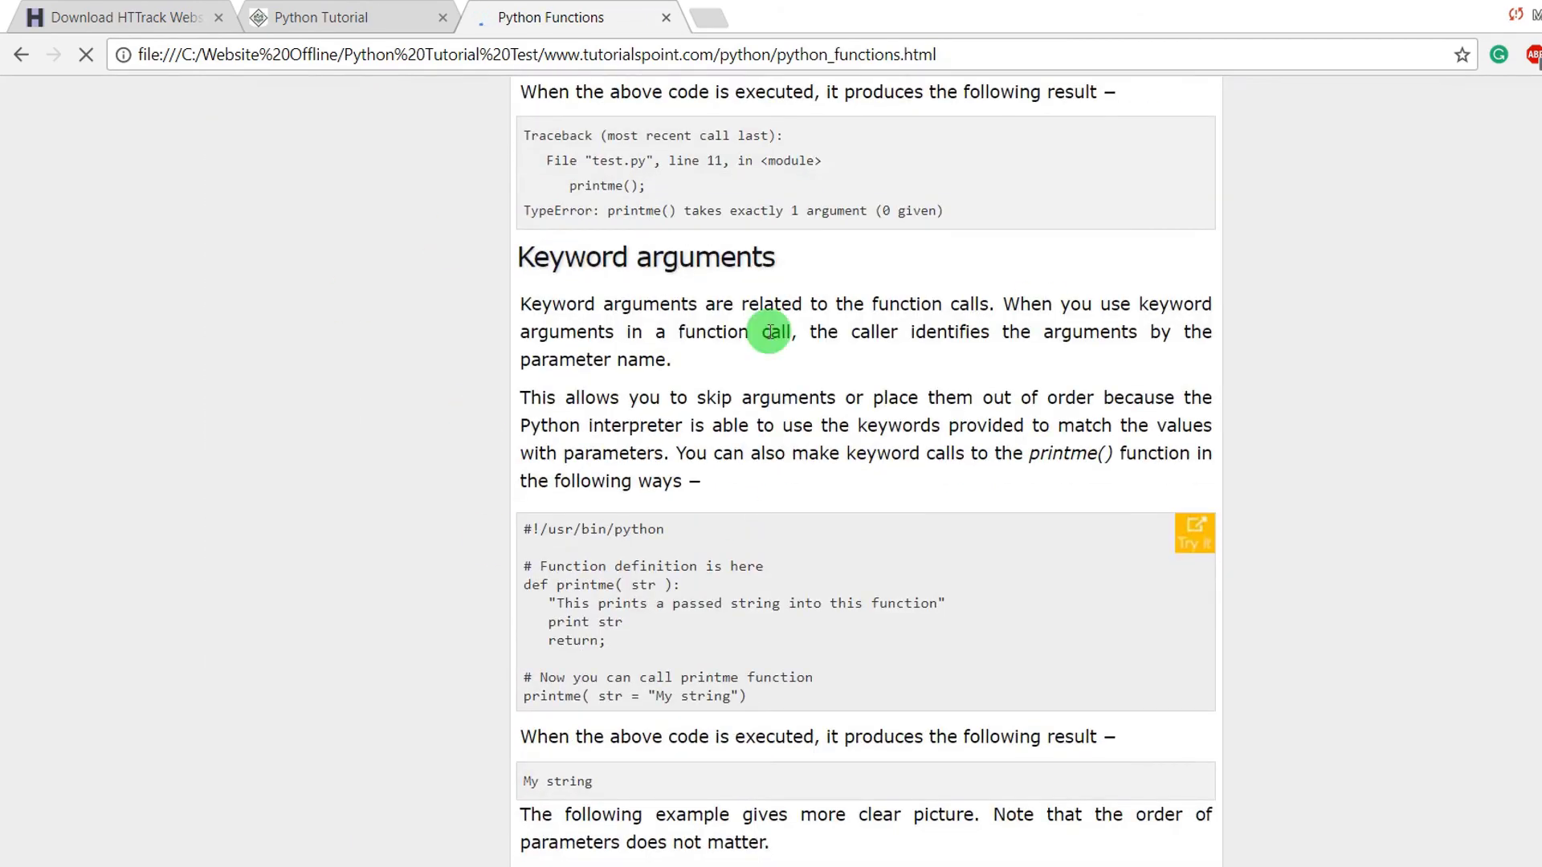